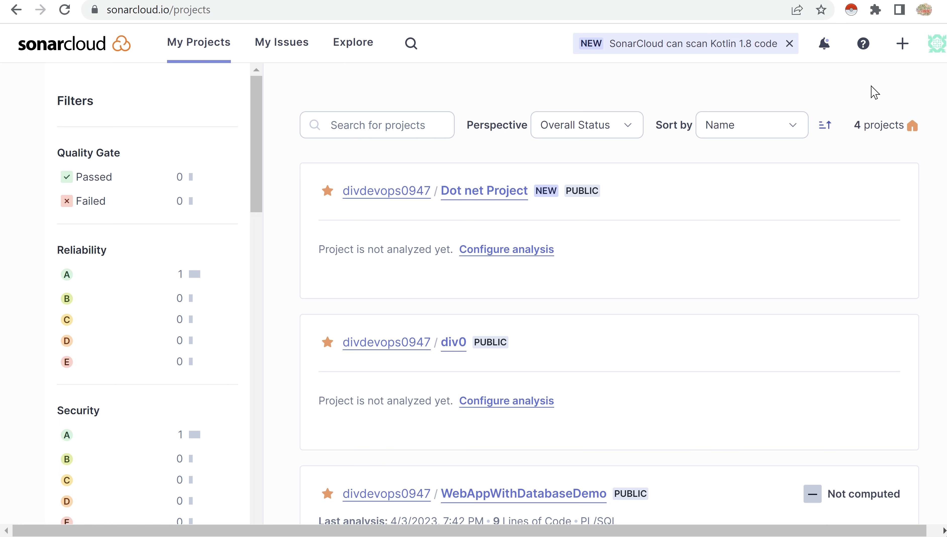
# Step: Open SonarCloud's Create an organization form, then go back to the Azure DevOps organization page
pyautogui.click(910, 41)
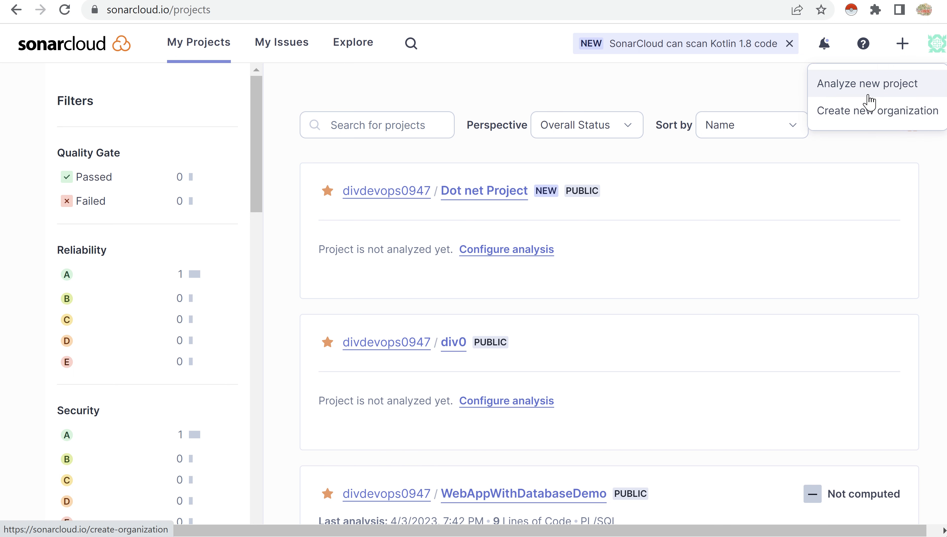
pyautogui.click(863, 126)
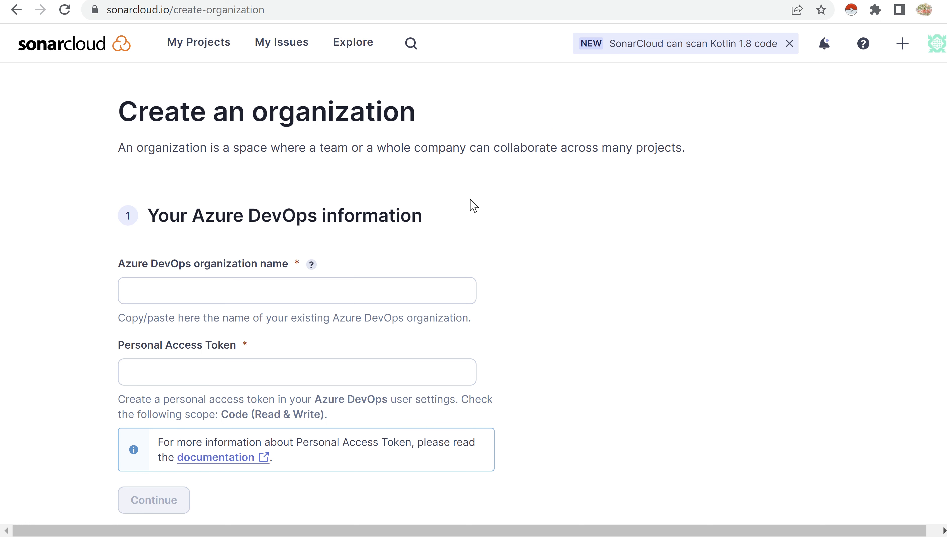
pyautogui.click(184, 1)
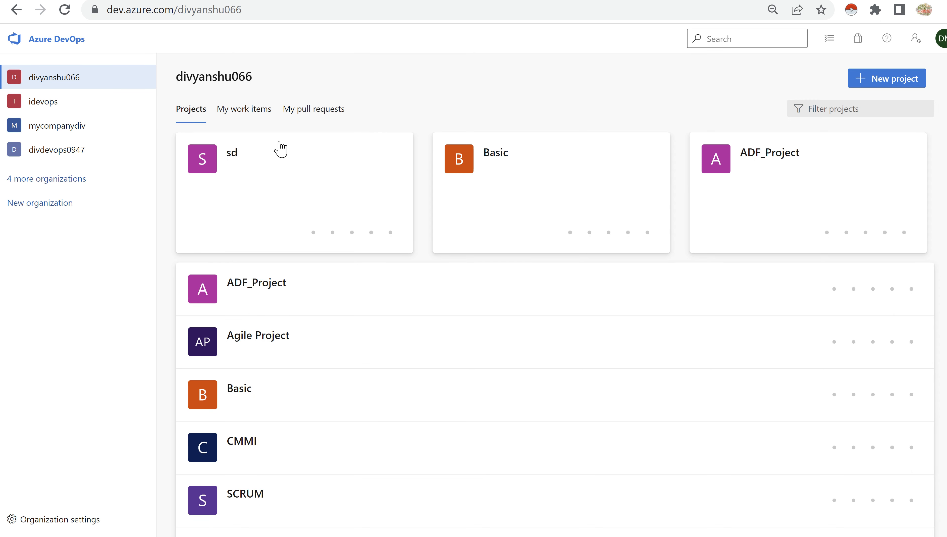
# Step: Set ADF_Project's visibility to Public in its settings, save, and return to its summary
pyautogui.moveTo(187, 80); pyautogui.dragTo(263, 80)
pyautogui.click(368, 85)
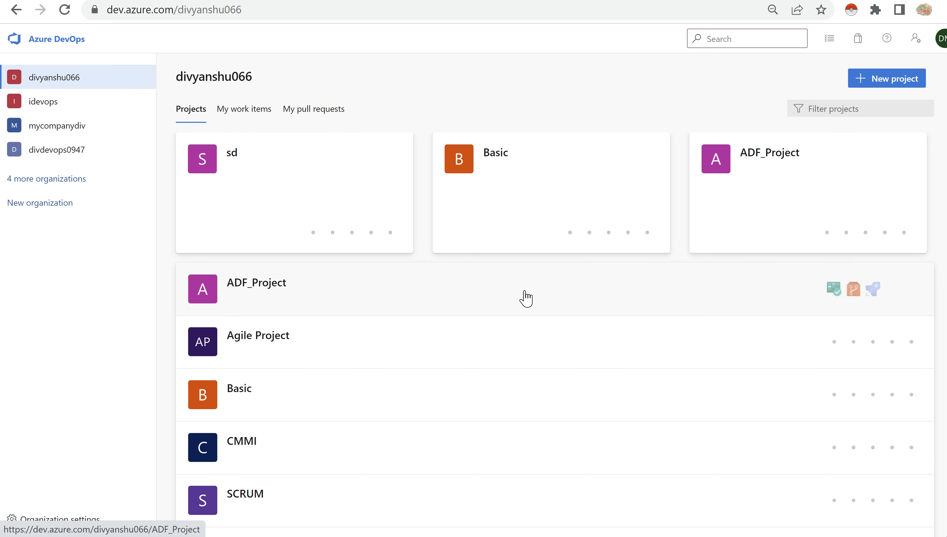
pyautogui.click(775, 194)
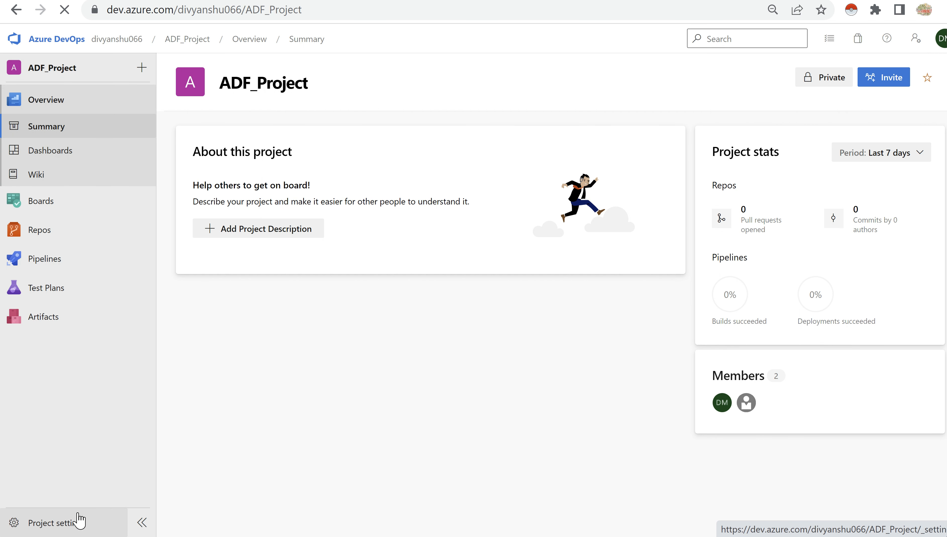
pyautogui.click(79, 521)
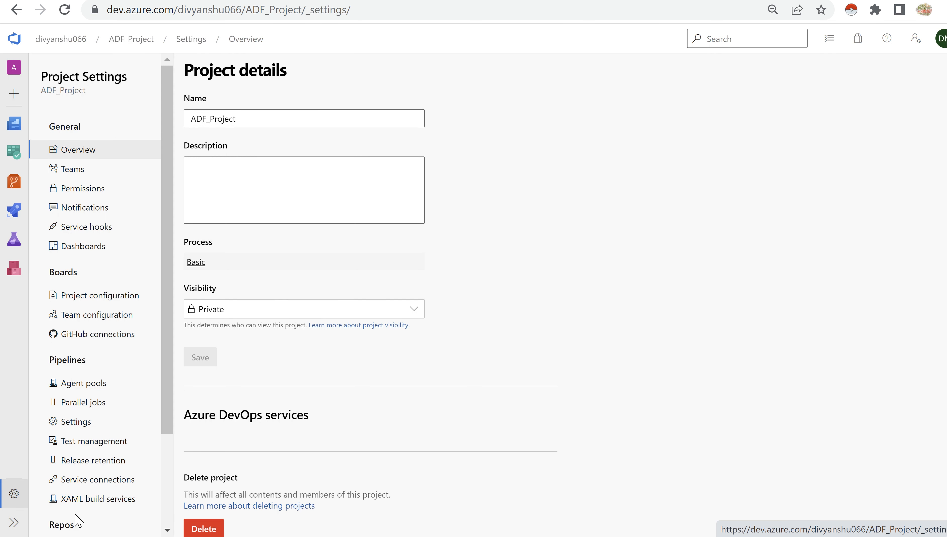
pyautogui.click(238, 309)
pyautogui.click(224, 362)
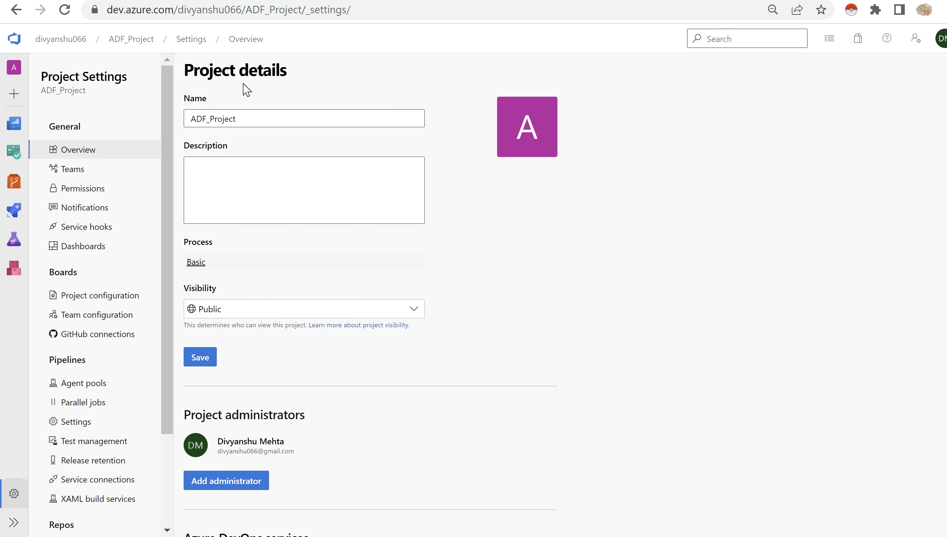
pyautogui.click(200, 359)
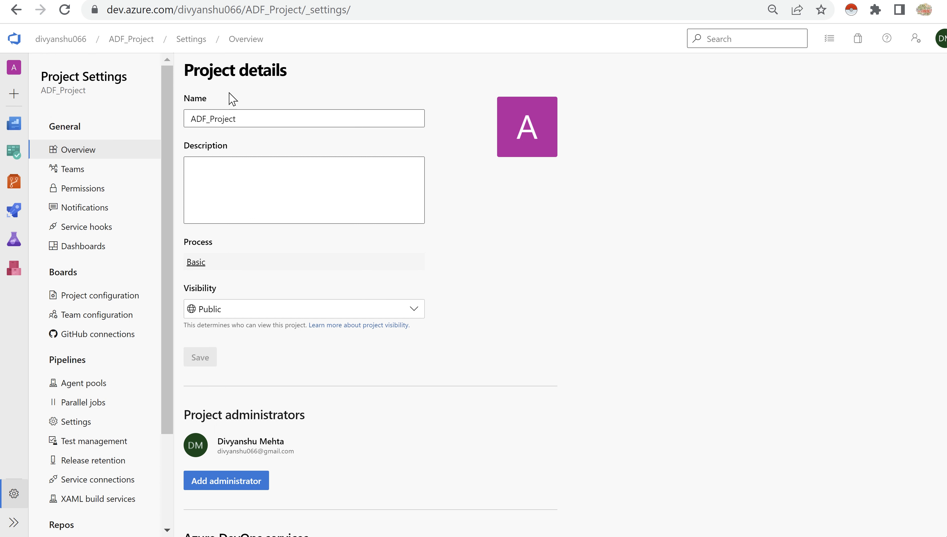
pyautogui.click(140, 43)
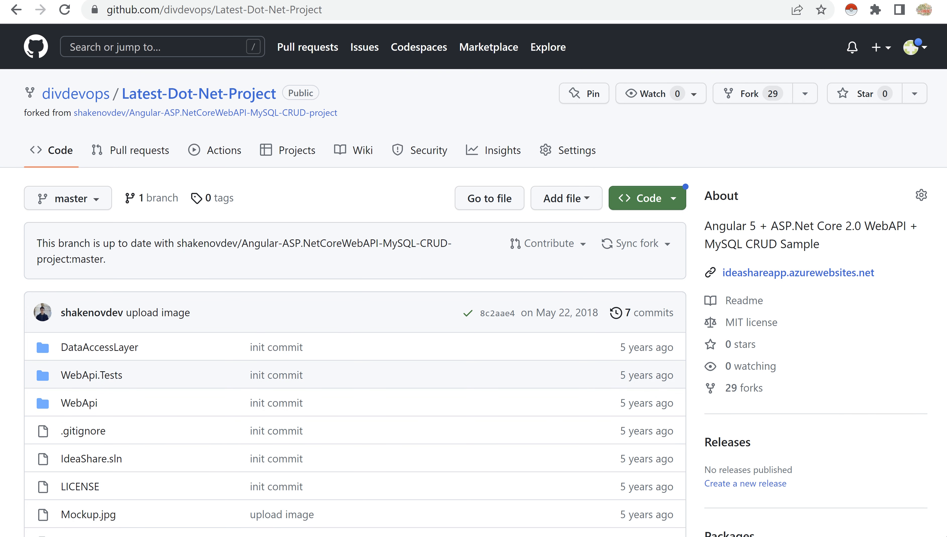
# Step: Copy the organization name from the Azure DevOps address into SonarCloud's organization name field
pyautogui.click(233, 1)
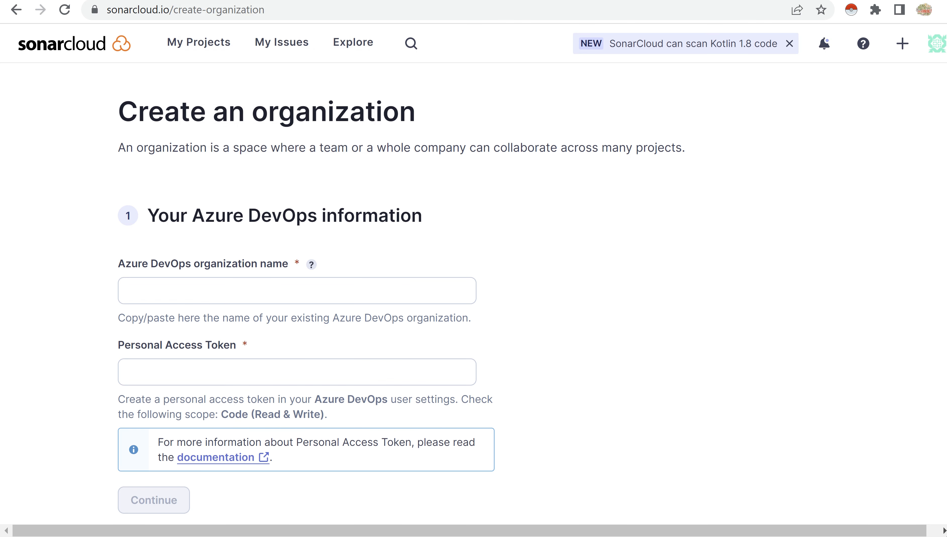
pyautogui.hotkey('ctrl', 'Tab')
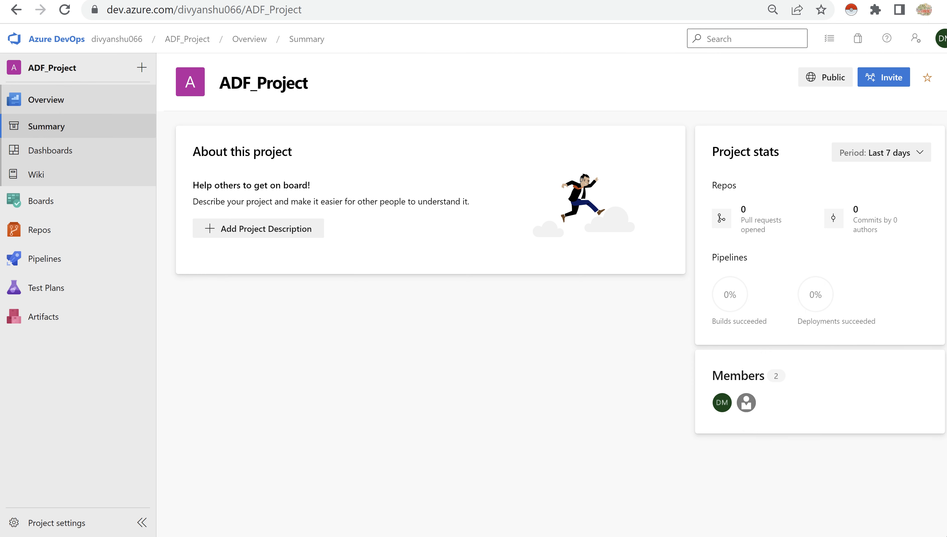
pyautogui.moveTo(310, 10); pyautogui.dragTo(246, 10)
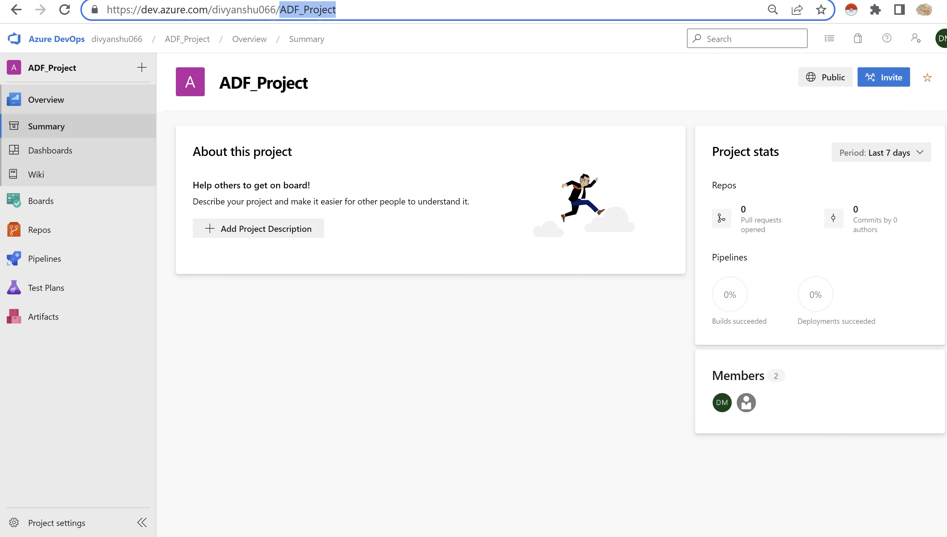
pyautogui.click(226, 3)
pyautogui.doubleClick(232, 7)
pyautogui.hotkey('ctrl', 'c')
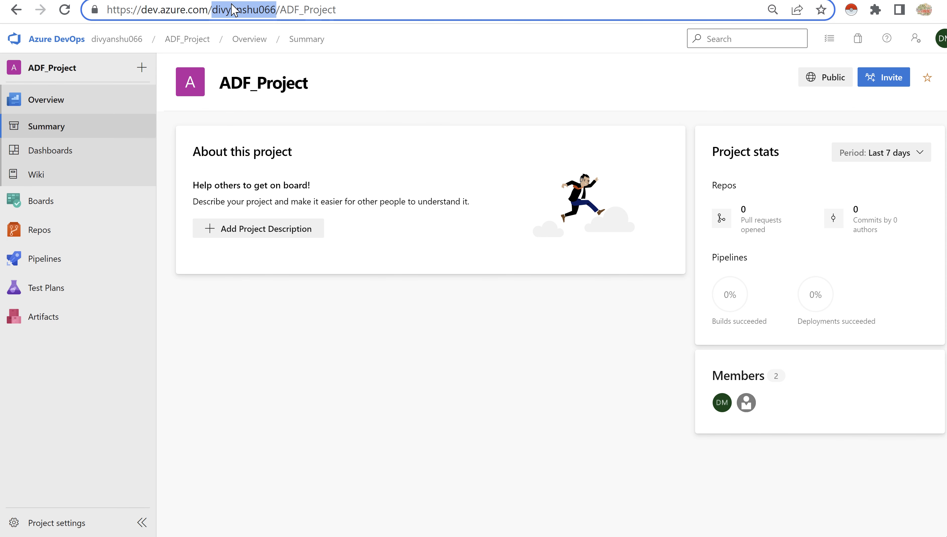
pyautogui.click(226, 0)
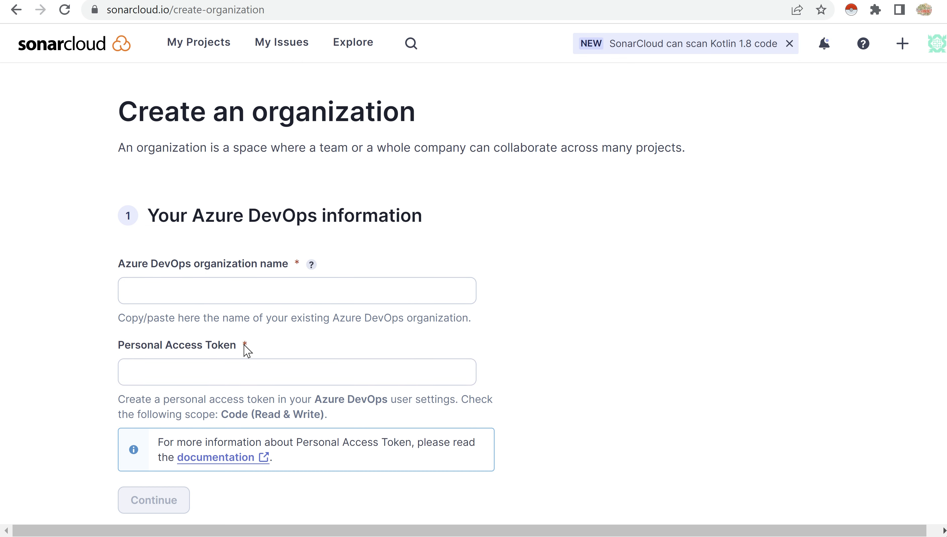
pyautogui.click(227, 291)
pyautogui.hotkey('ctrl', 'v')
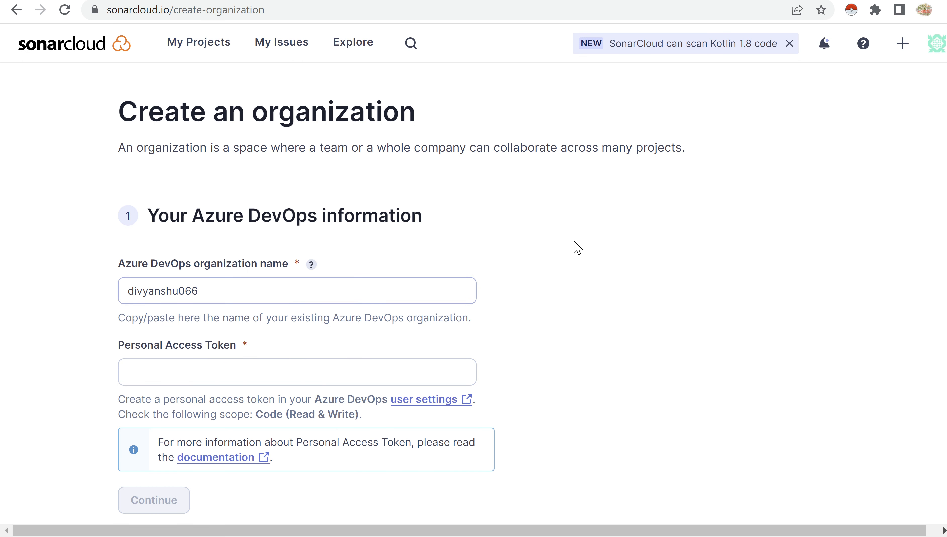
pyautogui.click(247, 361)
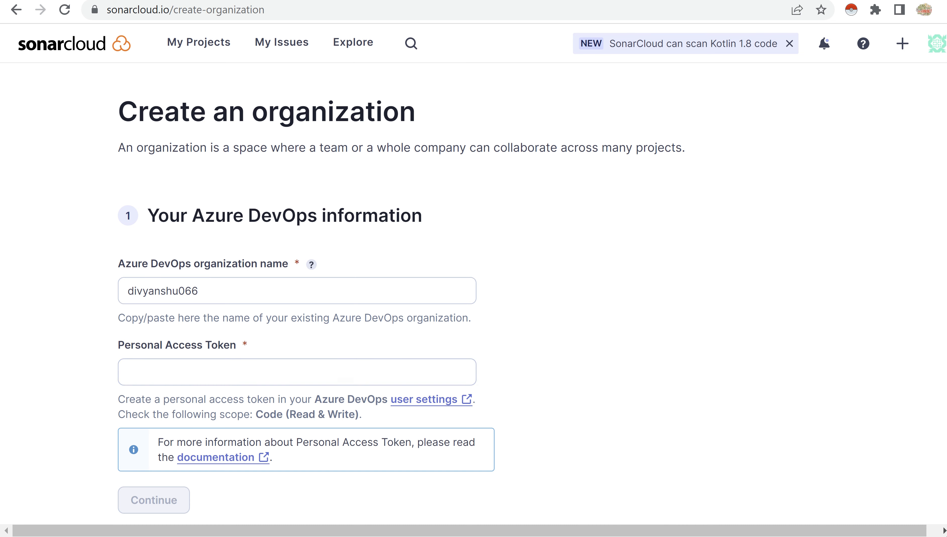
pyautogui.click(300, 0)
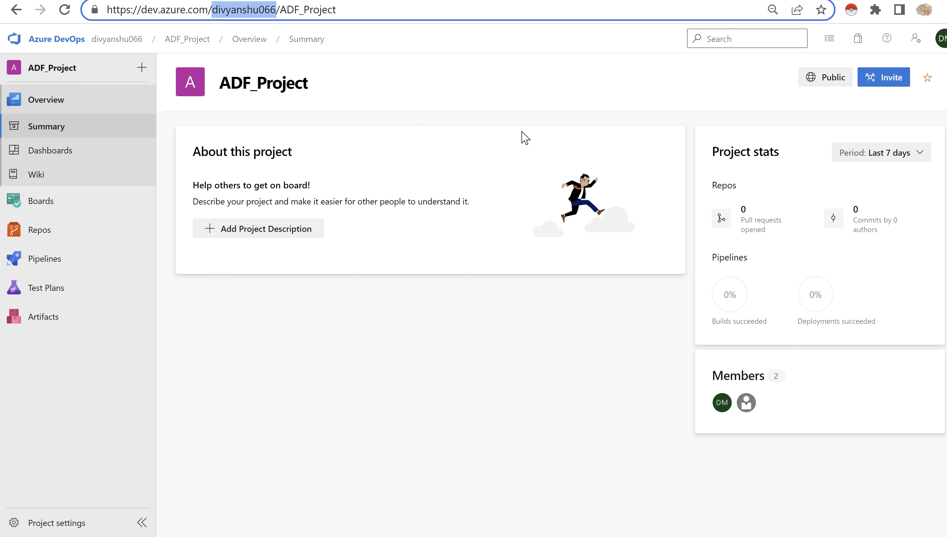
# Step: Create a full-access personal access token named Sonar Connection PAT and copy its value
pyautogui.click(916, 39)
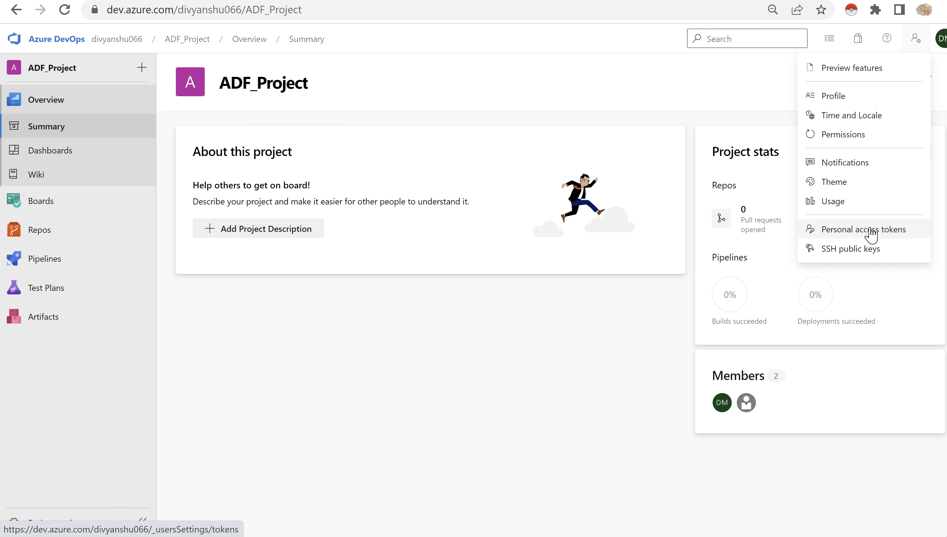
pyautogui.click(871, 230)
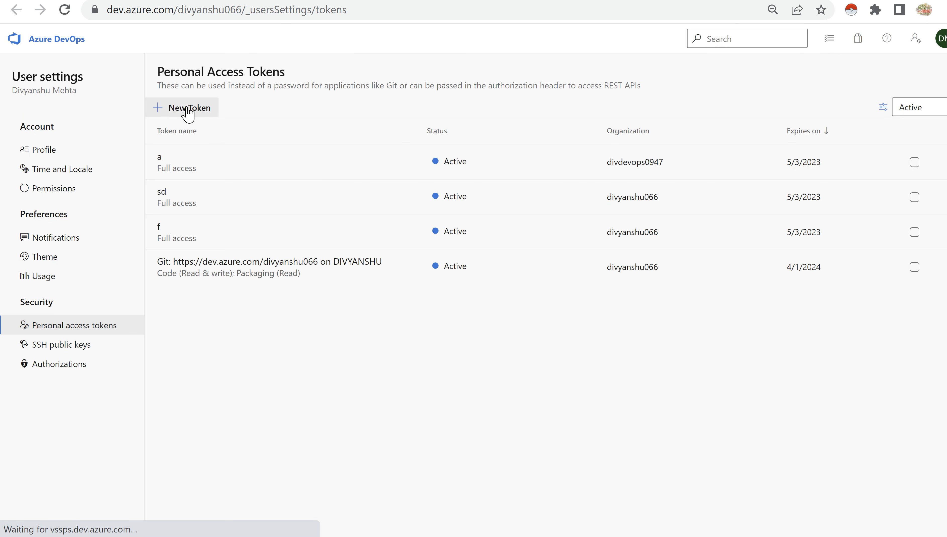
pyautogui.click(188, 109)
pyautogui.click(620, 105)
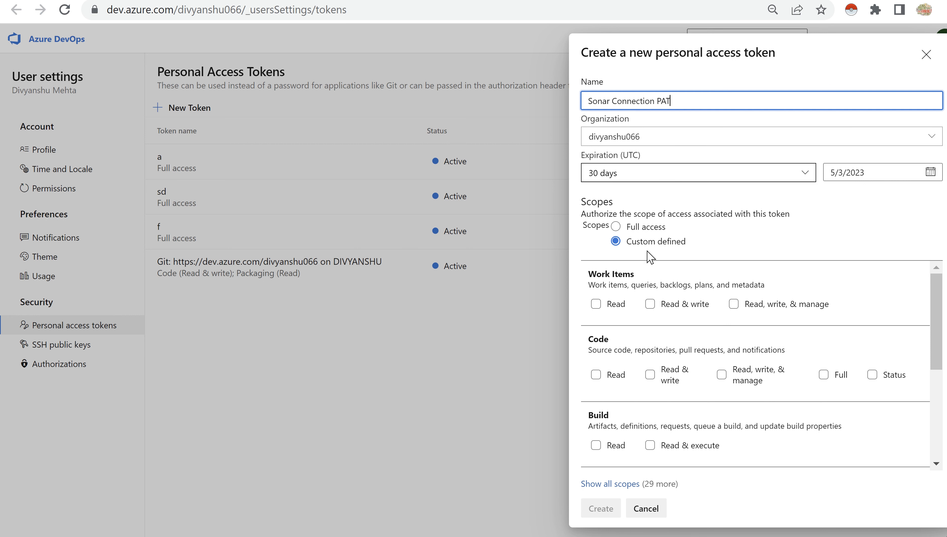
pyautogui.click(645, 243)
pyautogui.click(645, 227)
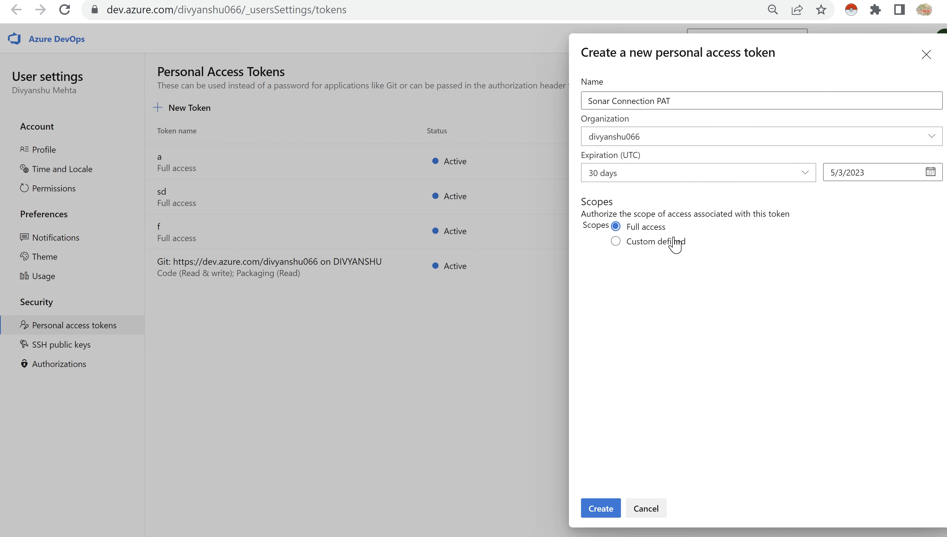
pyautogui.click(609, 512)
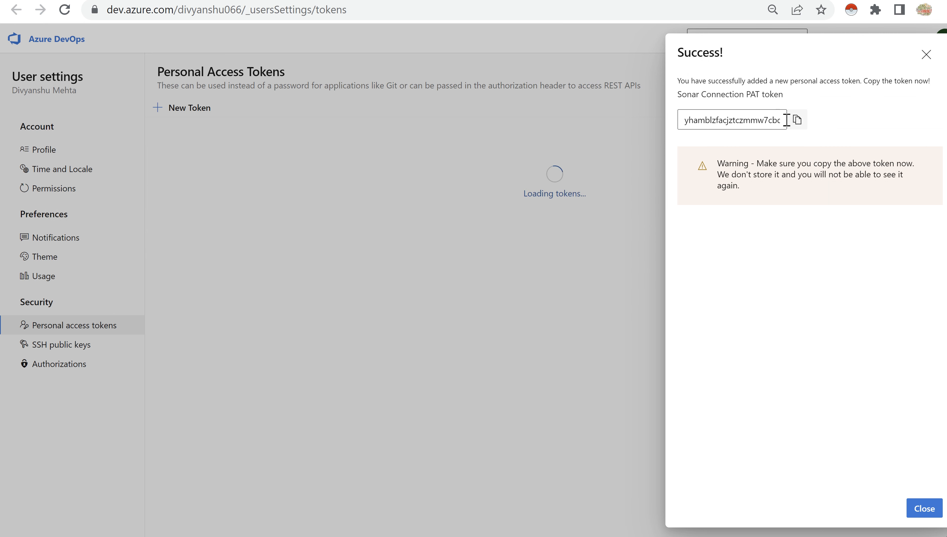
pyautogui.click(797, 123)
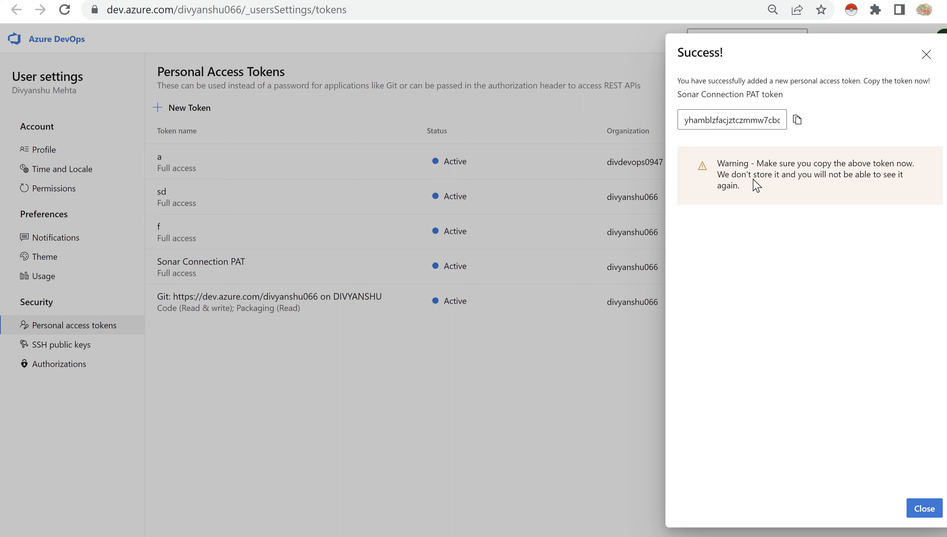
pyautogui.click(797, 120)
pyautogui.hotkey('ctrl', 'shift', 'Tab')
# Step: Paste the token into SonarCloud's Personal Access Token field and continue to the import step
pyautogui.click(278, 369)
pyautogui.hotkey('ctrl', 'v')
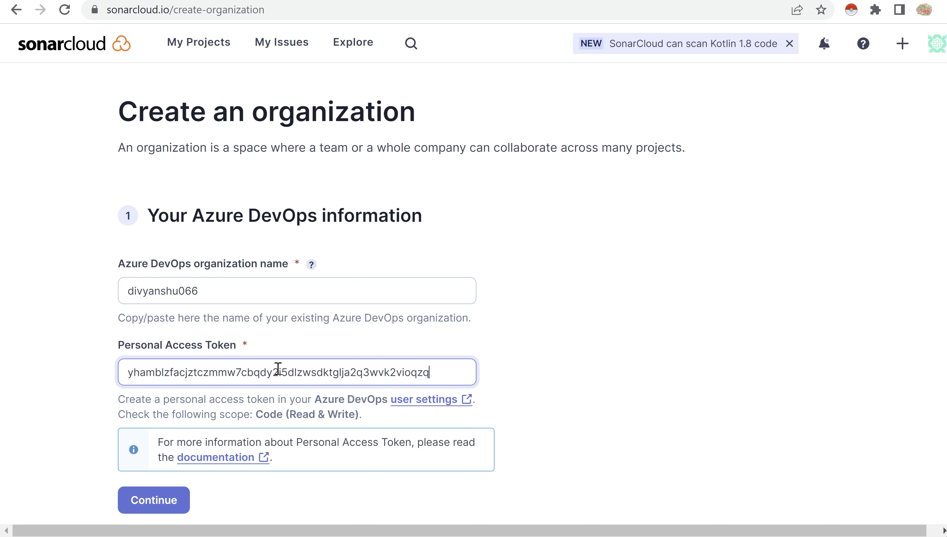
pyautogui.scroll(-1, 474, 288)
pyautogui.scroll(-2, 243, 389)
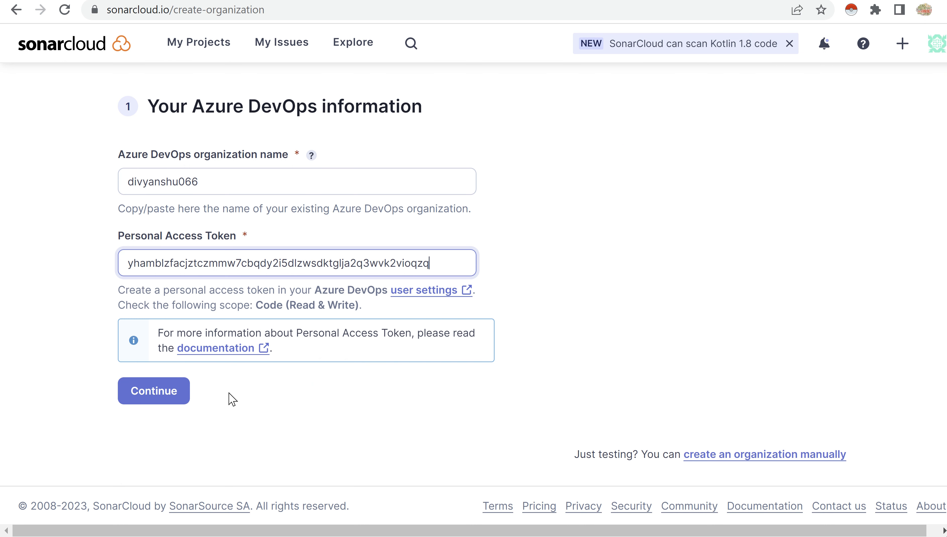
pyautogui.click(150, 396)
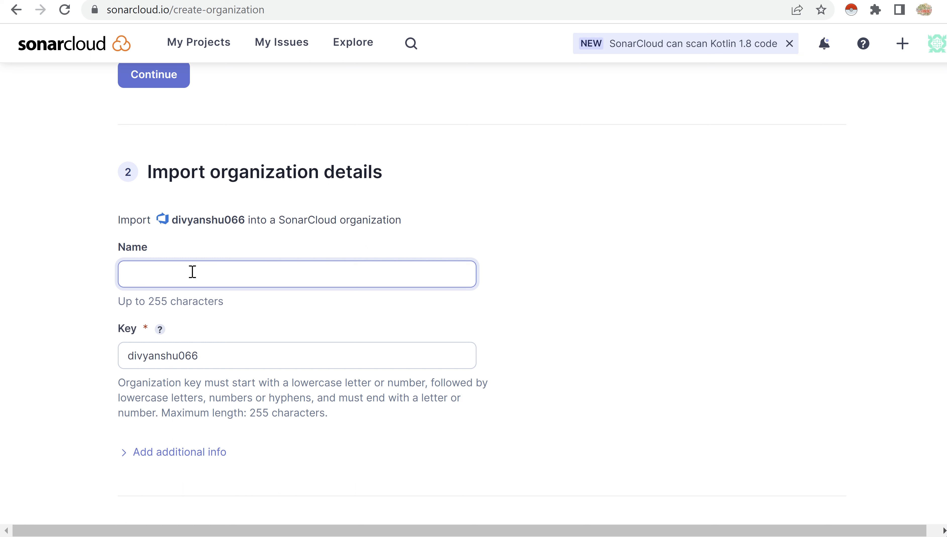
# Step: Name the organization ADOIntegration (key adointegration) and pick the Free plan
pyautogui.write('Az')
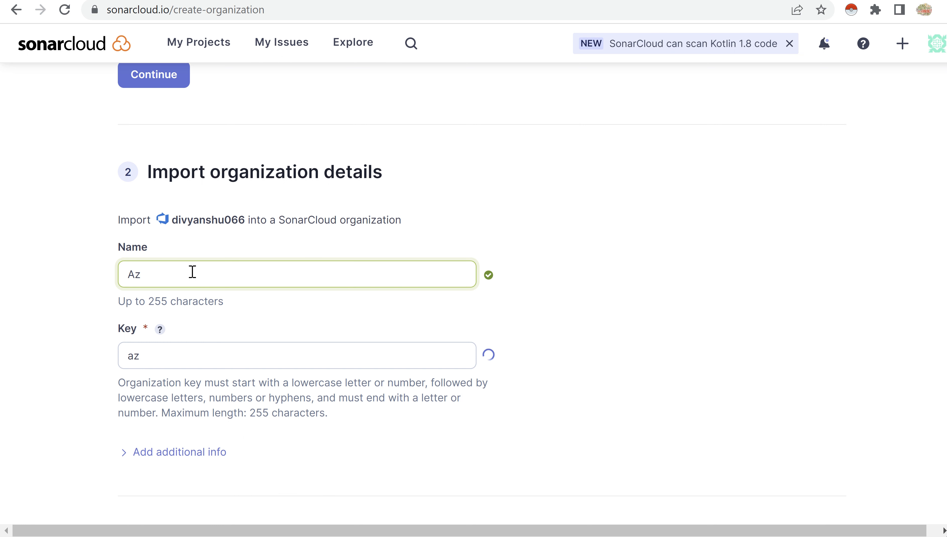
pyautogui.press('BackSpace')
pyautogui.write('DOInte')
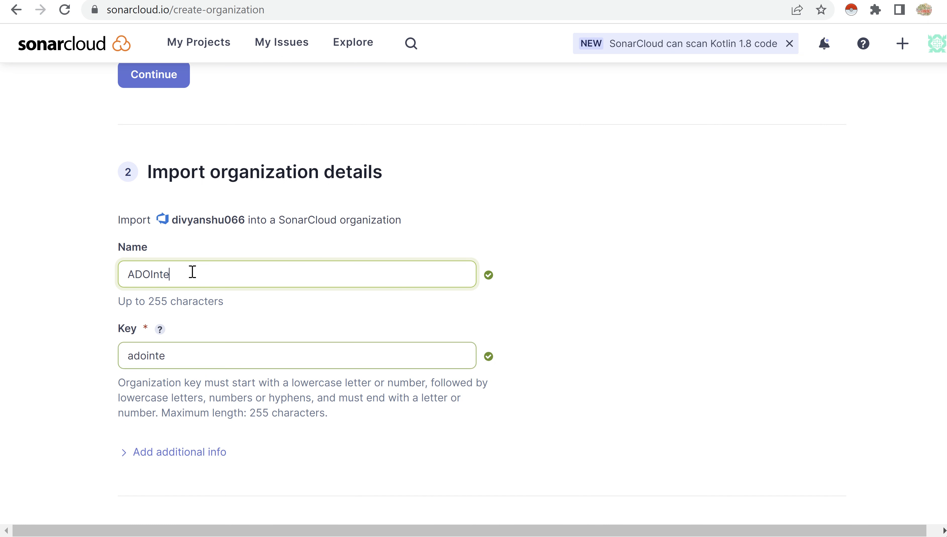
pyautogui.write('gration')
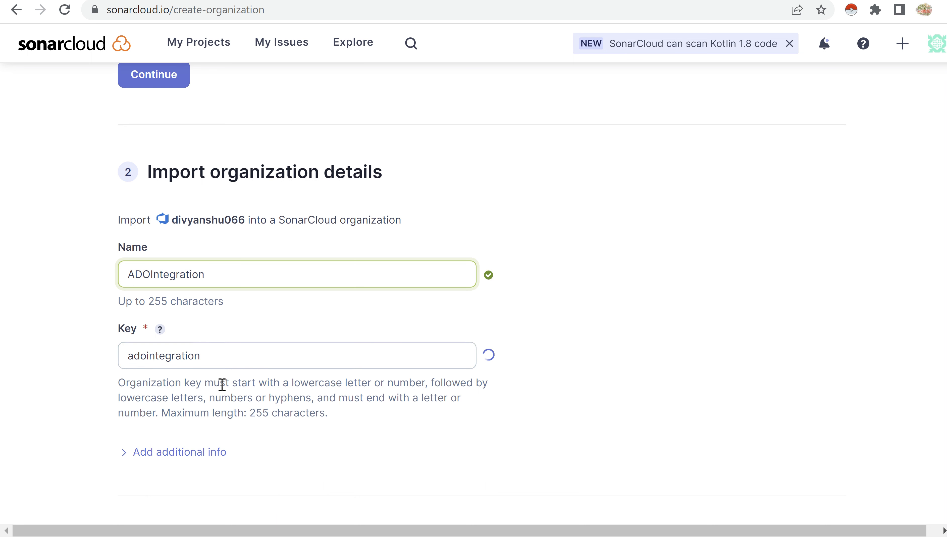
pyautogui.click(280, 326)
pyautogui.scroll(-10, 263, 263)
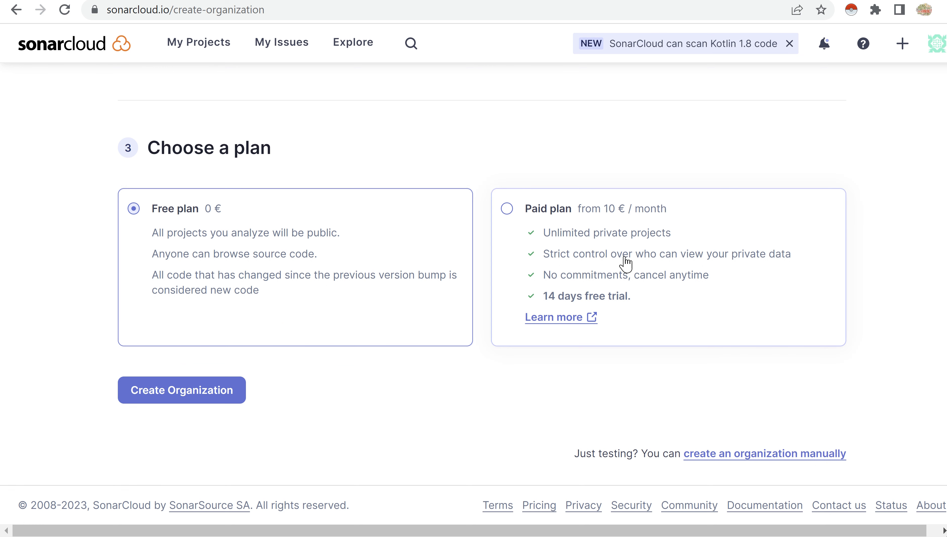
# Step: Create the ADOIntegration organization and start analyzing a new project
pyautogui.click(187, 391)
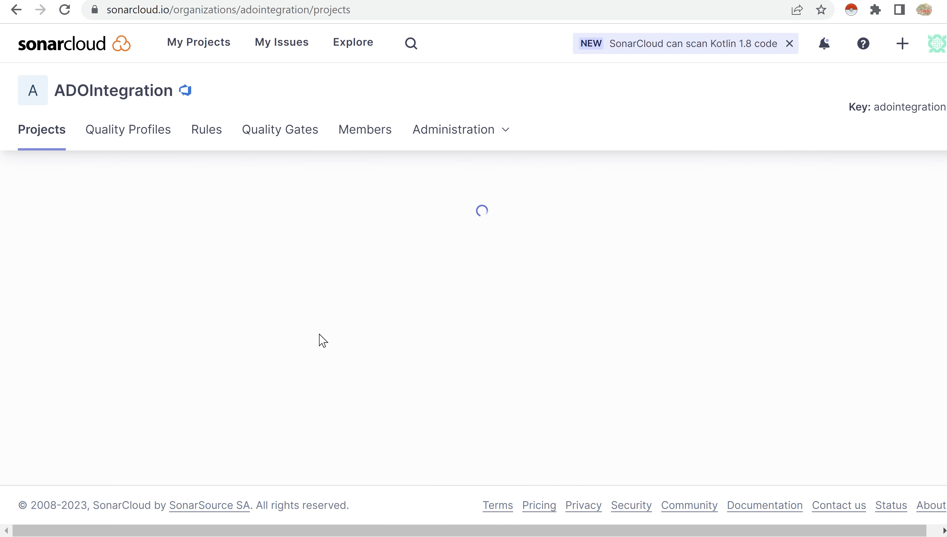
pyautogui.scroll(-1, 473, 386)
pyautogui.scroll(1, 473, 386)
pyautogui.scroll(-1, 474, 385)
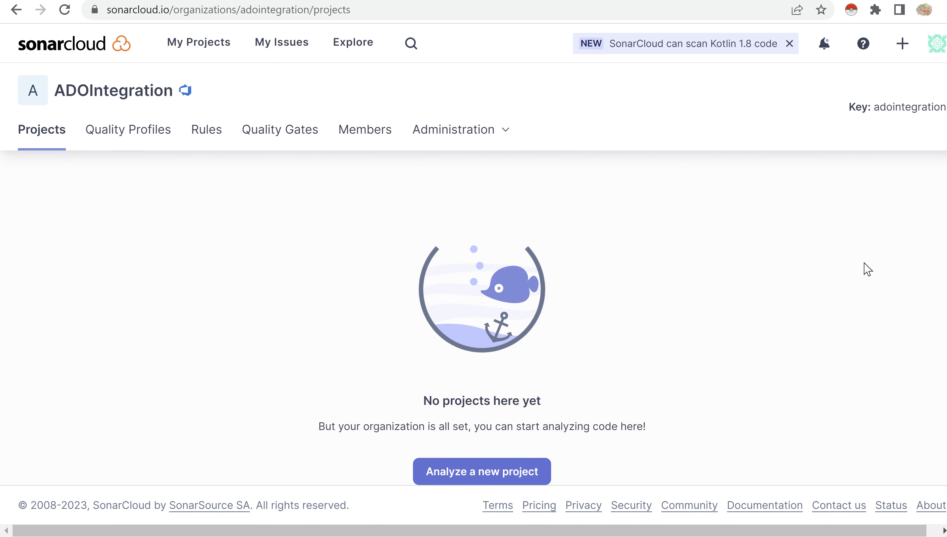
pyautogui.click(470, 476)
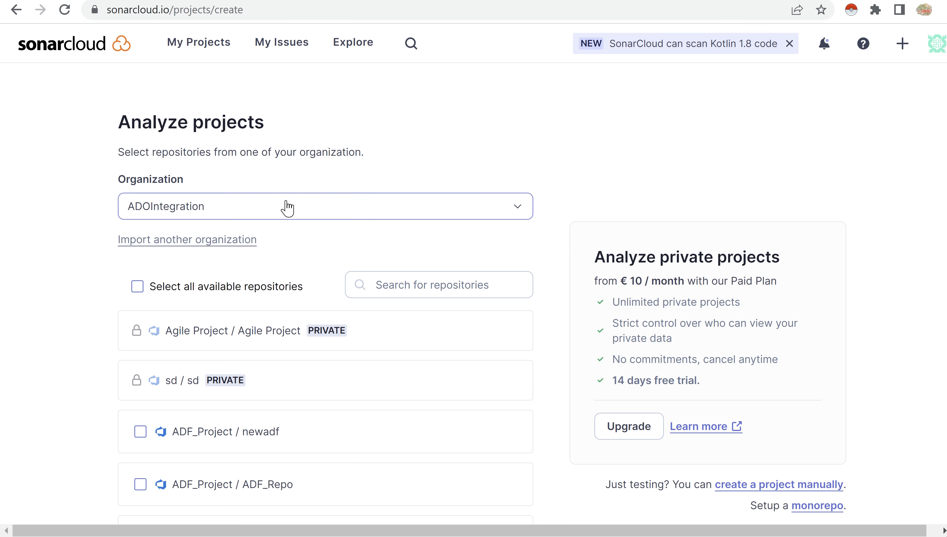
# Step: Filter SonarCloud's repository search by the ADF_Project name copied from Azure DevOps
pyautogui.click(150, 1)
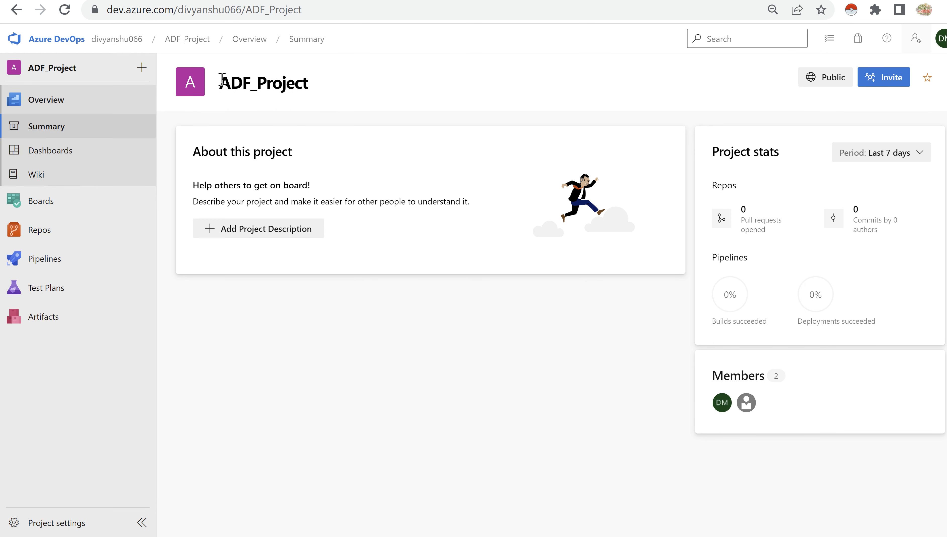
pyautogui.moveTo(222, 81); pyautogui.dragTo(329, 84)
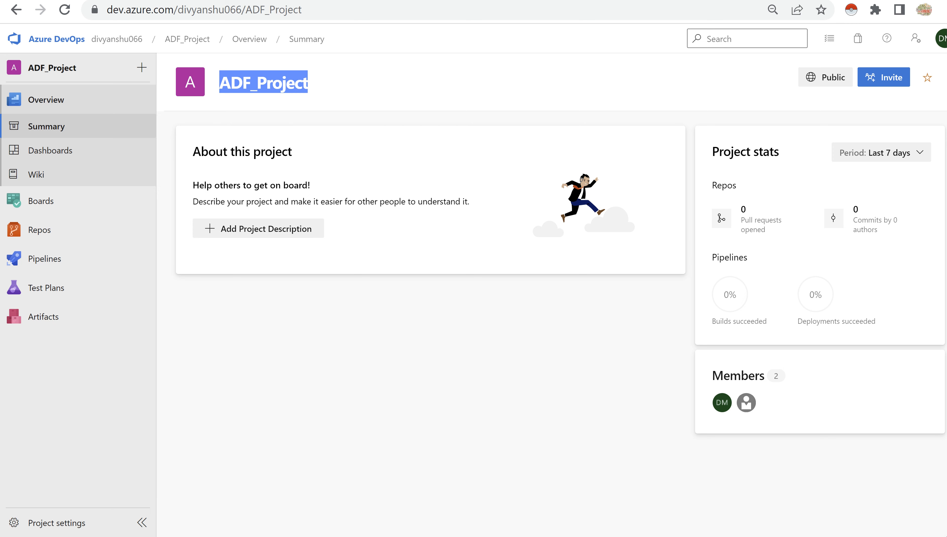
pyautogui.click(398, 1)
pyautogui.click(395, 285)
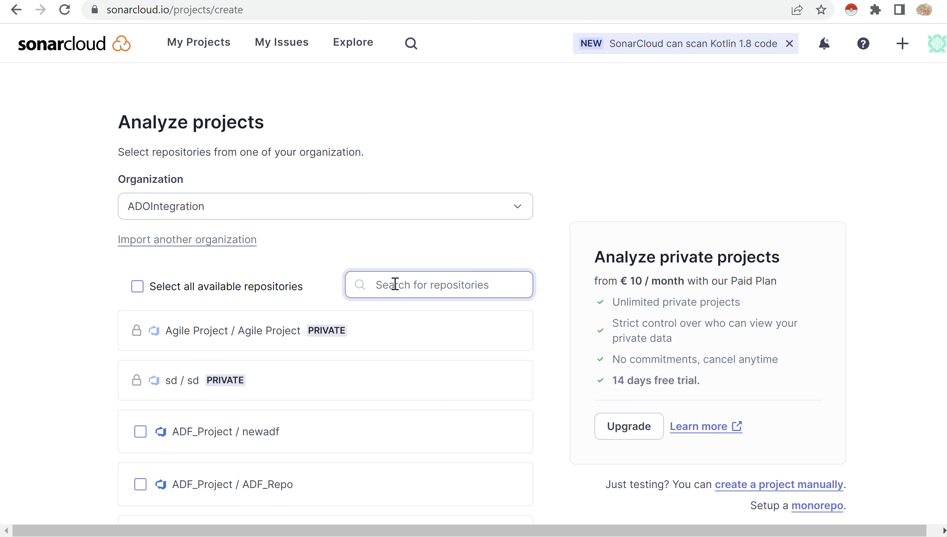
pyautogui.hotkey('ctrl', 'v')
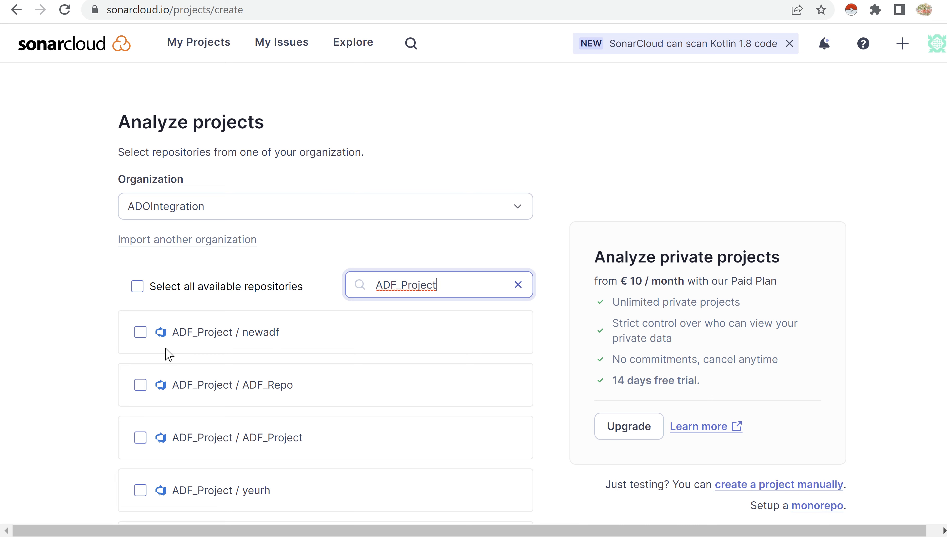
pyautogui.scroll(-5, 920, 176)
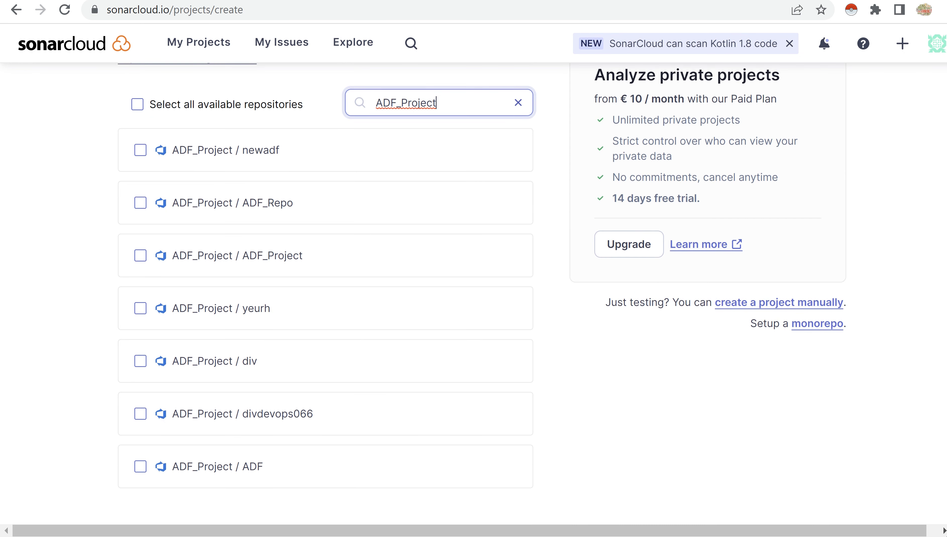
pyautogui.scroll(5, 919, 175)
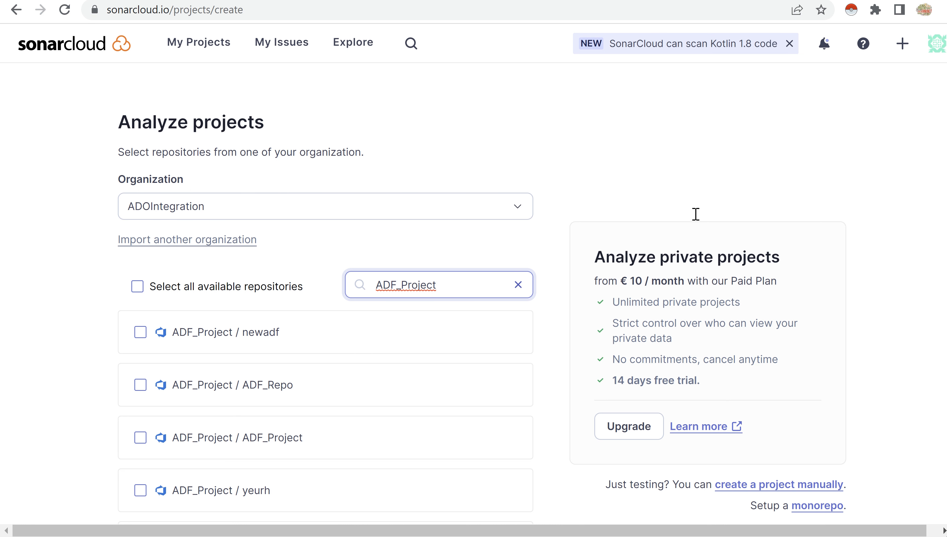
pyautogui.scroll(-4, 473, 293)
pyautogui.scroll(2, 473, 293)
pyautogui.scroll(-3, 473, 293)
pyautogui.scroll(1, 473, 293)
pyautogui.scroll(5, 722, 127)
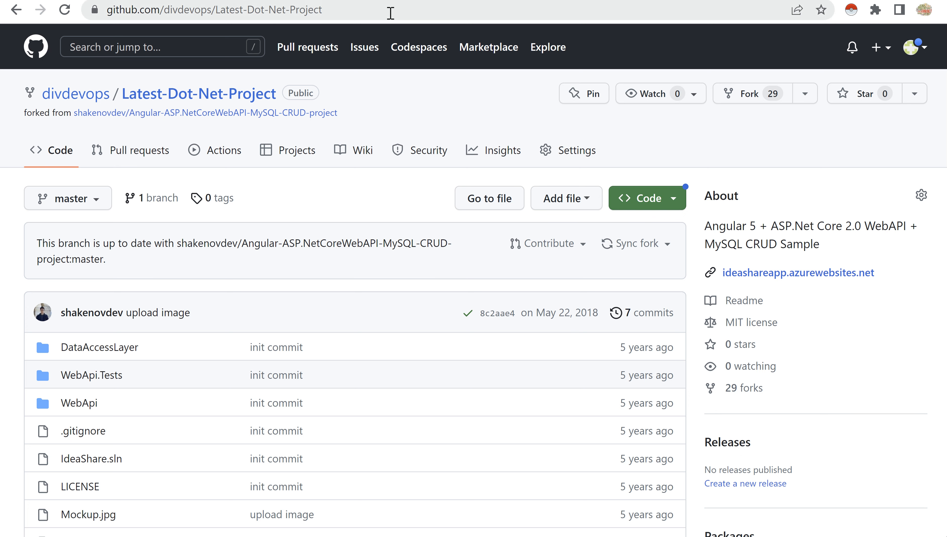
# Step: Copy the GitHub repository URL and open ADF_Project's divdevops066 repository files in Azure DevOps
pyautogui.click(390, 13)
pyautogui.hotkey('ctrl', 'c')
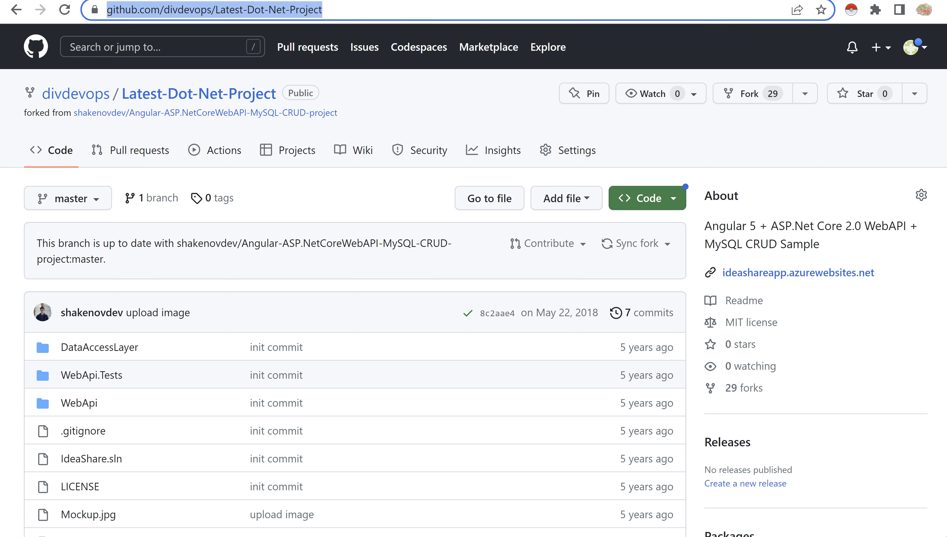
pyautogui.click(86, 1)
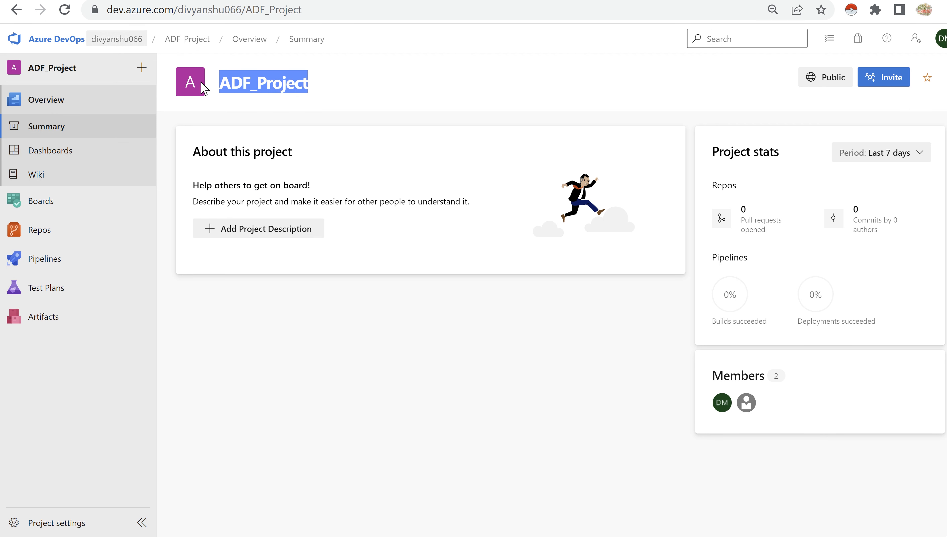
pyautogui.click(243, 387)
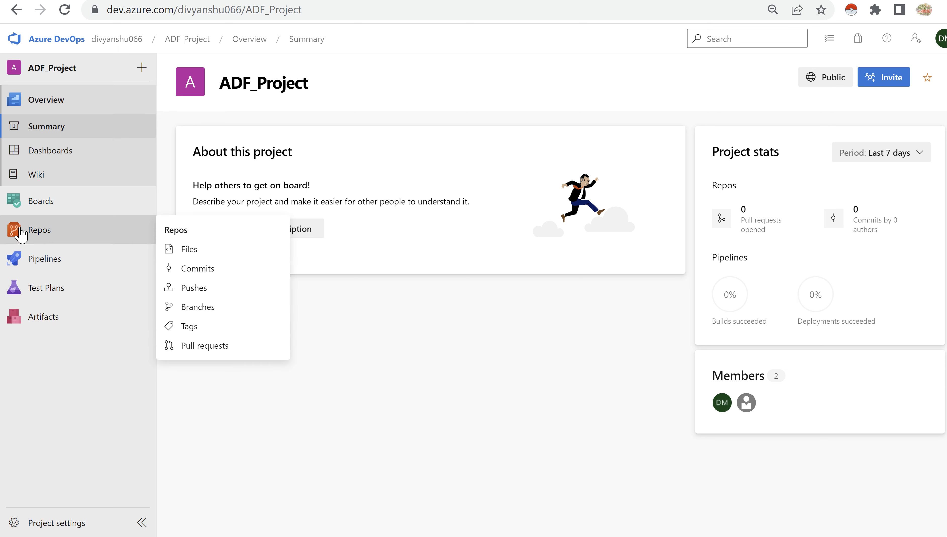
pyautogui.click(39, 229)
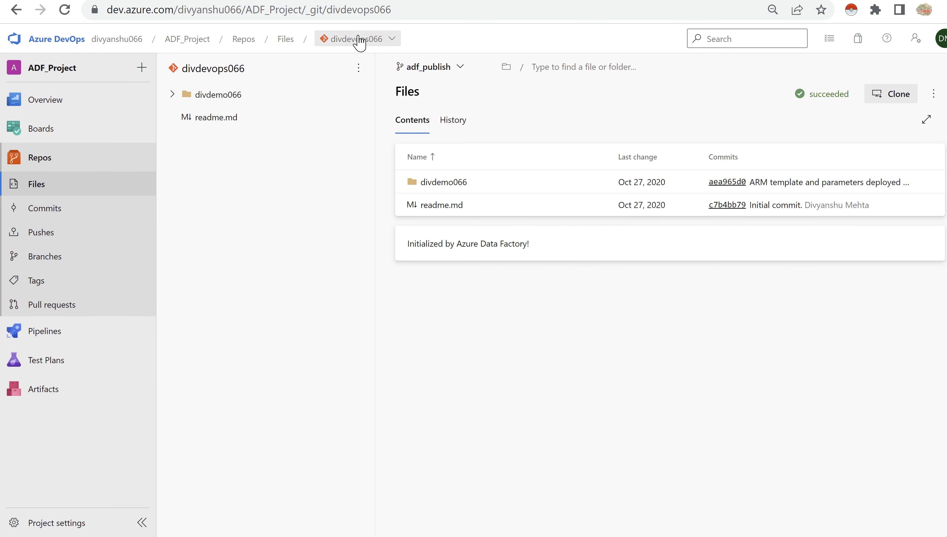
pyautogui.click(357, 38)
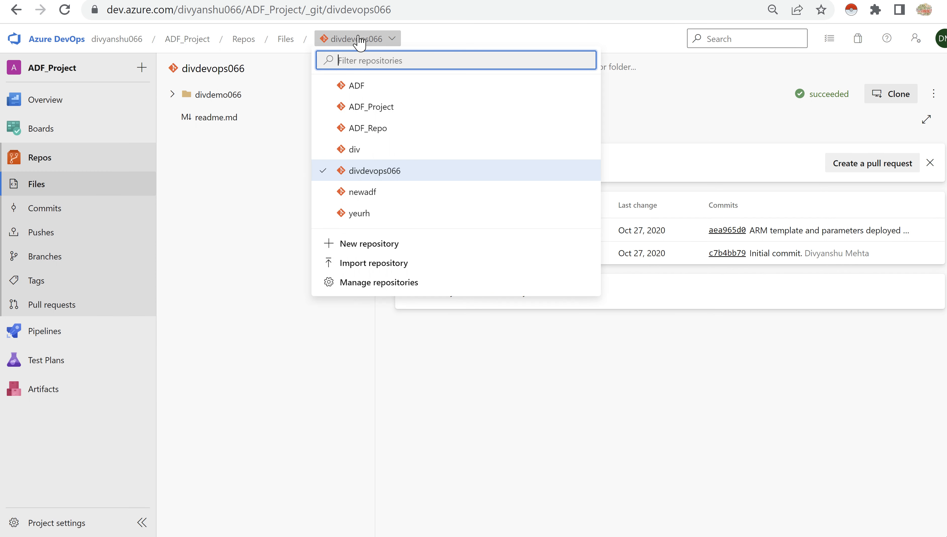
# Step: Import the Latest-Dot-Net-Project GitHub repository into ADF_Project using its URL as the clone URL
pyautogui.click(373, 263)
pyautogui.hotkey('ctrl', 'v')
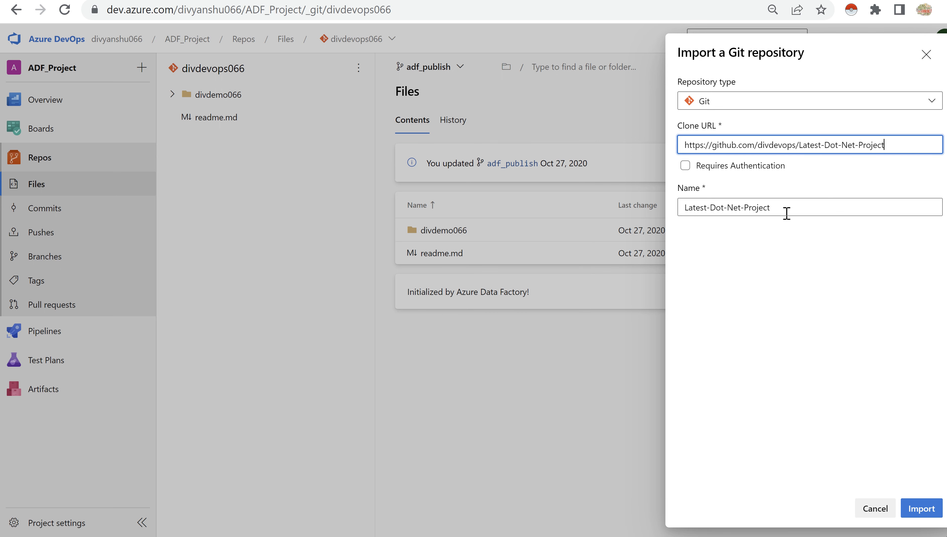
pyautogui.click(922, 508)
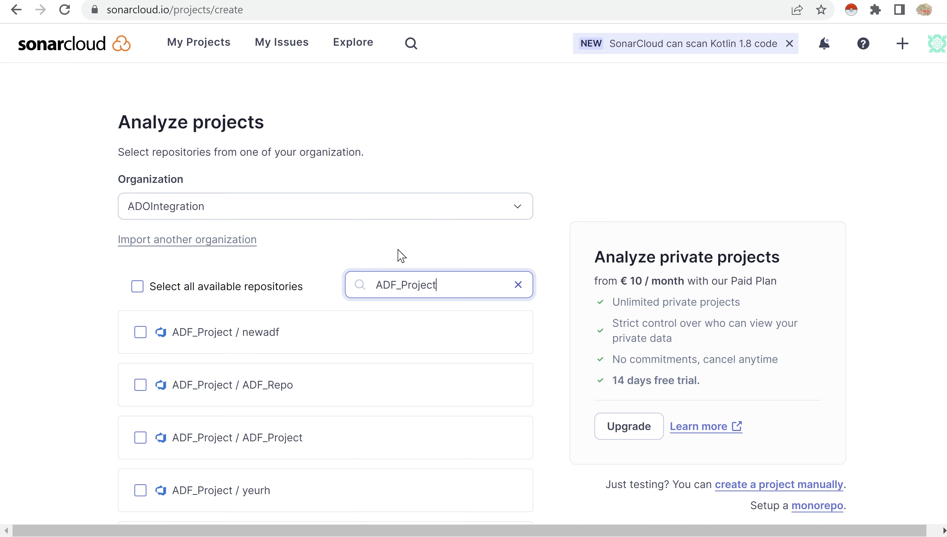
# Step: Clear the repository search box after trying the GitHub address as a filter
pyautogui.click(518, 286)
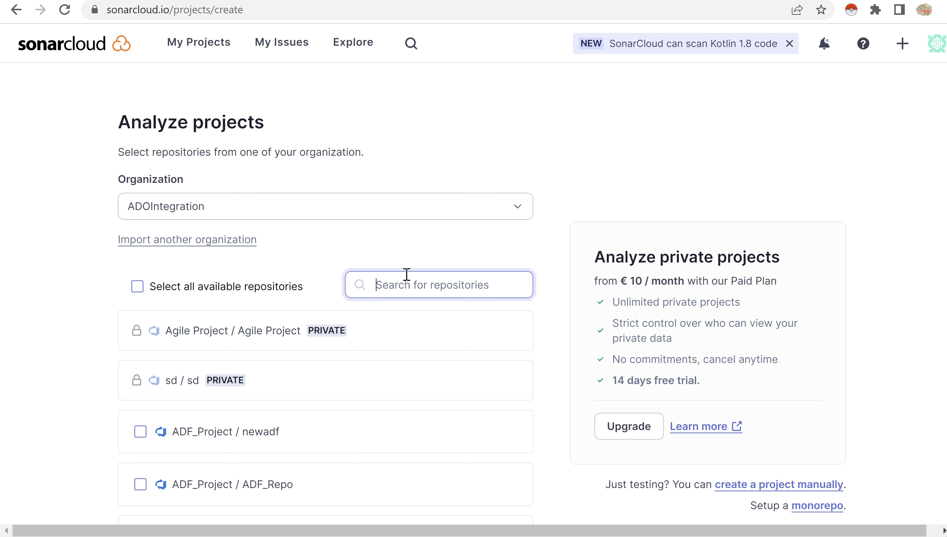
pyautogui.hotkey('ctrl', 'v')
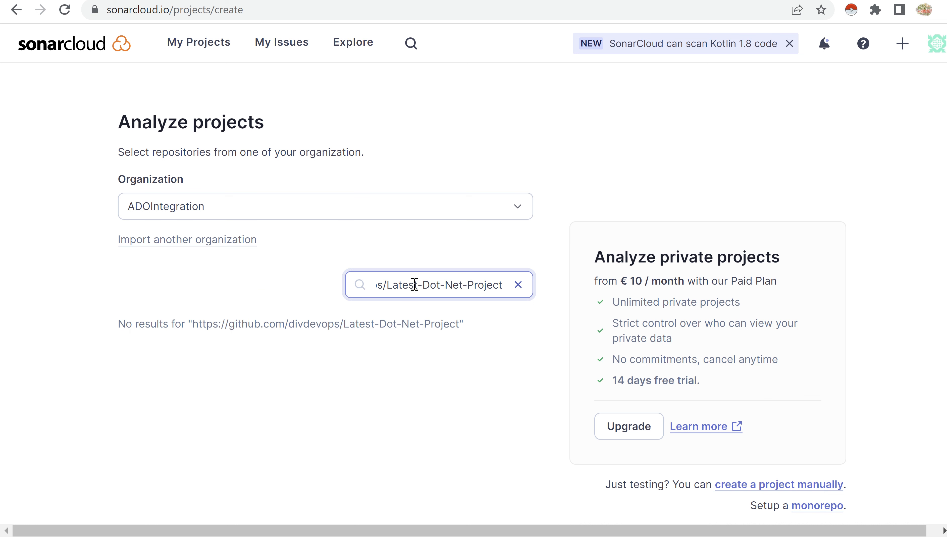
pyautogui.hotkey('ctrl', 'a')
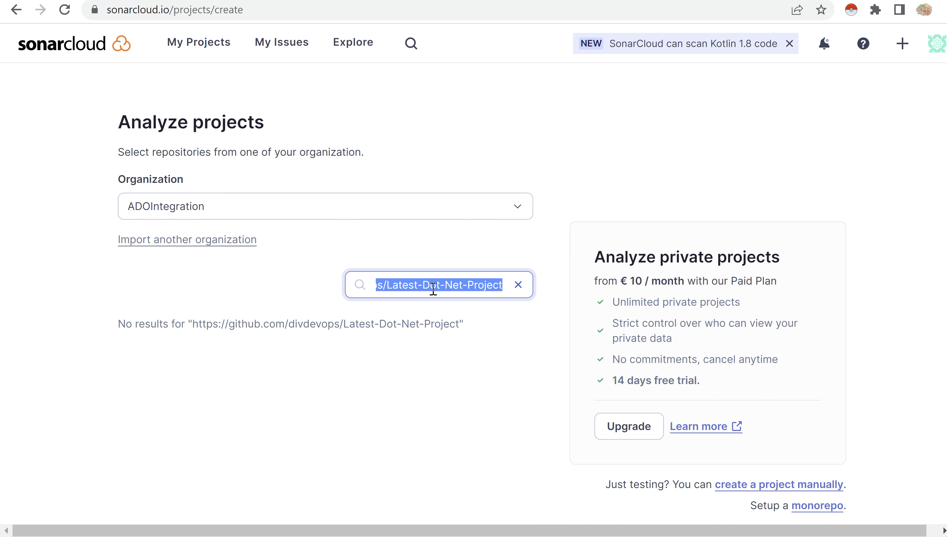
pyautogui.press('BackSpace')
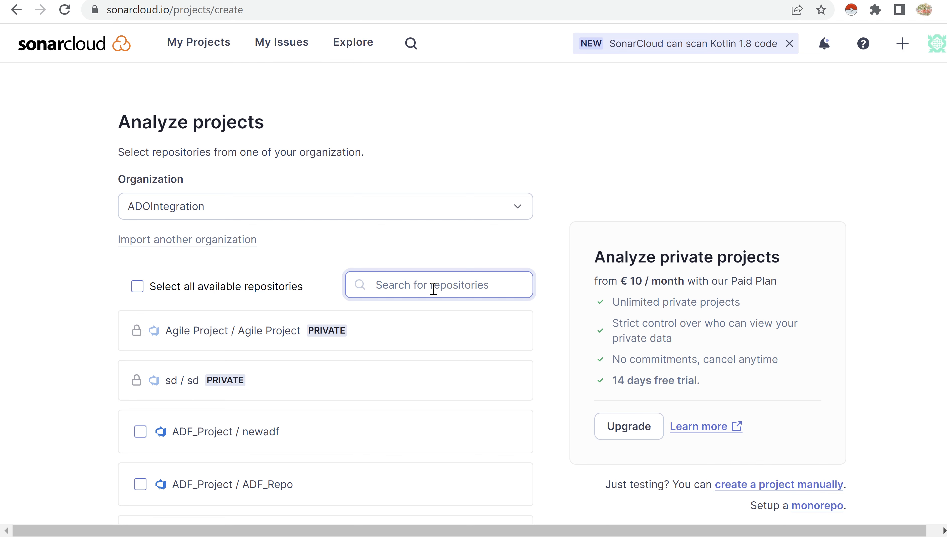
pyautogui.write('La')
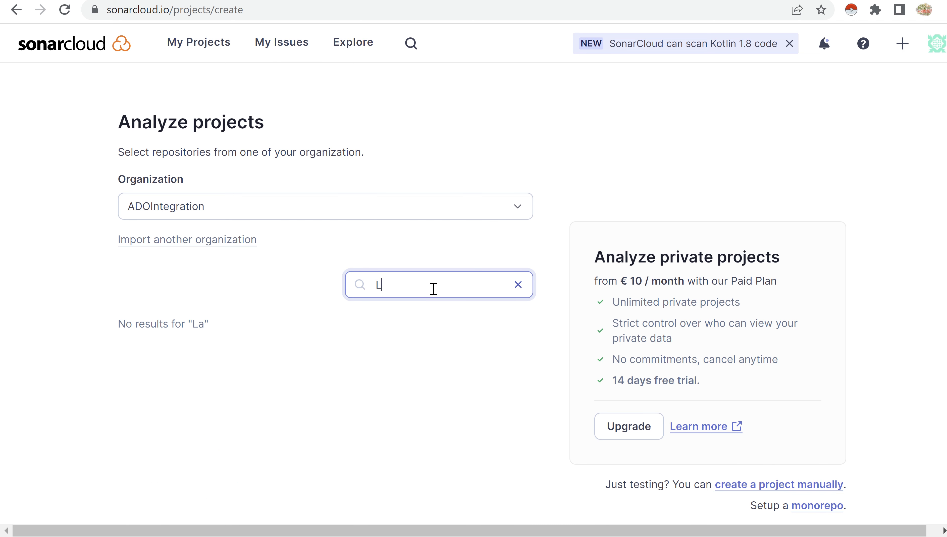
pyautogui.press('BackSpace')
pyautogui.scroll(-8, 370, 135)
pyautogui.scroll(7, 370, 136)
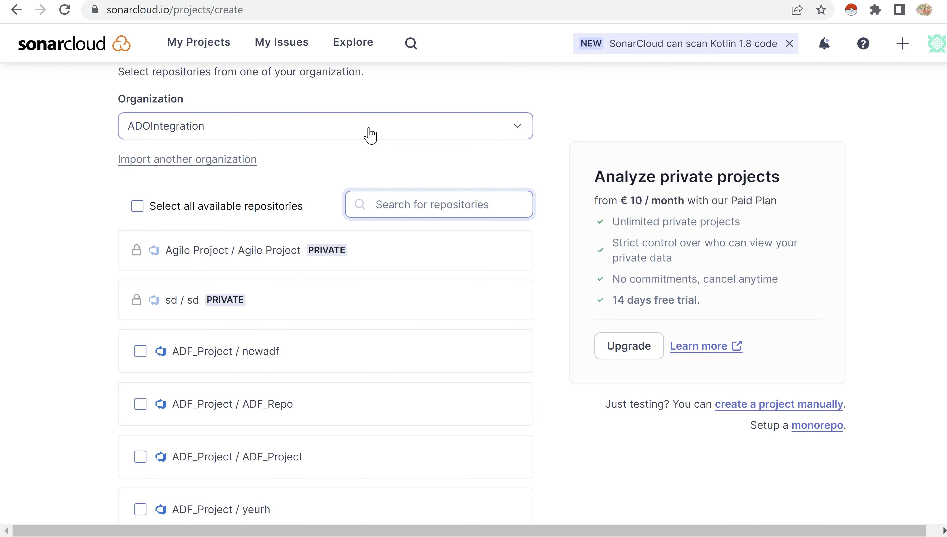
# Step: Reopen Analyze a new project, search 'Lates' and tick ADF_Project / Latest-Dot-Net-Project
pyautogui.click(15, 10)
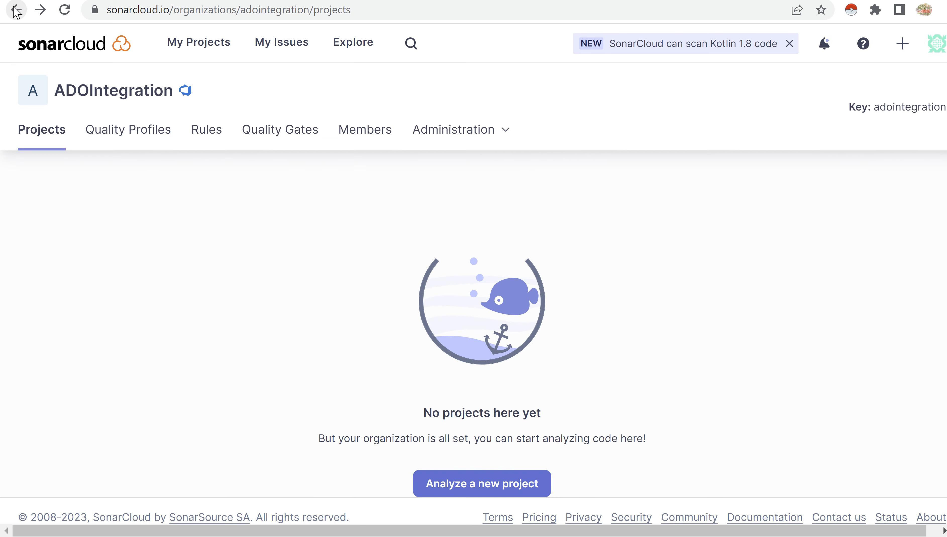
pyautogui.click(503, 482)
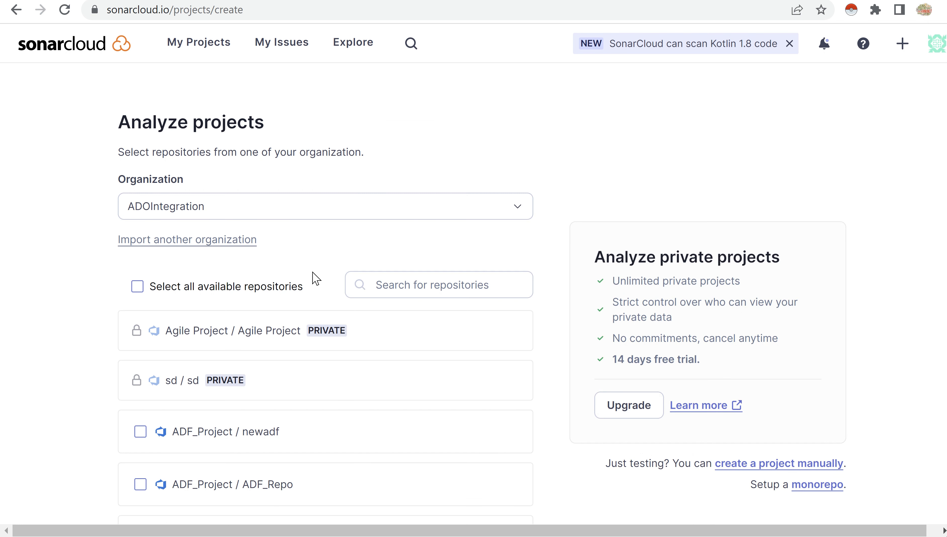
pyautogui.click(411, 279)
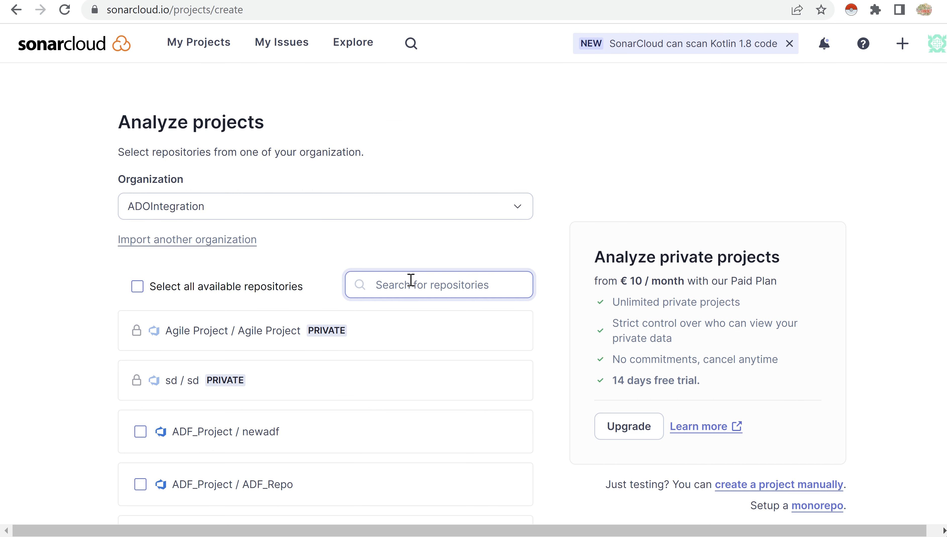
pyautogui.write('Lates')
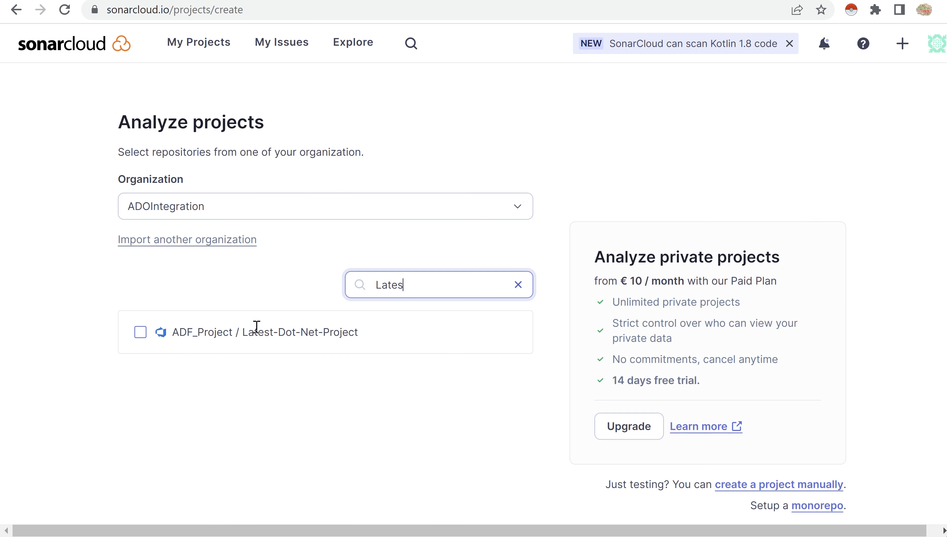
pyautogui.click(140, 332)
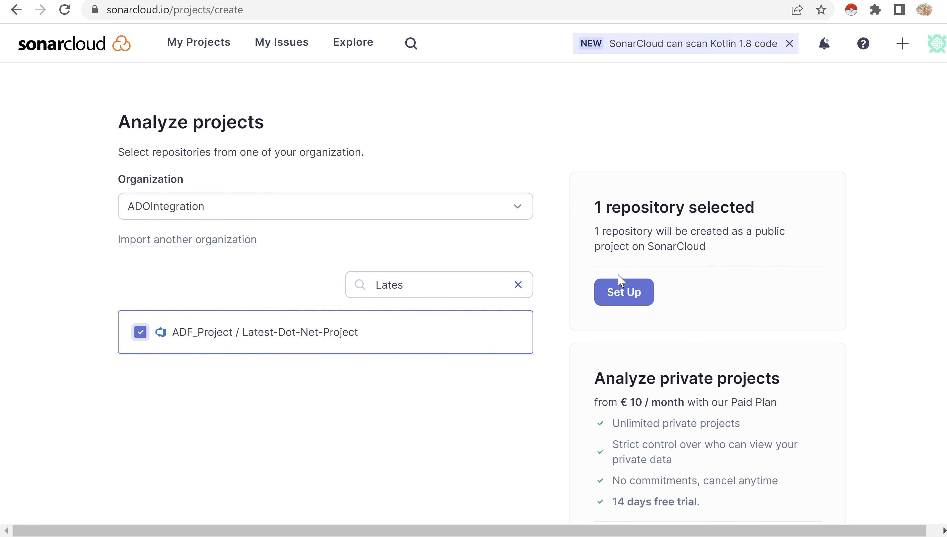
# Step: Set up Latest-Dot-Net-Project with the 'With Azure DevOps Pipelines' analysis method and review the extension instructions
pyautogui.click(623, 291)
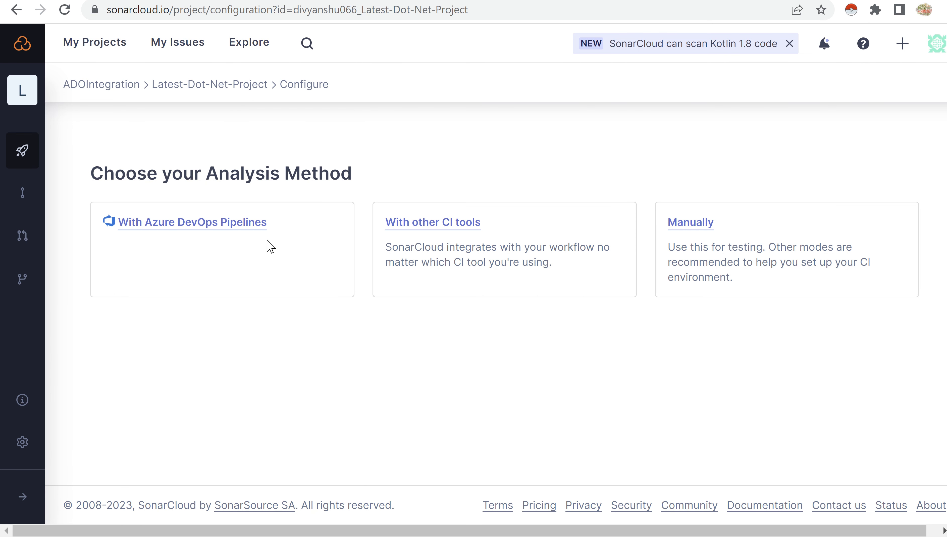
pyautogui.moveTo(148, 176); pyautogui.dragTo(397, 177)
pyautogui.click(397, 178)
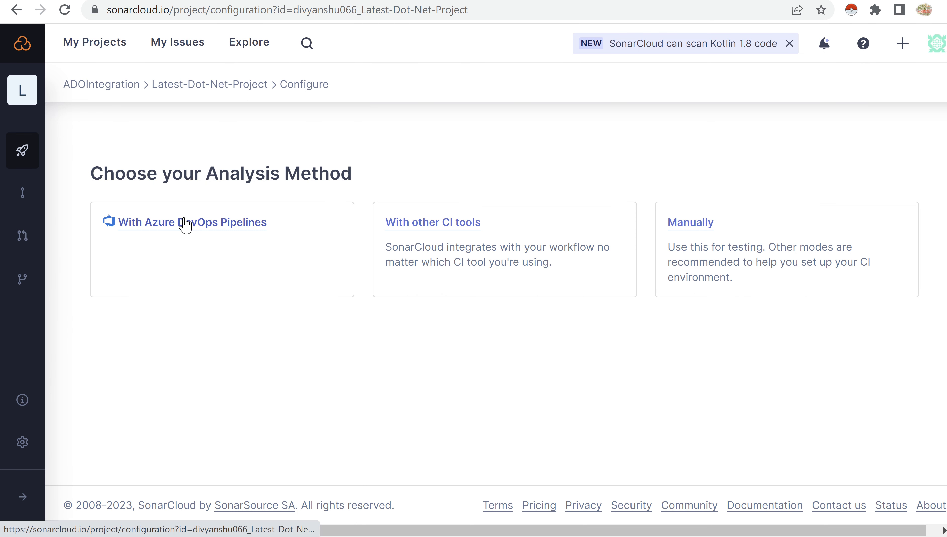
pyautogui.click(185, 227)
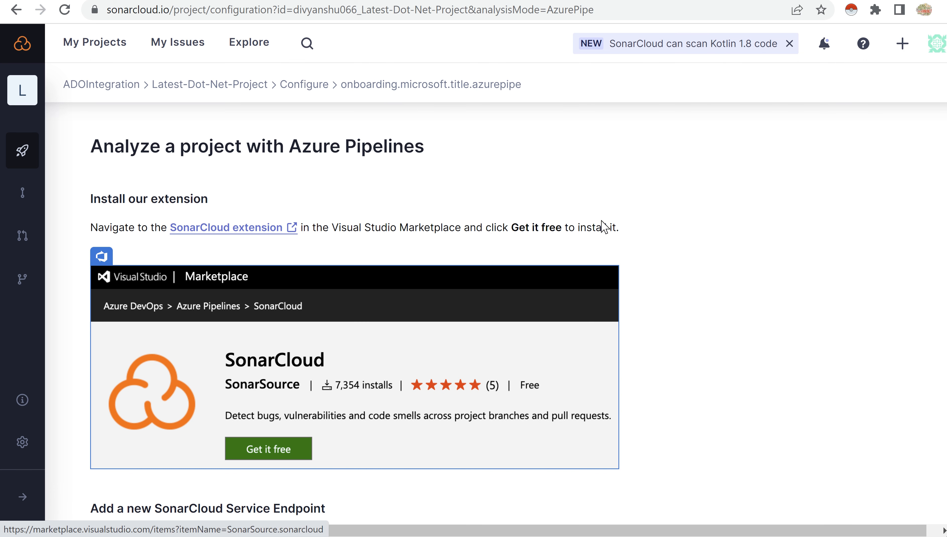
pyautogui.scroll(-5, 353, 263)
pyautogui.scroll(4, 323, 204)
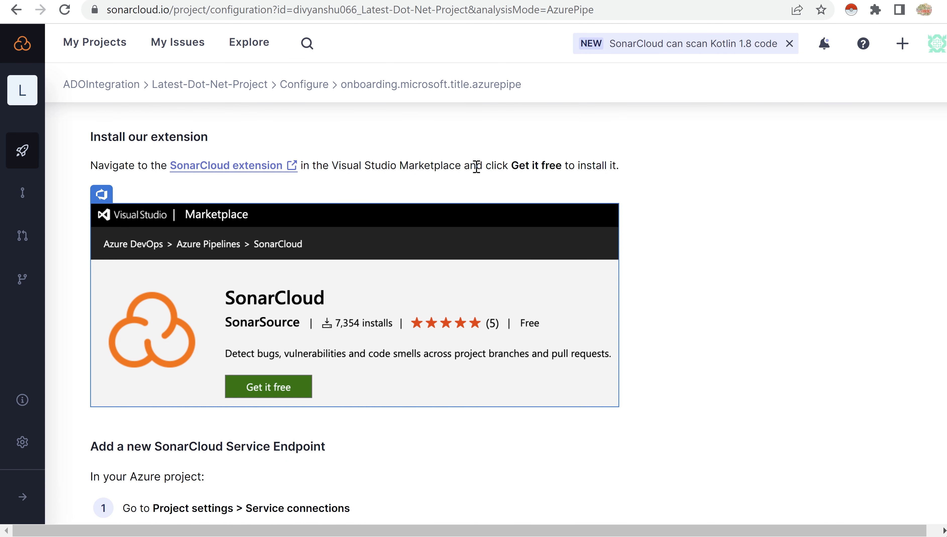
pyautogui.moveTo(455, 166); pyautogui.dragTo(651, 165)
pyautogui.click(462, 158)
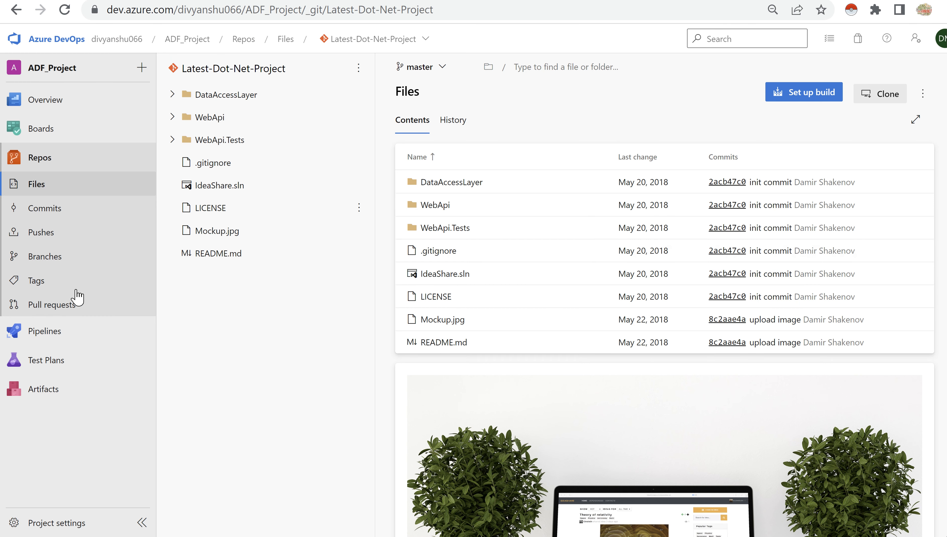
# Step: Create a classic-editor pipeline on the Azure Repos Git master branch using the ASP.NET Core template
pyautogui.click(68, 335)
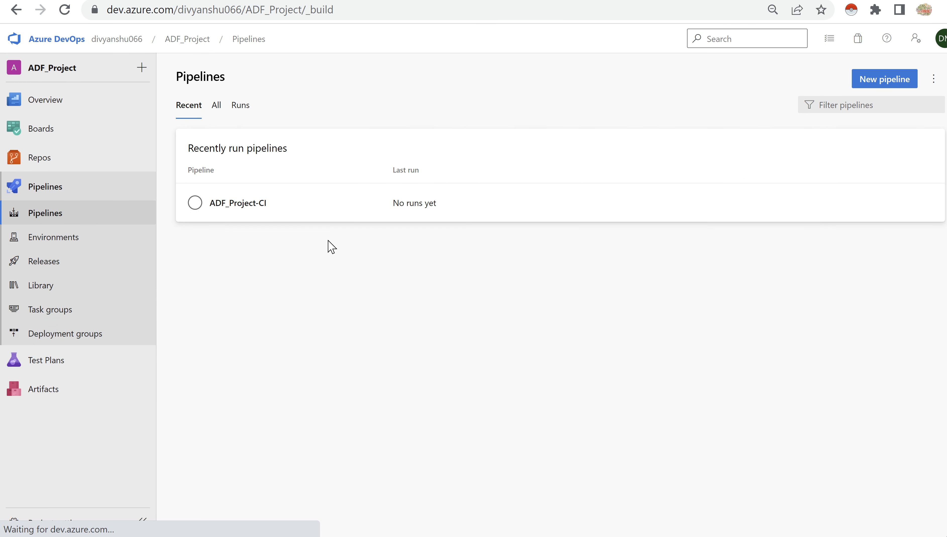
pyautogui.click(890, 85)
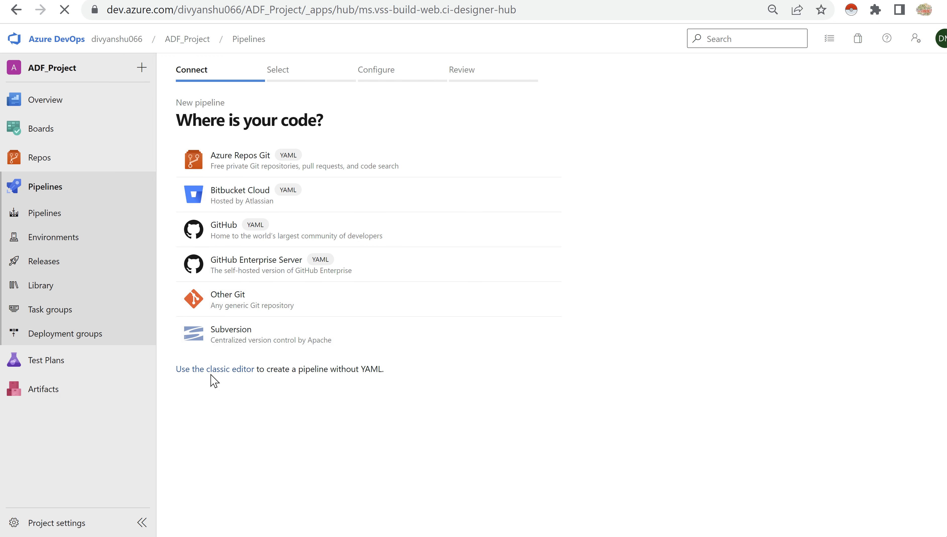
pyautogui.click(225, 372)
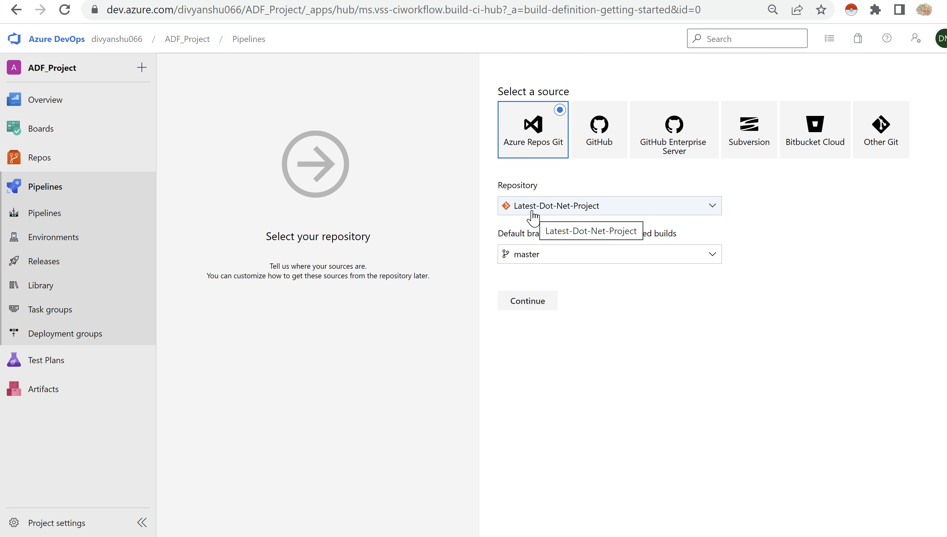
pyautogui.click(532, 305)
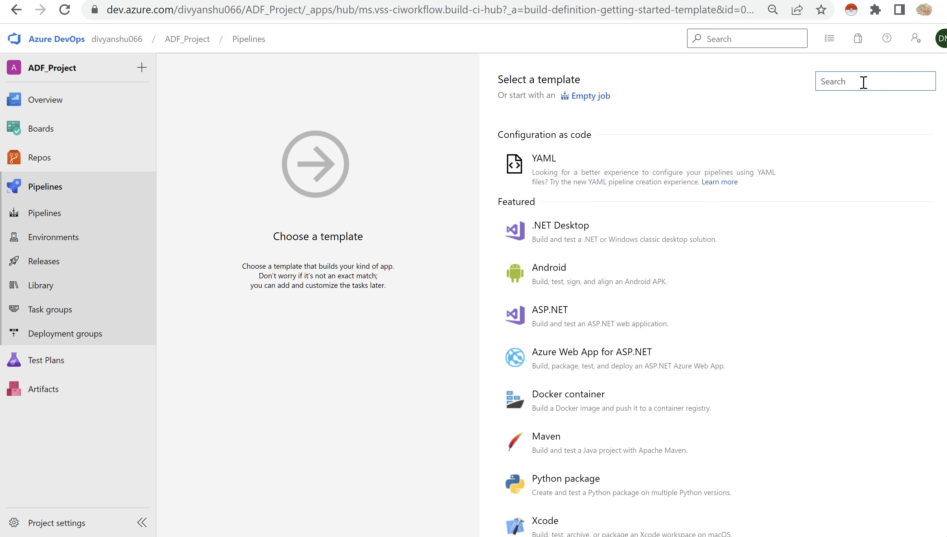
pyautogui.write('ASP')
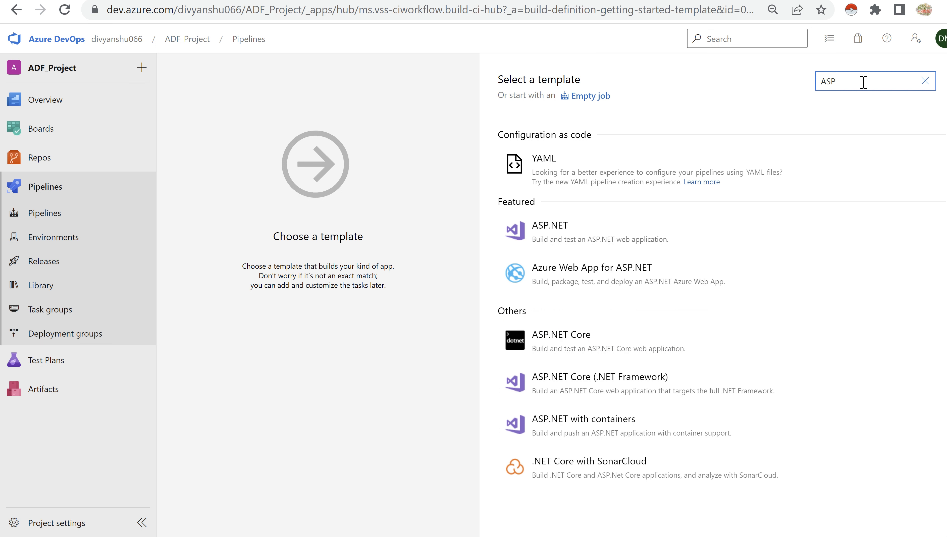
pyautogui.moveTo(774, 349)
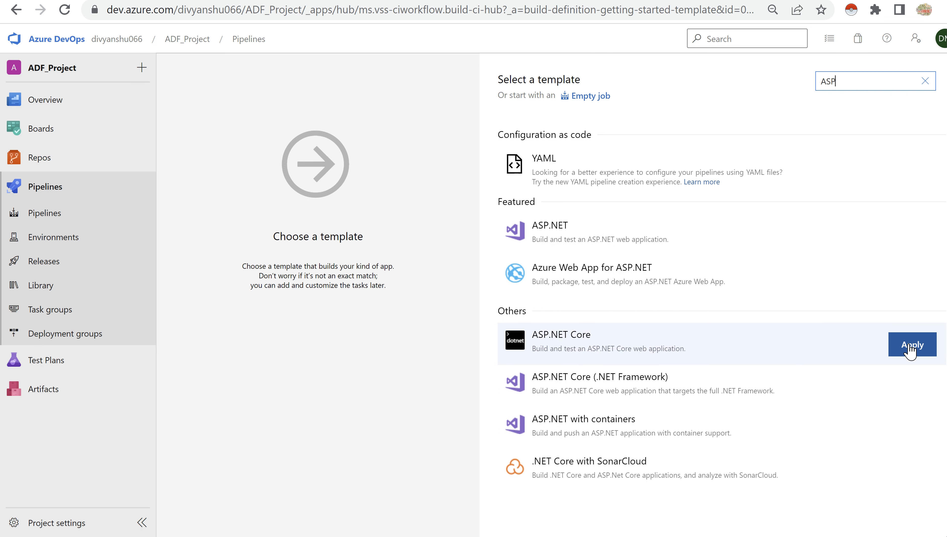
pyautogui.click(910, 346)
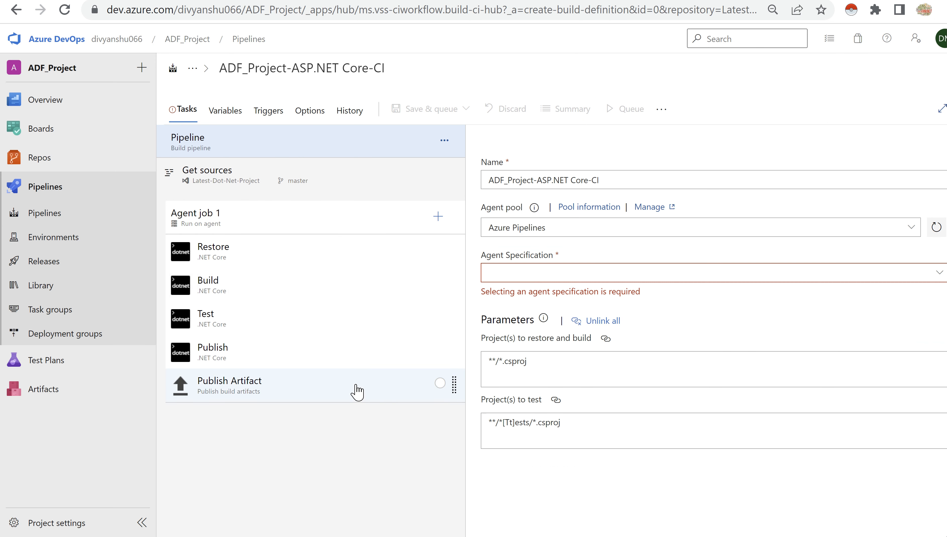
# Step: Remove the Test, Publish and Publish Artifact tasks, then review the remaining Restore and Build tasks
pyautogui.click(444, 392)
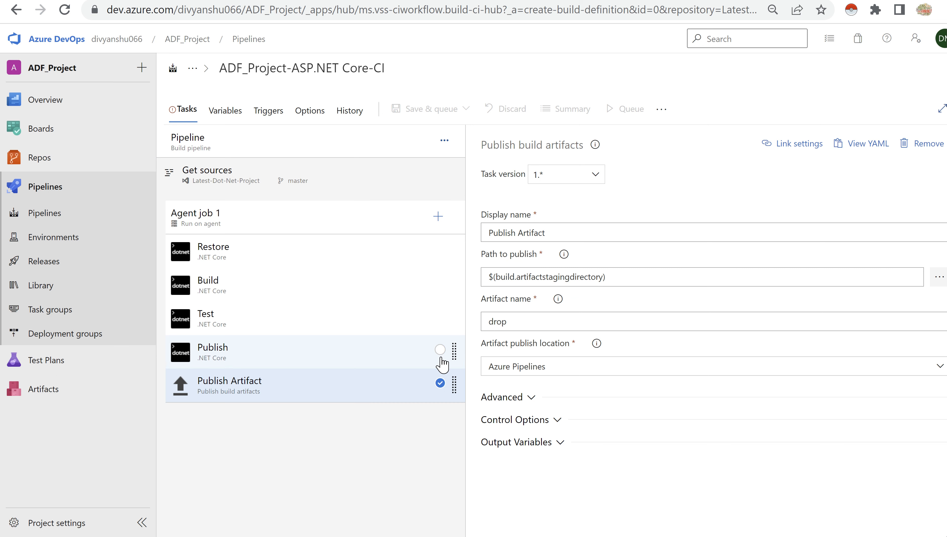
pyautogui.click(433, 347)
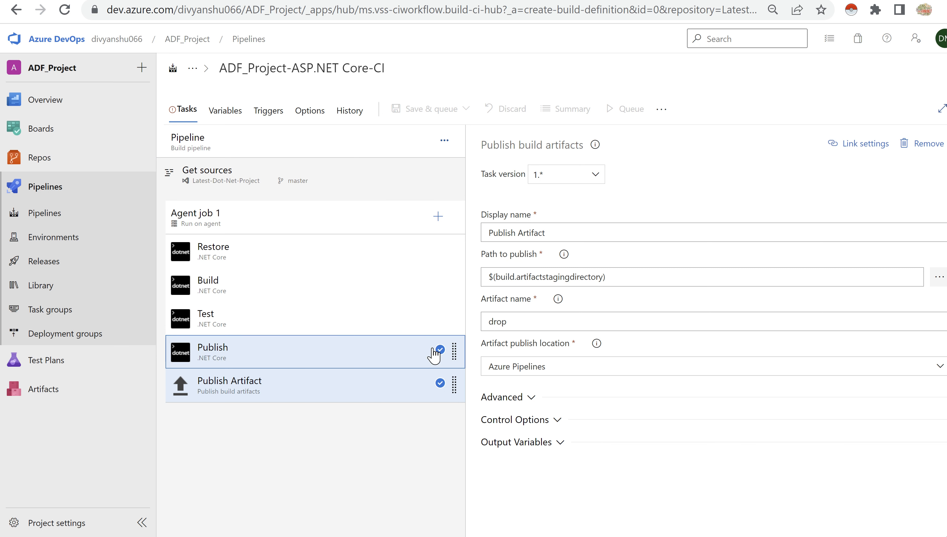
pyautogui.click(438, 319)
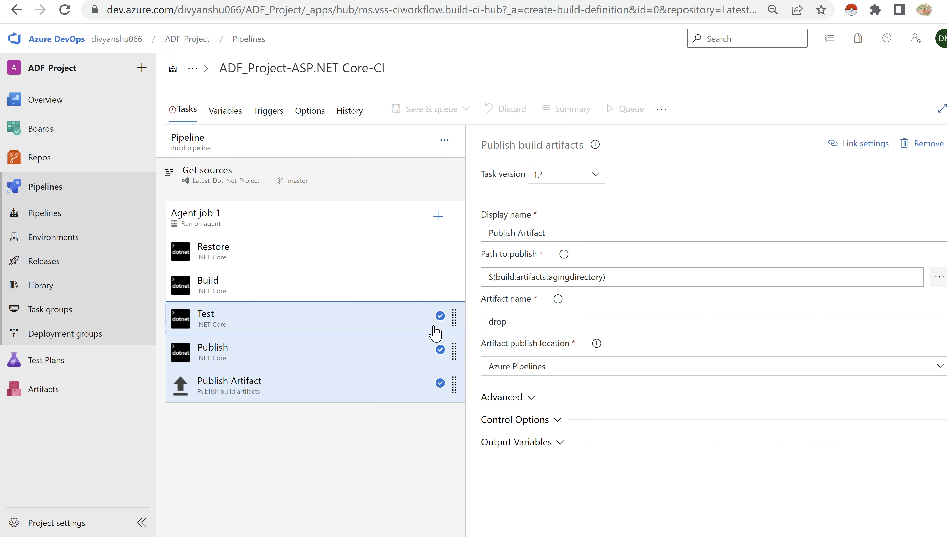
pyautogui.rightClick(362, 361)
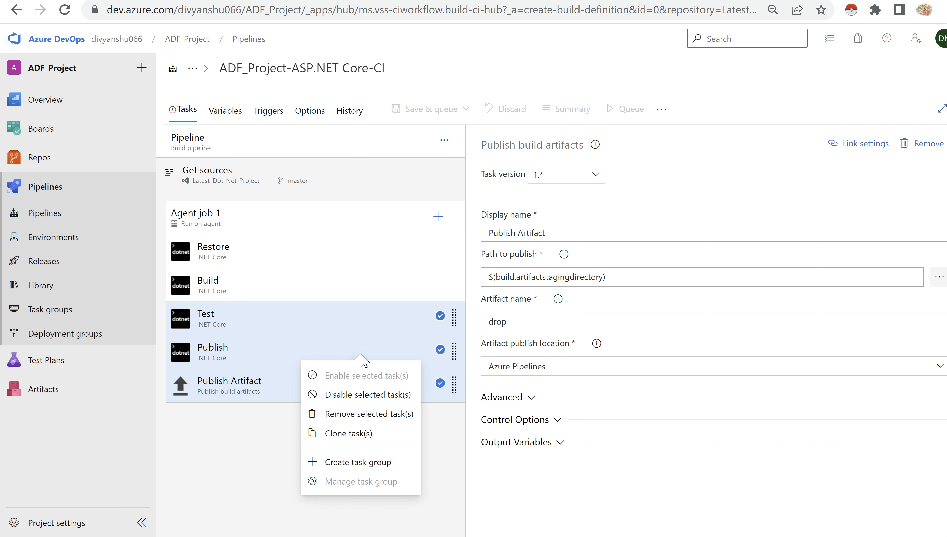
pyautogui.click(363, 413)
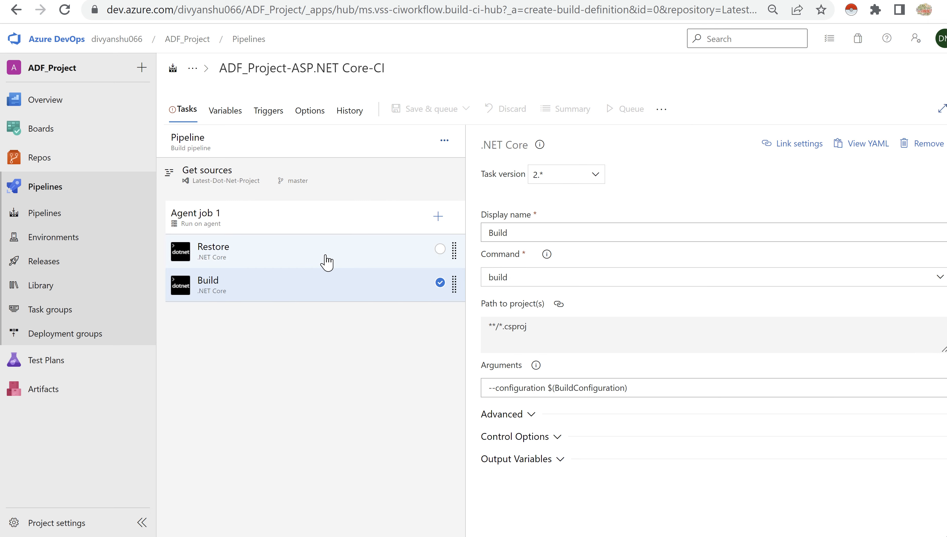
pyautogui.click(327, 262)
pyautogui.click(294, 290)
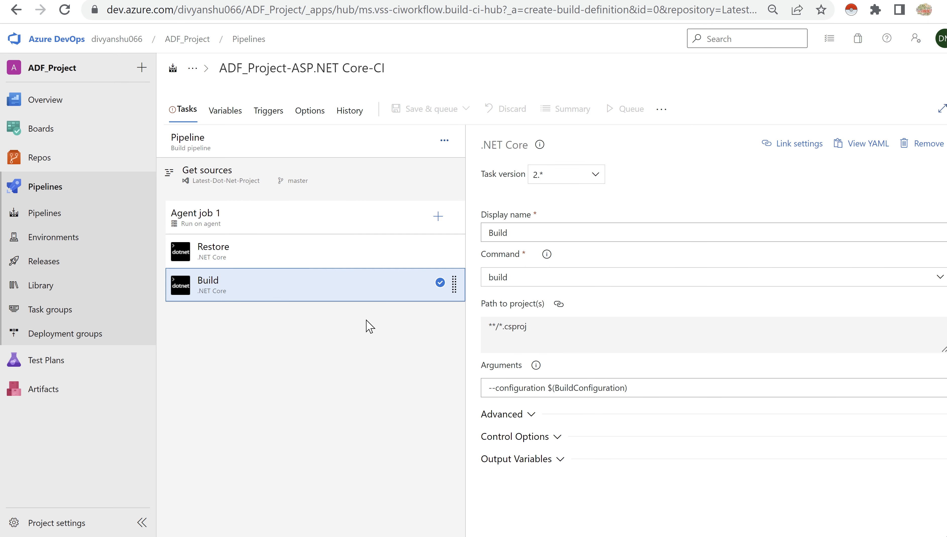
# Step: Search Agent job 1's task catalogue for 'Sonar' tasks
pyautogui.click(438, 217)
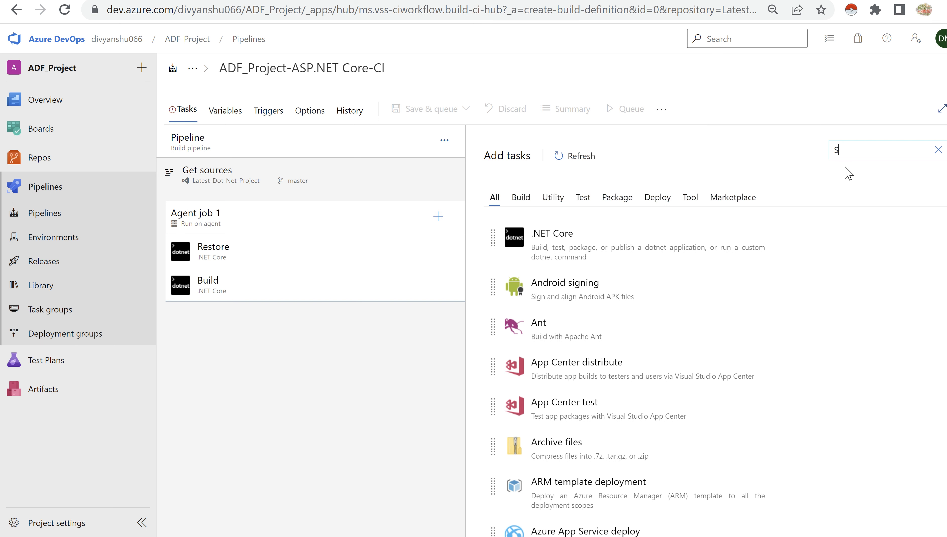
pyautogui.write('Sonar')
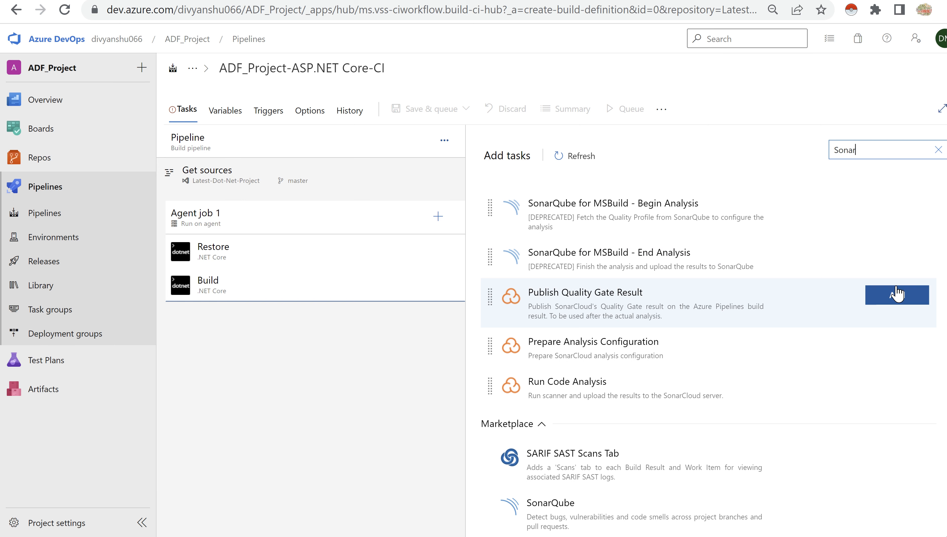
pyautogui.moveTo(897, 375)
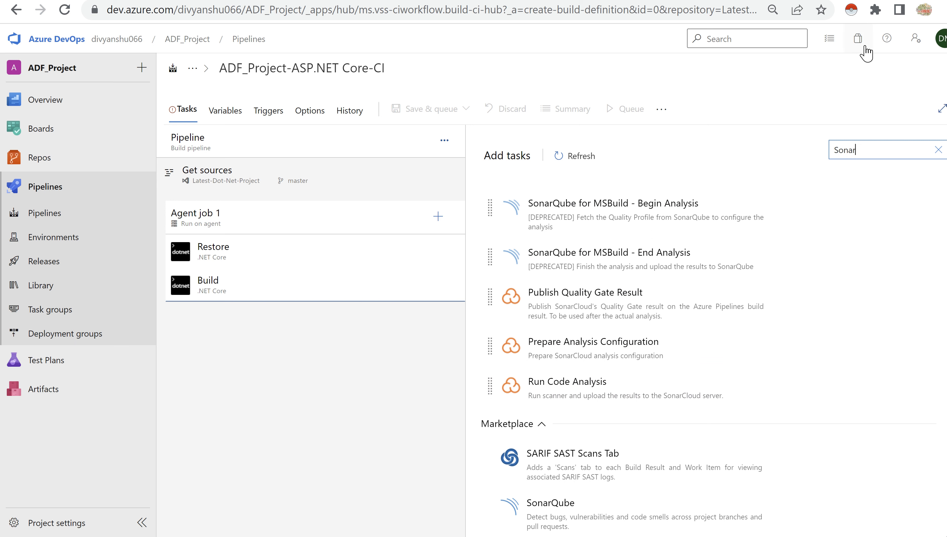
# Step: Open Browse marketplace from the Marketplace extensions menu
pyautogui.click(858, 39)
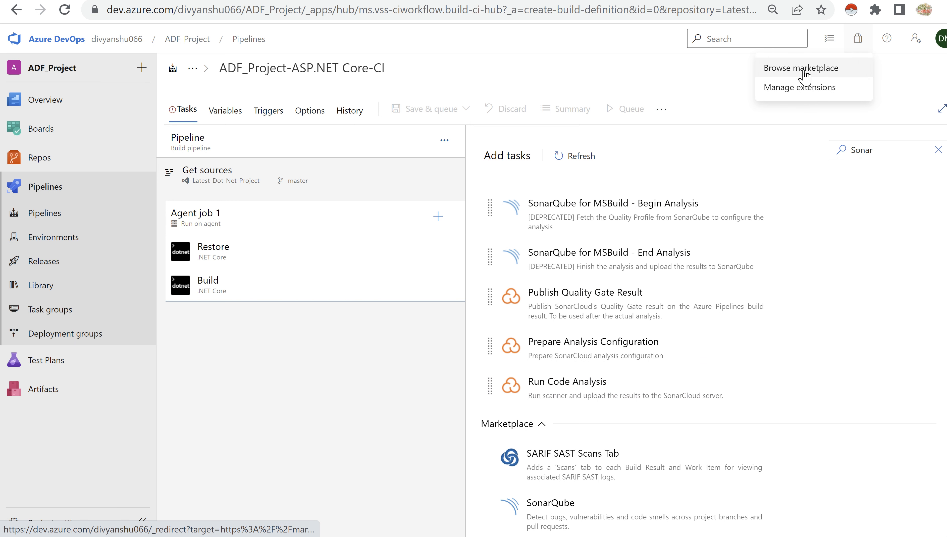
pyautogui.click(889, 71)
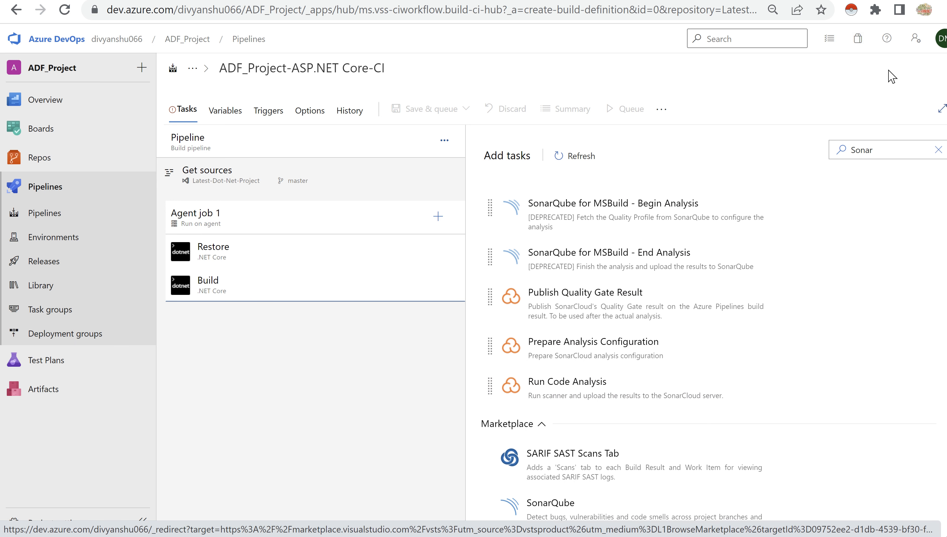
pyautogui.click(863, 39)
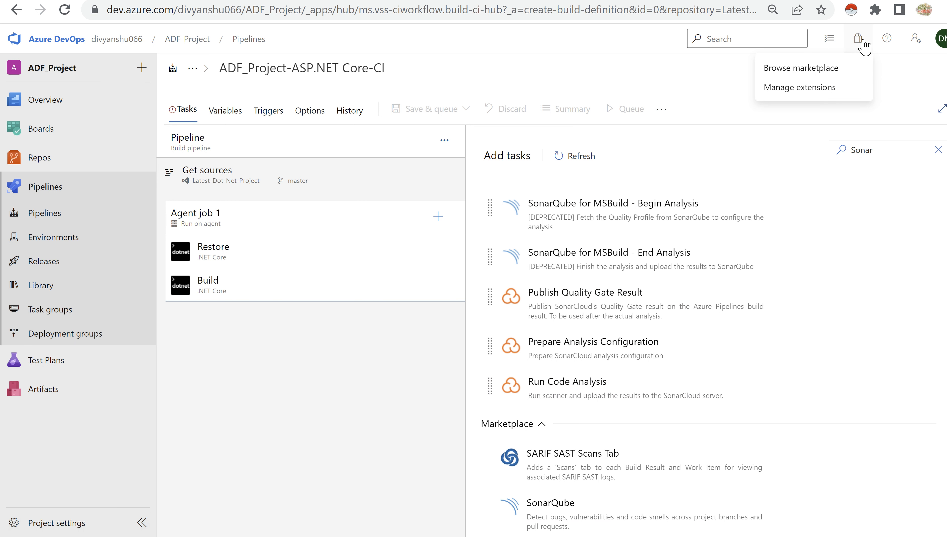
pyautogui.click(804, 72)
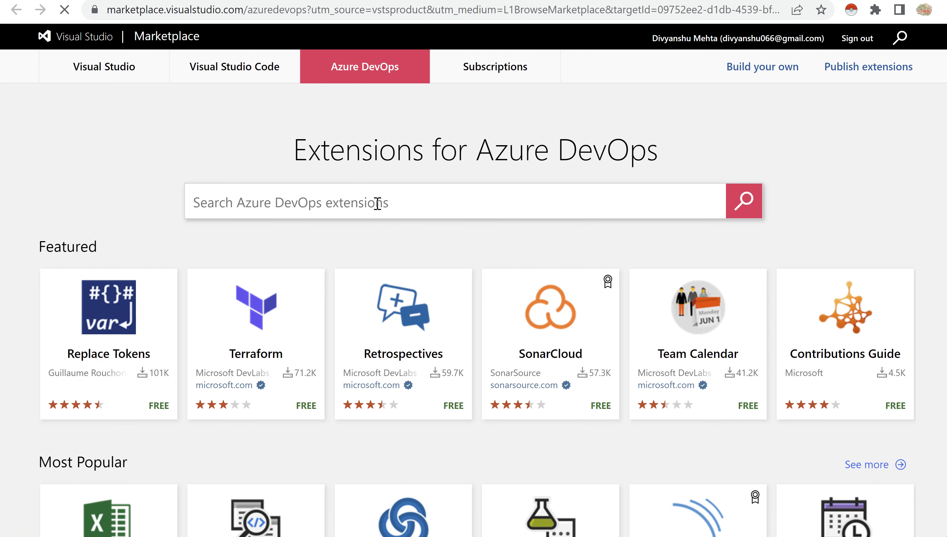
# Step: Open the SonarCloud extension, choose Get it free, and confirm it's already installed
pyautogui.click(559, 339)
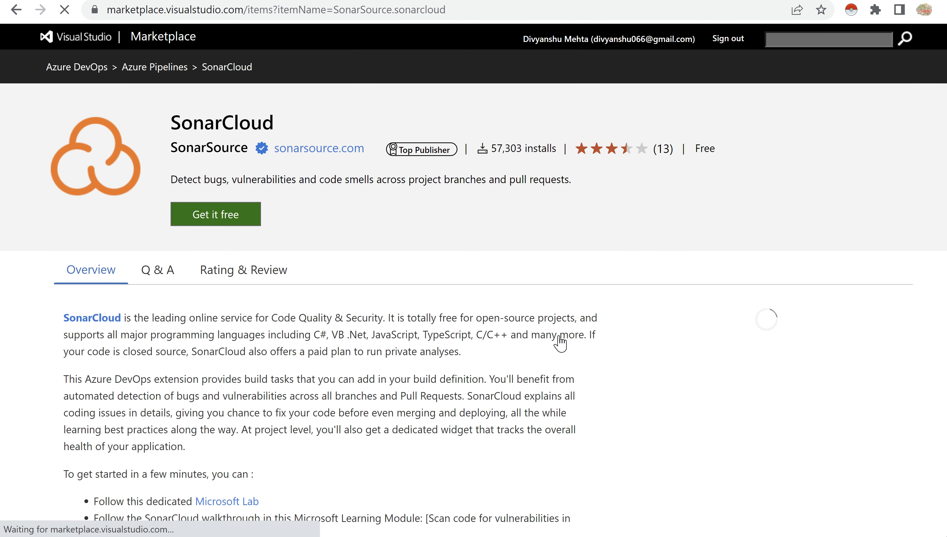
pyautogui.click(215, 218)
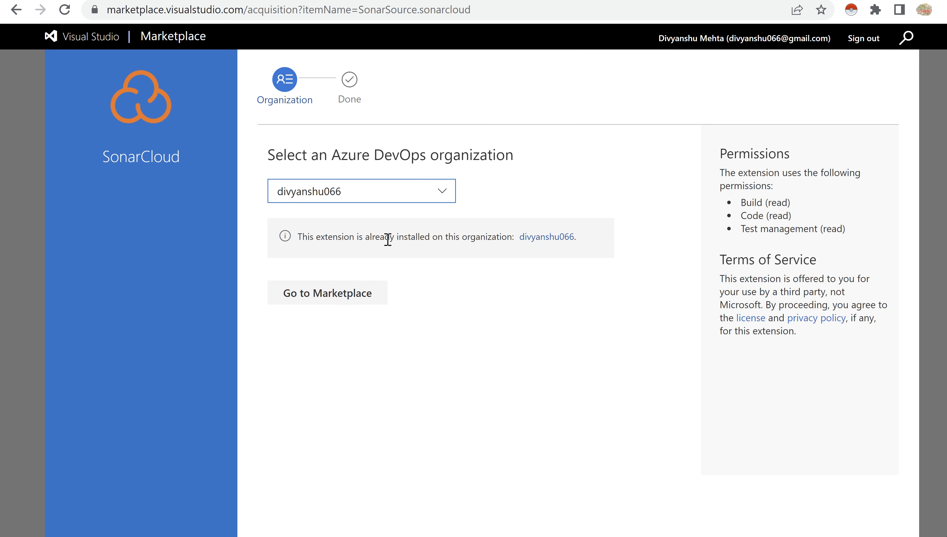
pyautogui.click(315, 241)
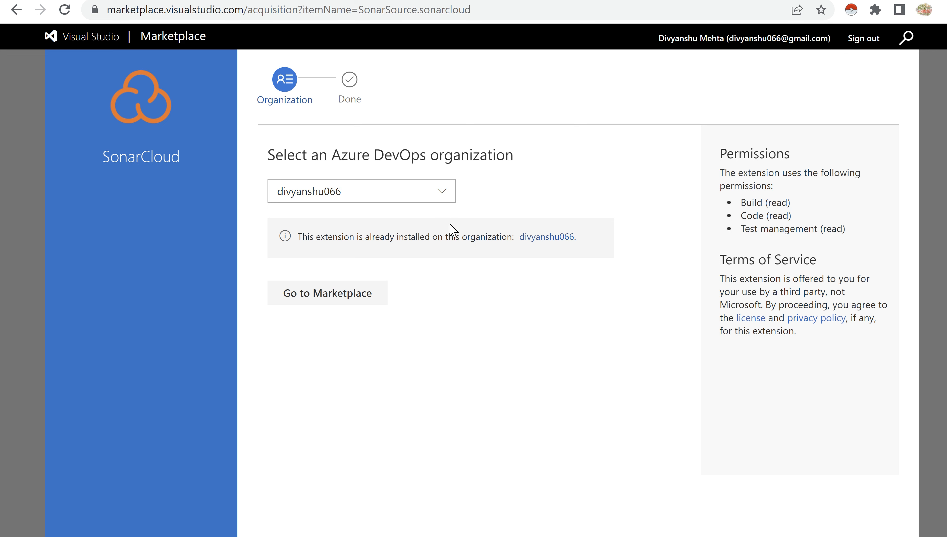
pyautogui.rightClick(466, 246)
pyautogui.click(387, 242)
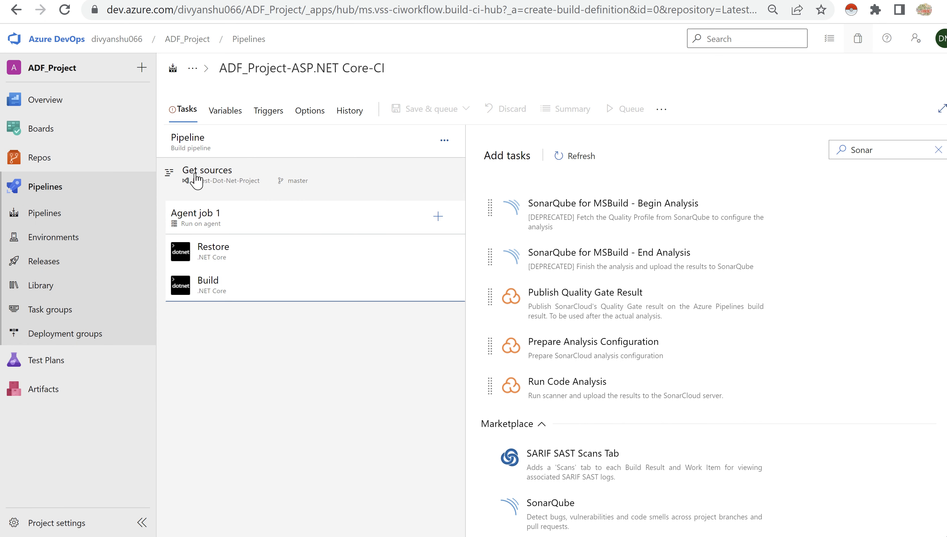
# Step: Add Publish Quality Gate Result, Prepare analysis and Run Code Analysis tasks, moving Prepare first and Run Code Analysis before Publish
pyautogui.moveTo(818, 300)
pyautogui.click(903, 303)
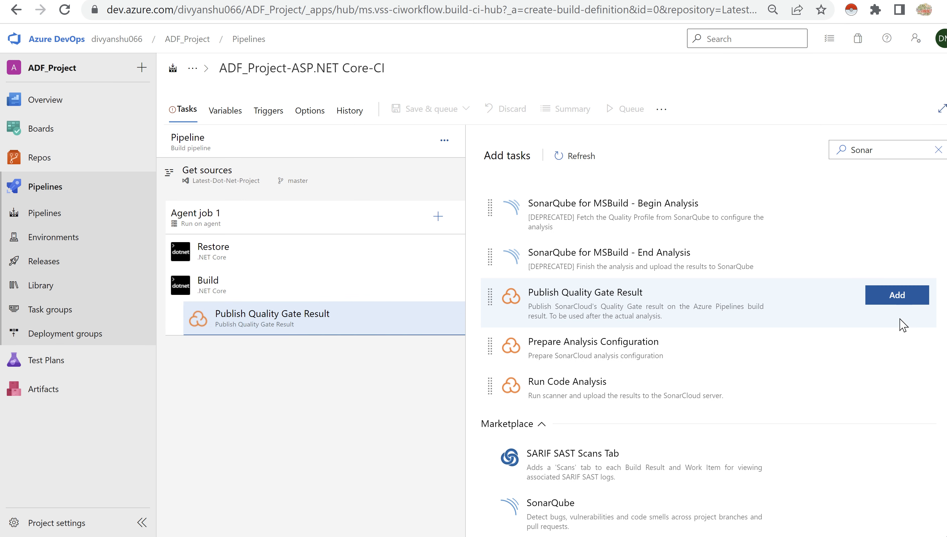
pyautogui.click(894, 353)
pyautogui.click(890, 392)
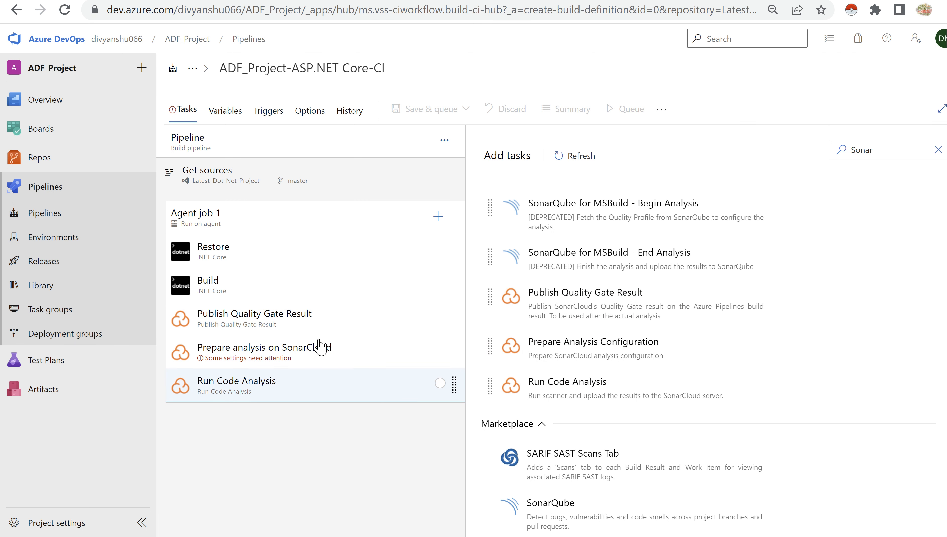
pyautogui.moveTo(293, 259); pyautogui.dragTo(291, 241)
pyautogui.moveTo(264, 388); pyautogui.dragTo(259, 333)
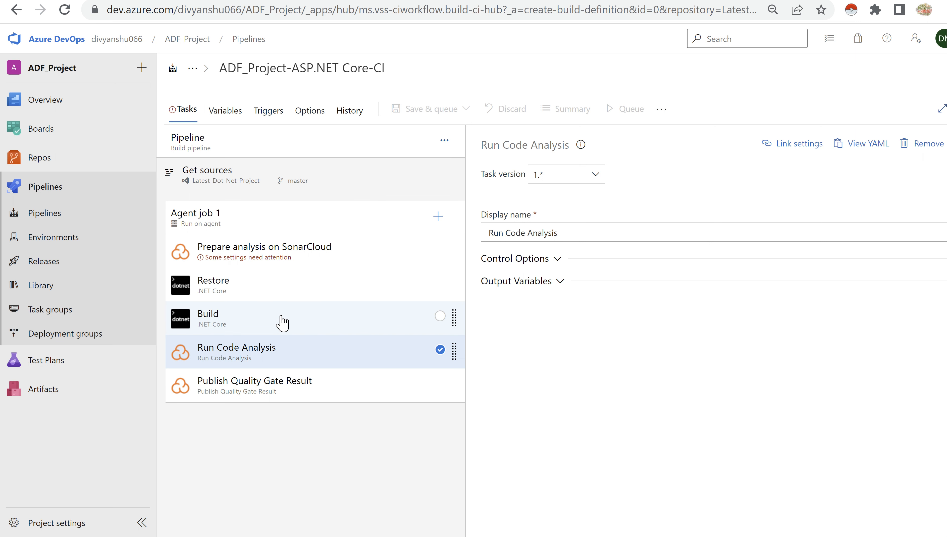
# Step: In Prepare analysis on SonarCloud, start a new SonarCloud service endpoint and focus its Token field
pyautogui.click(278, 261)
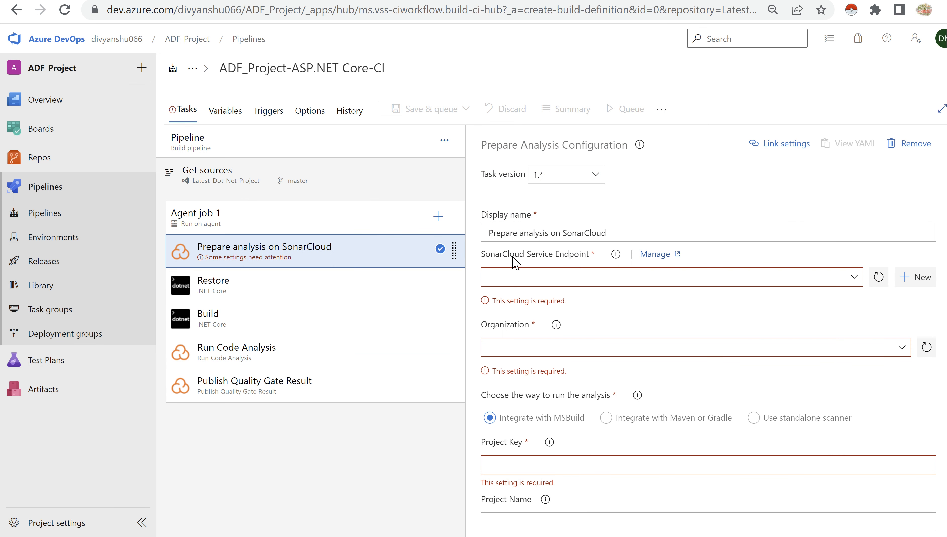
pyautogui.moveTo(500, 259); pyautogui.dragTo(587, 262)
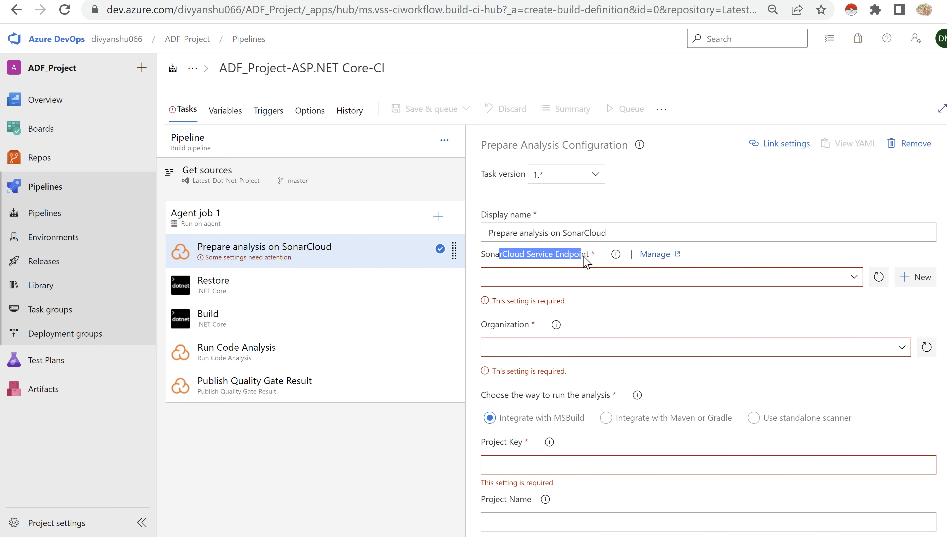
pyautogui.click(583, 257)
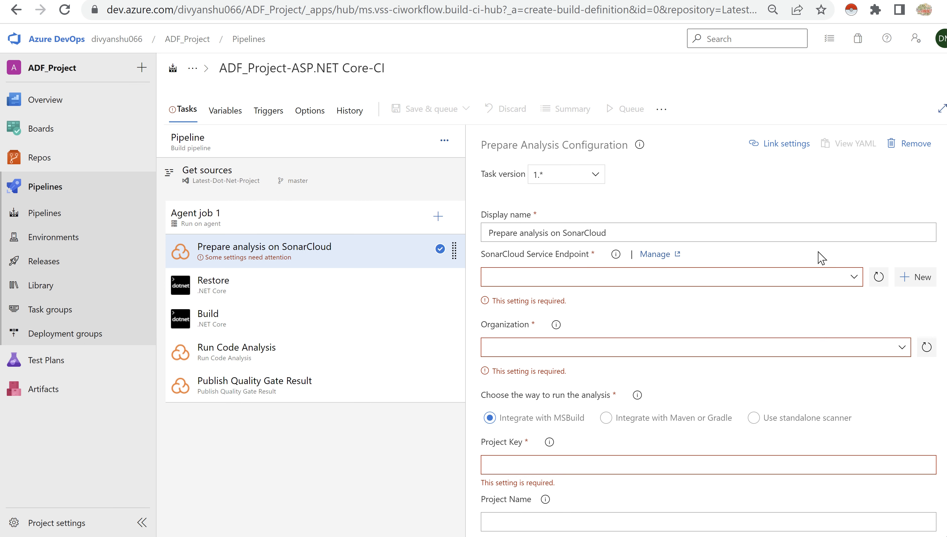
pyautogui.click(918, 288)
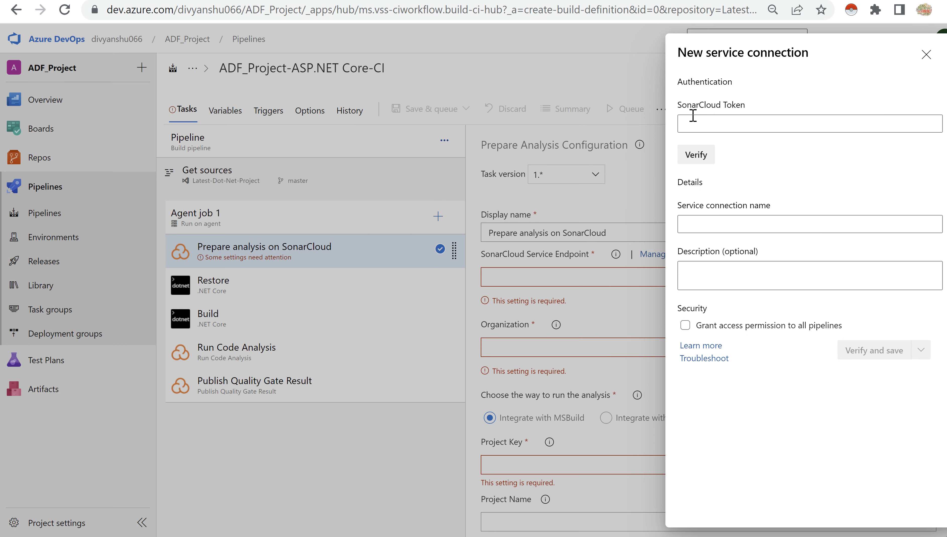
pyautogui.moveTo(688, 109); pyautogui.dragTo(757, 110)
pyautogui.click(752, 120)
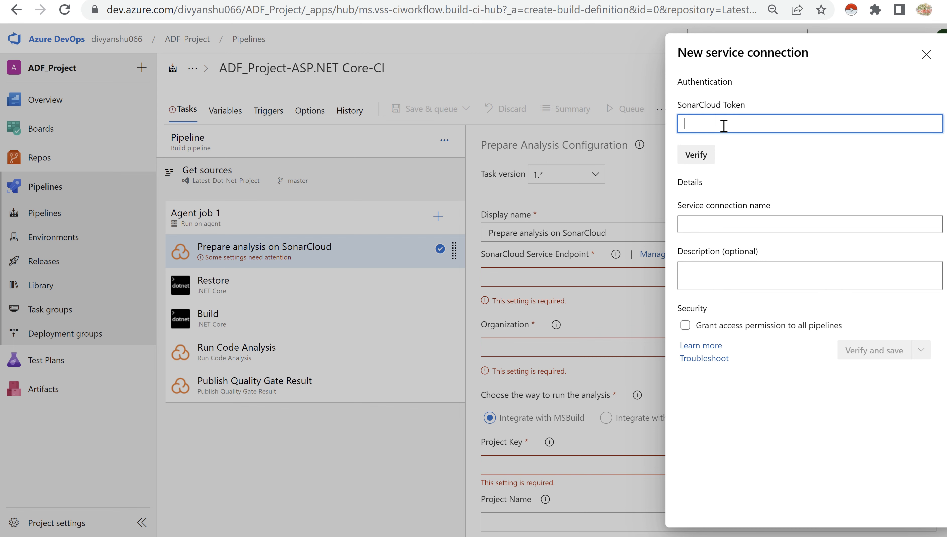
# Step: Generate the SonarCloud security token ADOToken and paste it into the connection's token field
pyautogui.click(586, 0)
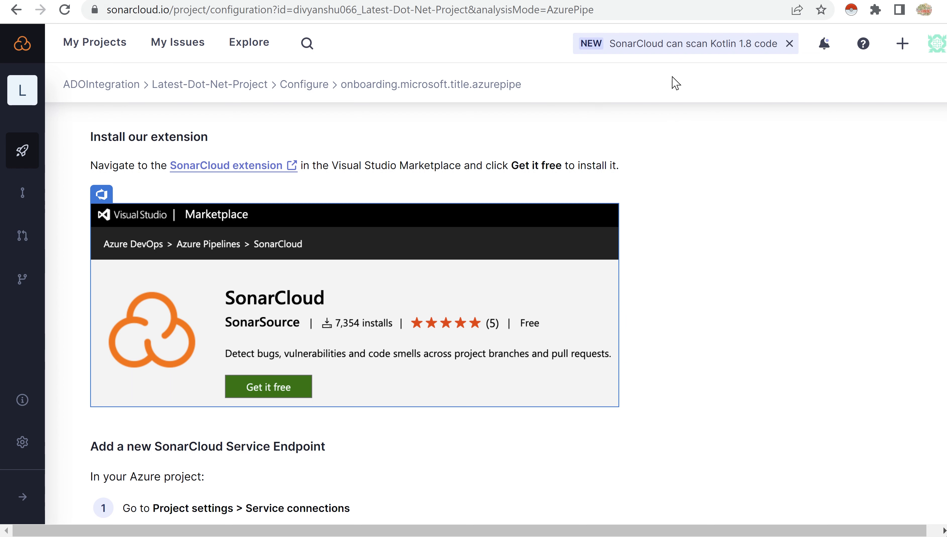
pyautogui.moveTo(945, 117); pyautogui.dragTo(936, 96)
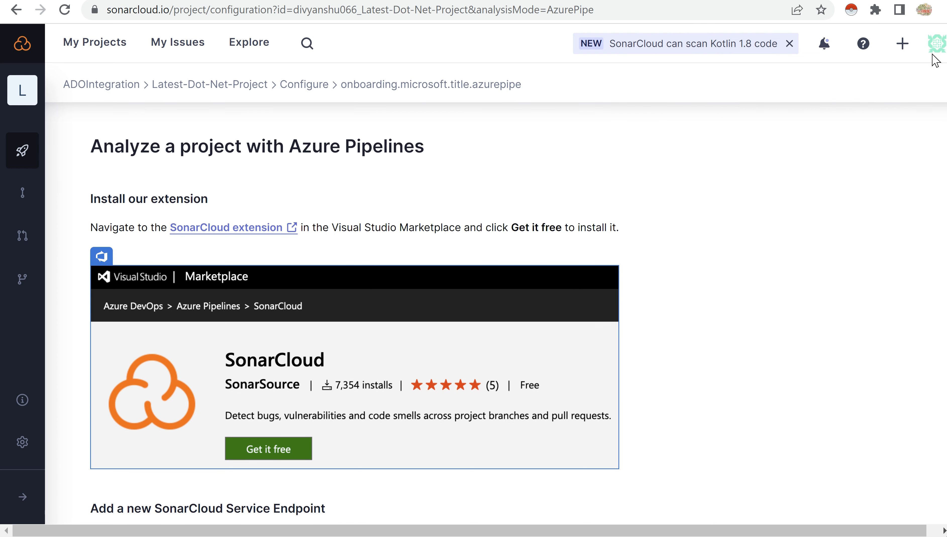
pyautogui.click(935, 47)
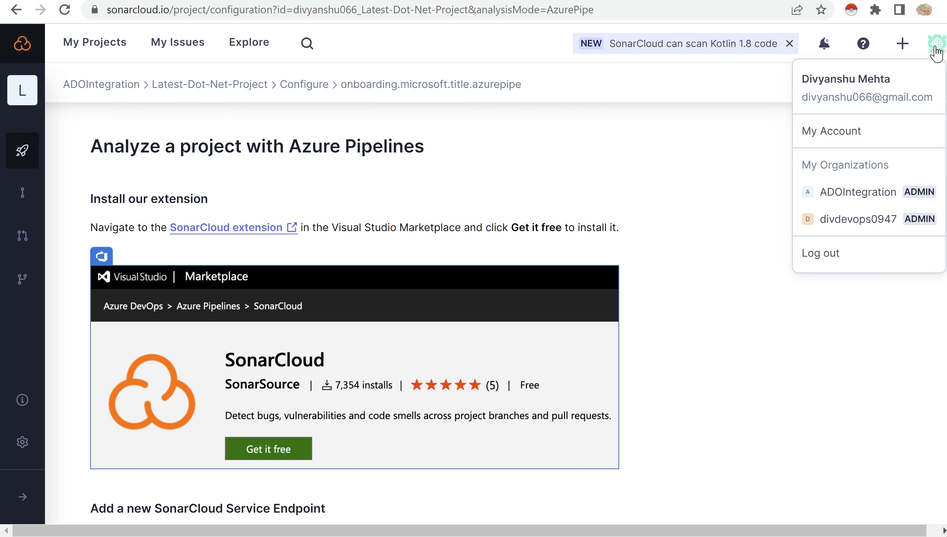
pyautogui.click(853, 136)
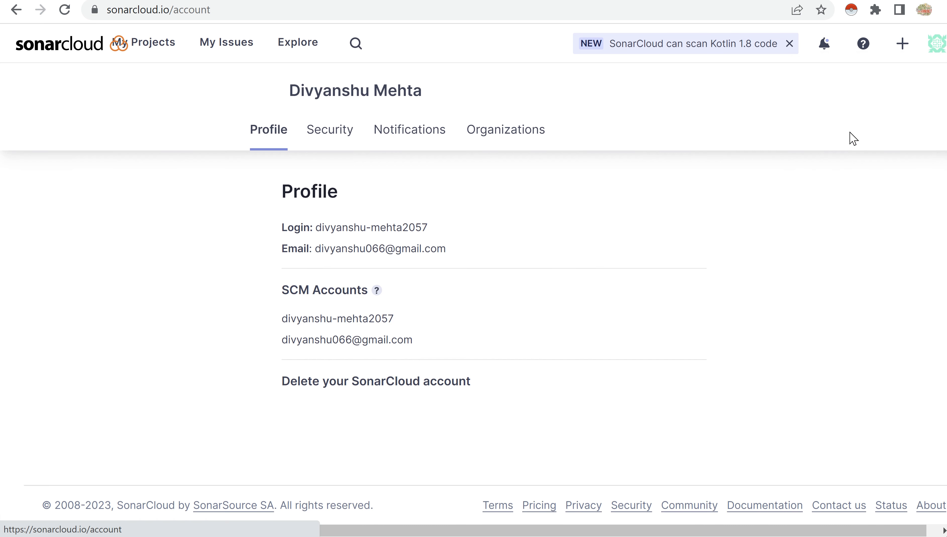
pyautogui.click(338, 132)
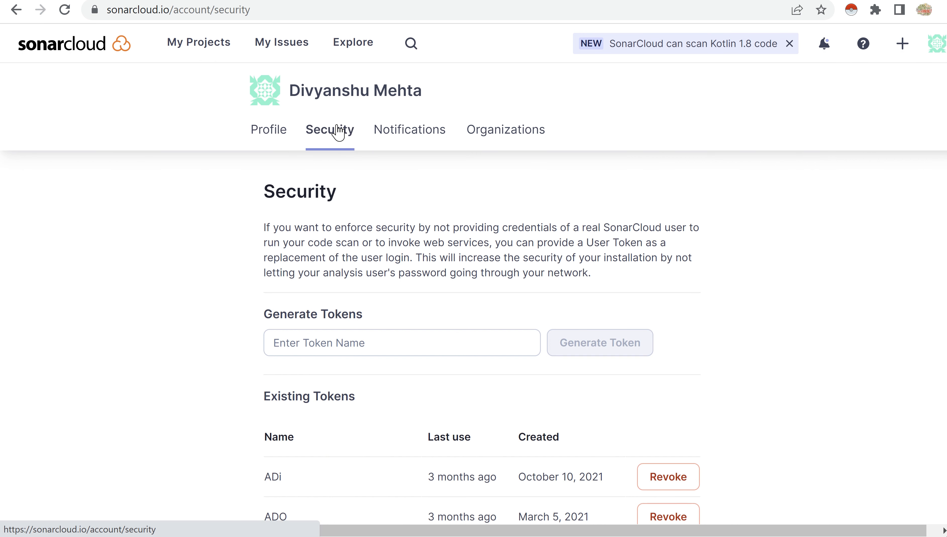
pyautogui.click(380, 343)
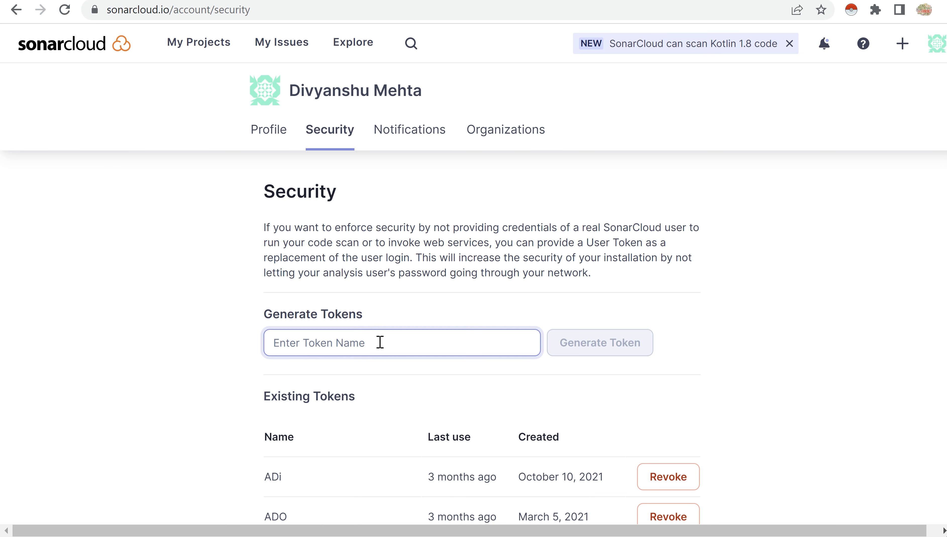
pyautogui.write('ADOToken')
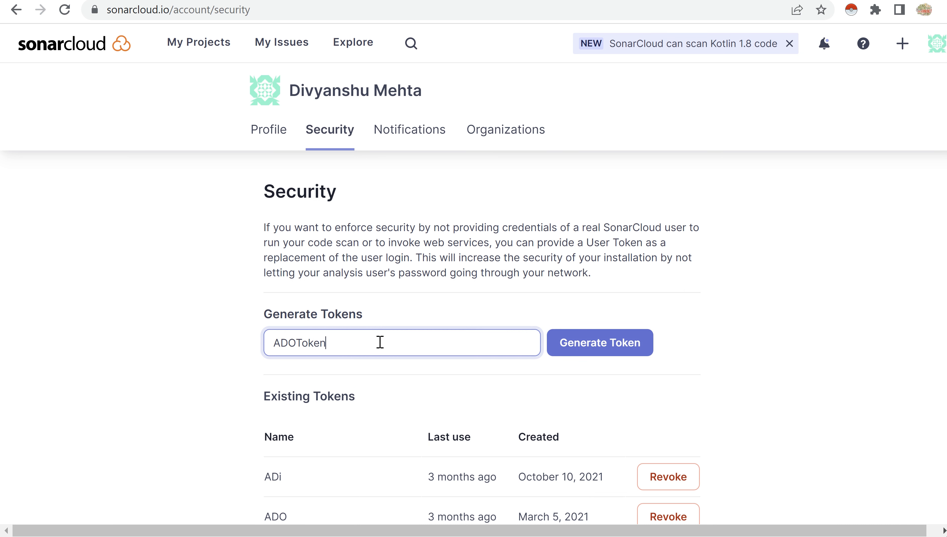
pyautogui.click(587, 348)
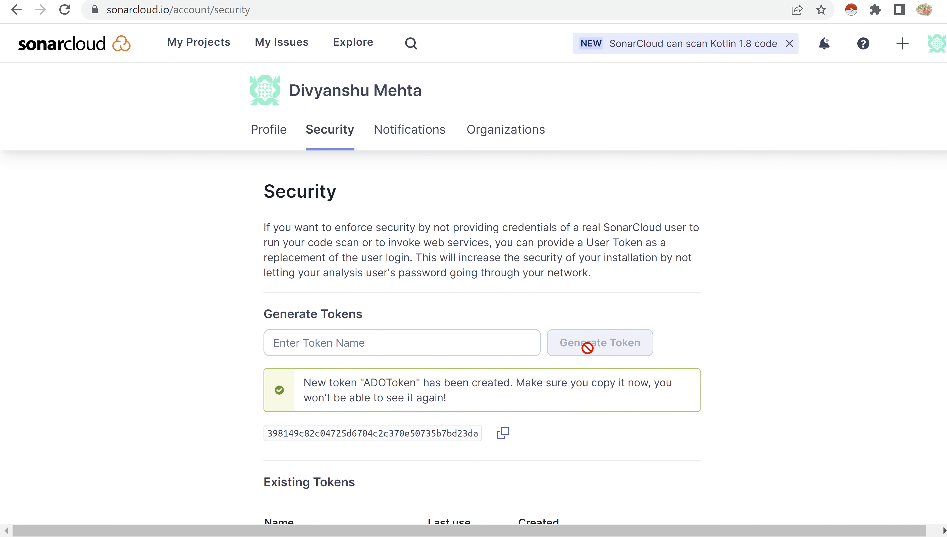
pyautogui.click(503, 433)
pyautogui.click(489, 0)
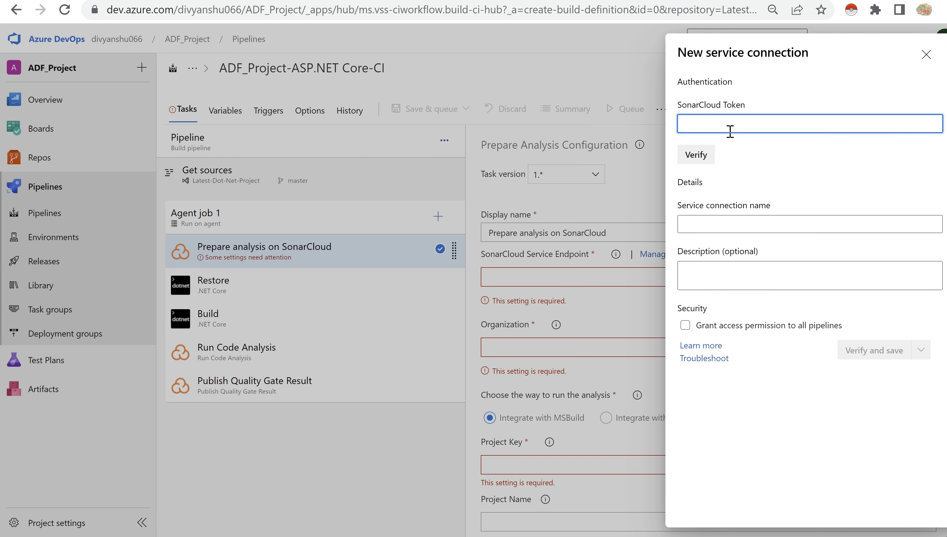
pyautogui.hotkey('ctrl', 'v')
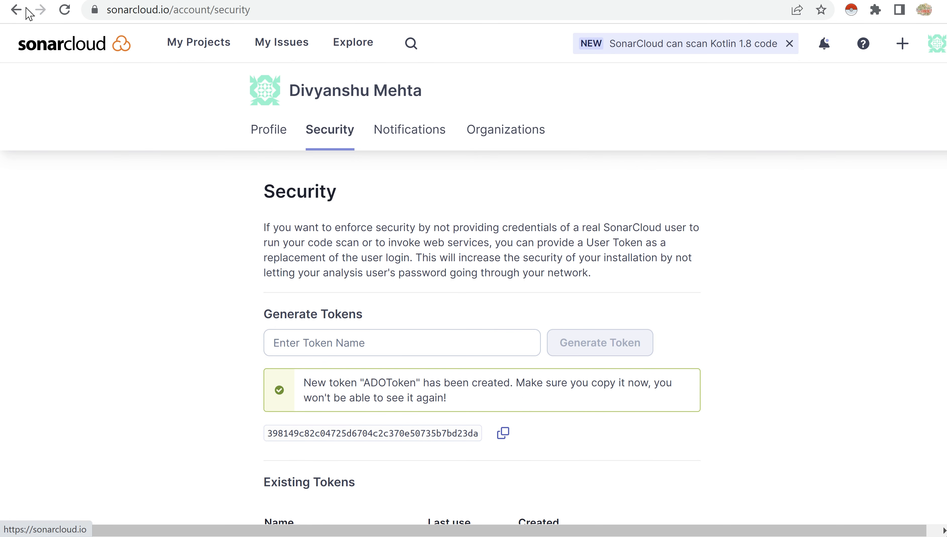
# Step: Copy the token from SonarCloud's Azure Pipelines setup page and replace the field's token with it
pyautogui.click(13, 10)
pyautogui.click(13, 10)
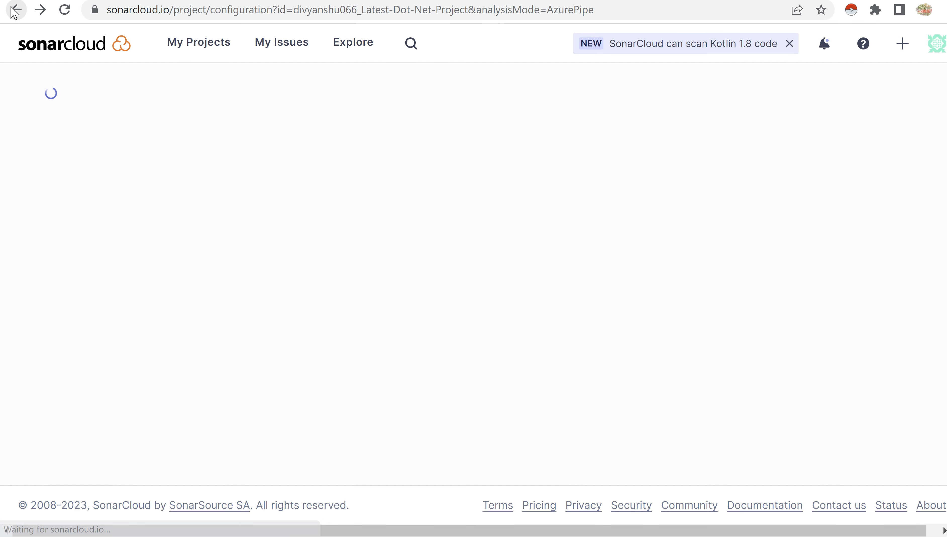
pyautogui.click(13, 11)
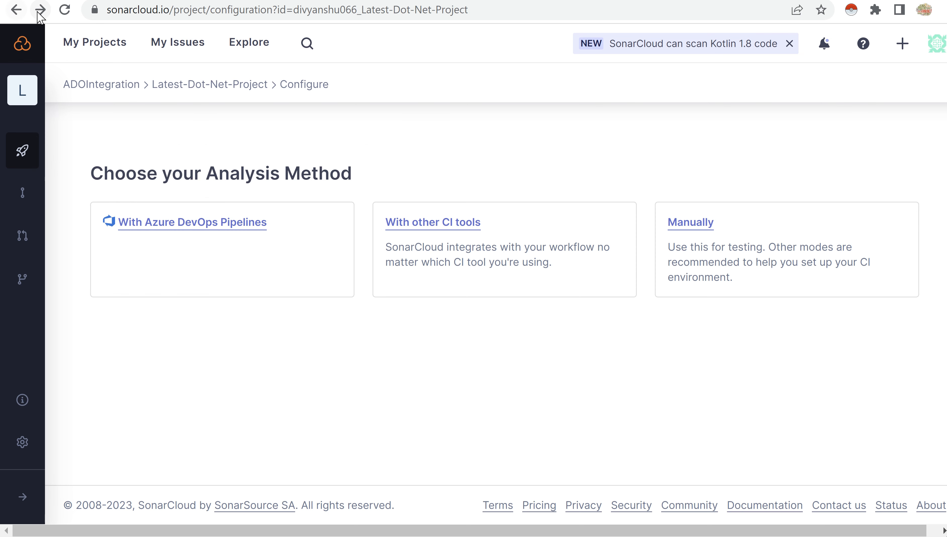
pyautogui.click(40, 10)
pyautogui.scroll(-8, 424, 319)
pyautogui.scroll(2, 425, 319)
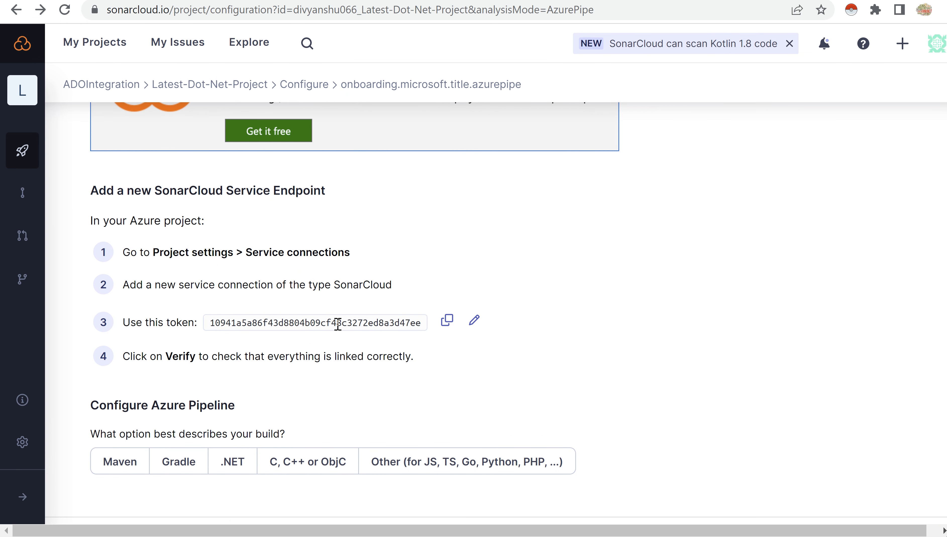
pyautogui.moveTo(210, 323); pyautogui.dragTo(410, 331)
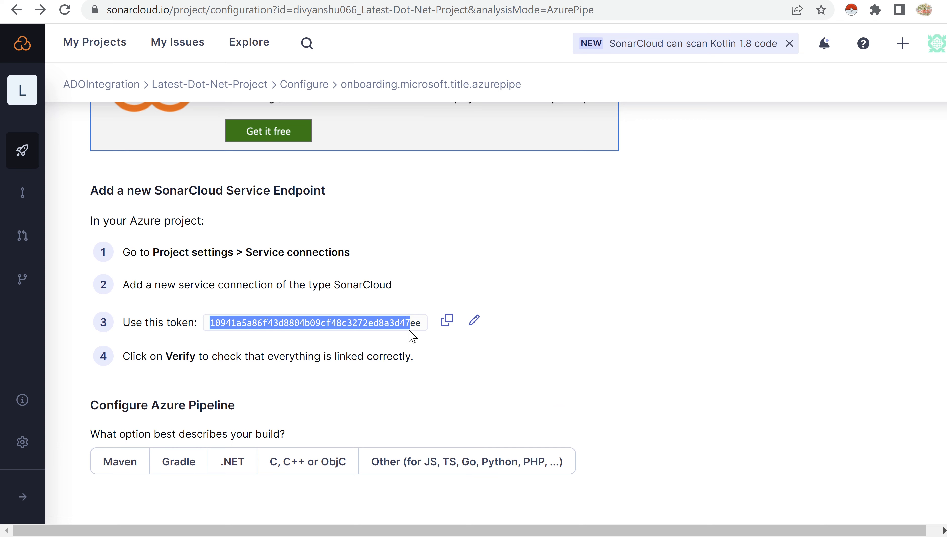
pyautogui.click(409, 330)
pyautogui.click(447, 320)
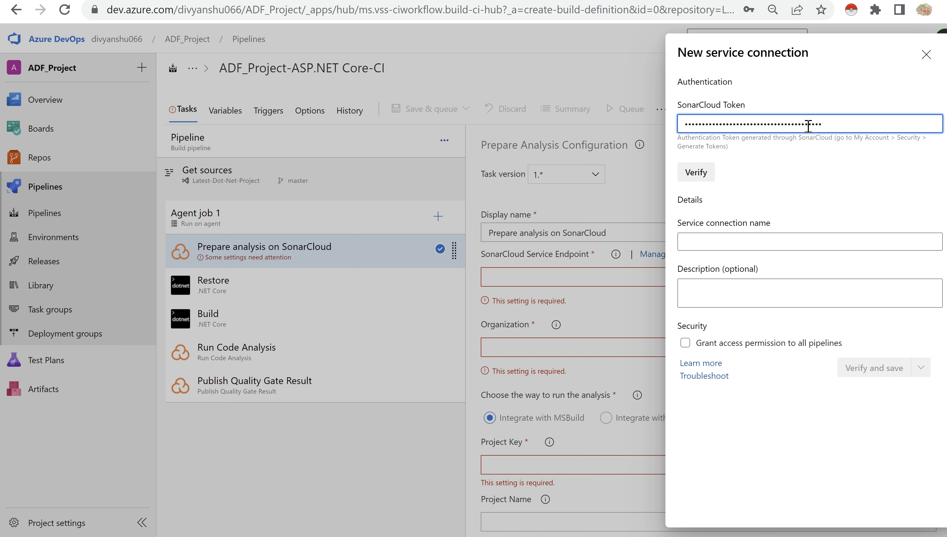
pyautogui.hotkey('ctrl', 'a')
pyautogui.hotkey('ctrl', 'v')
# Step: Verify the token, name the connection ADOSonarIntegration, grant all pipelines access, and save
pyautogui.click(696, 174)
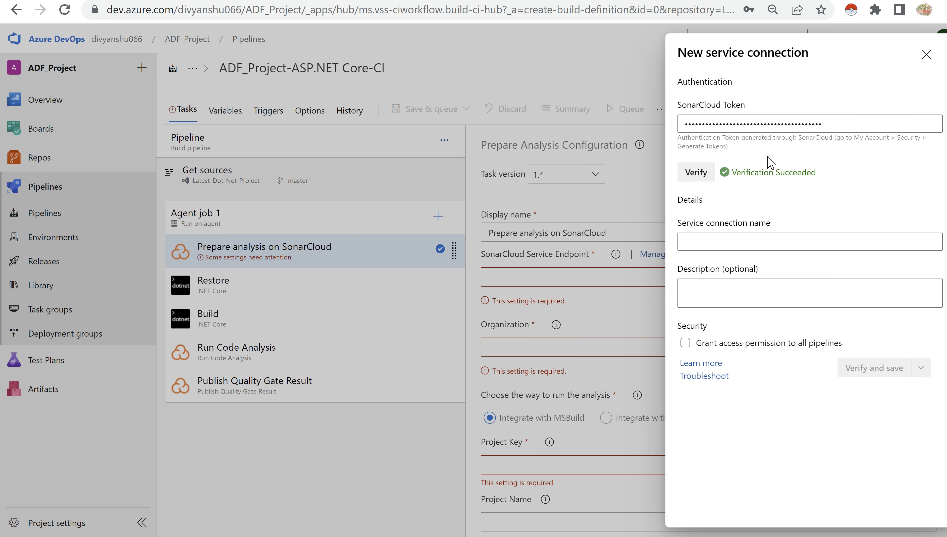
pyautogui.click(746, 242)
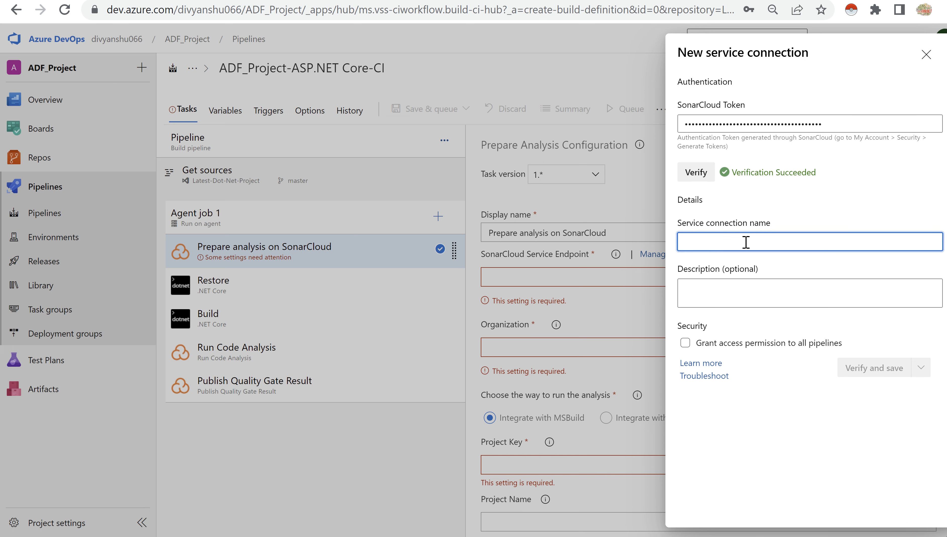
pyautogui.write('ADOSonarIntegration')
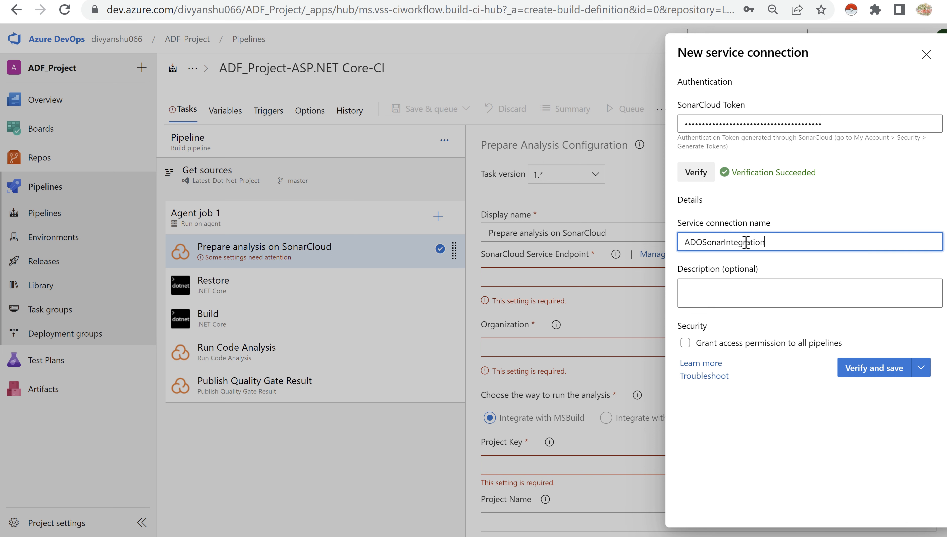
pyautogui.click(685, 343)
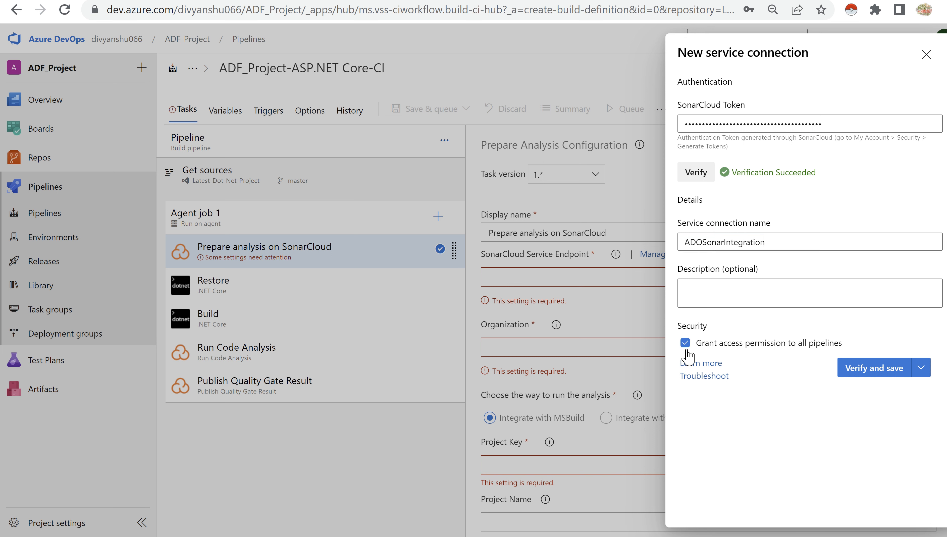
pyautogui.click(868, 374)
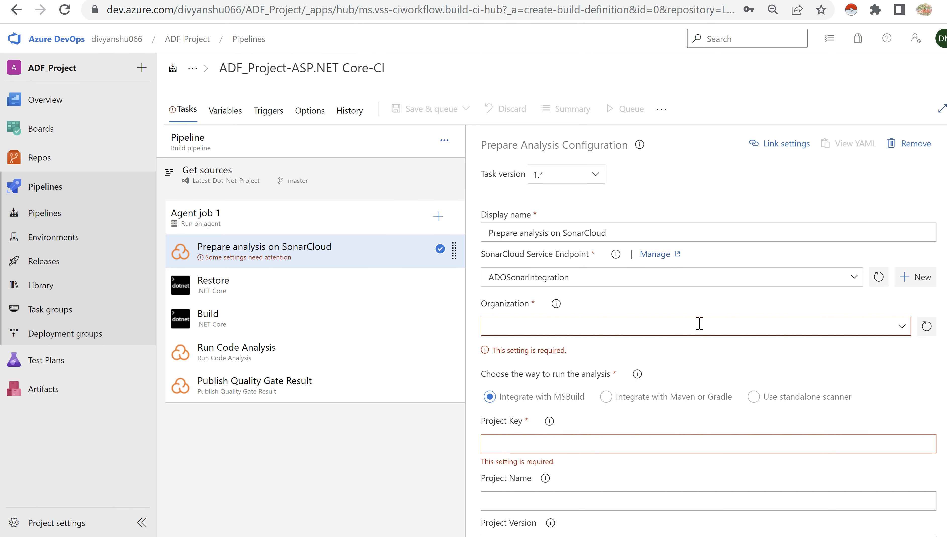
# Step: Set the Prepare analysis task's SonarCloud organization to ADOIntegration
pyautogui.click(900, 328)
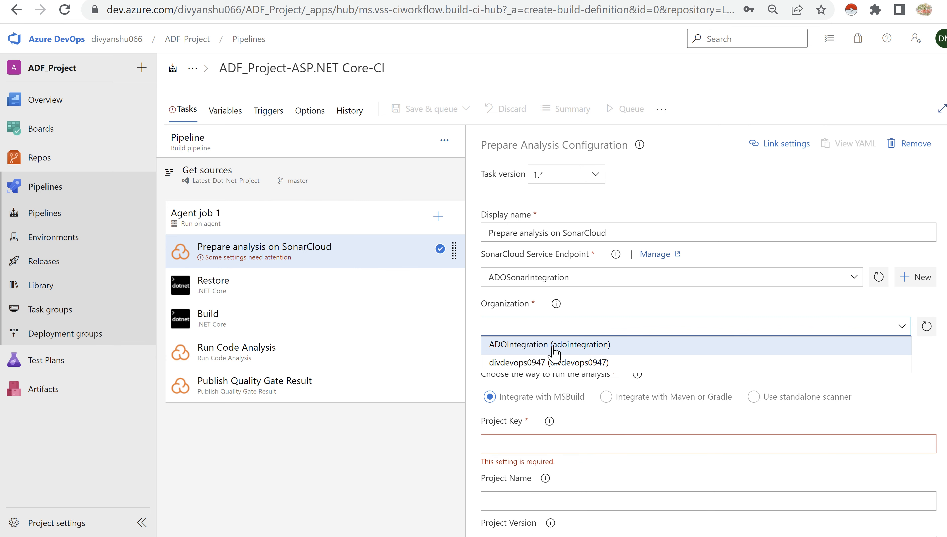
pyautogui.hotkey('ctrl', 'Tab')
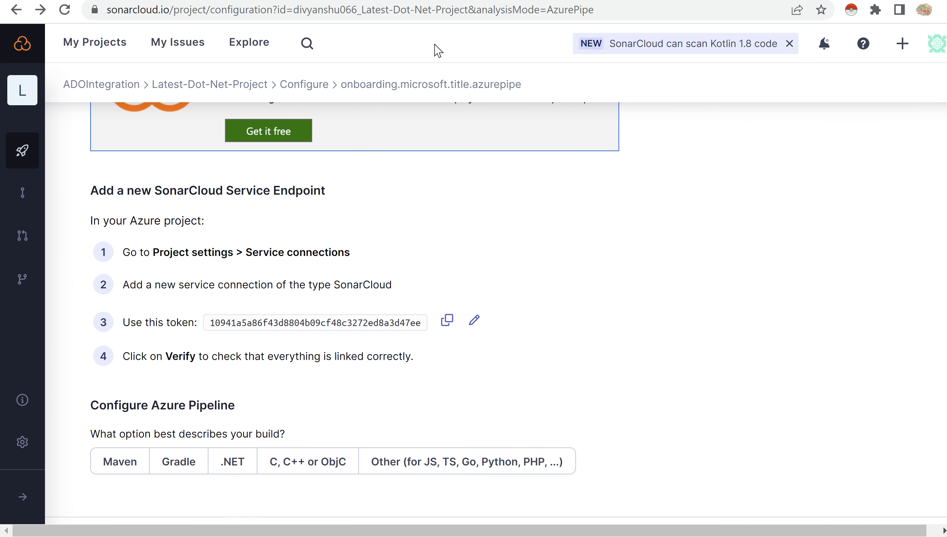
pyautogui.scroll(8, 932, 131)
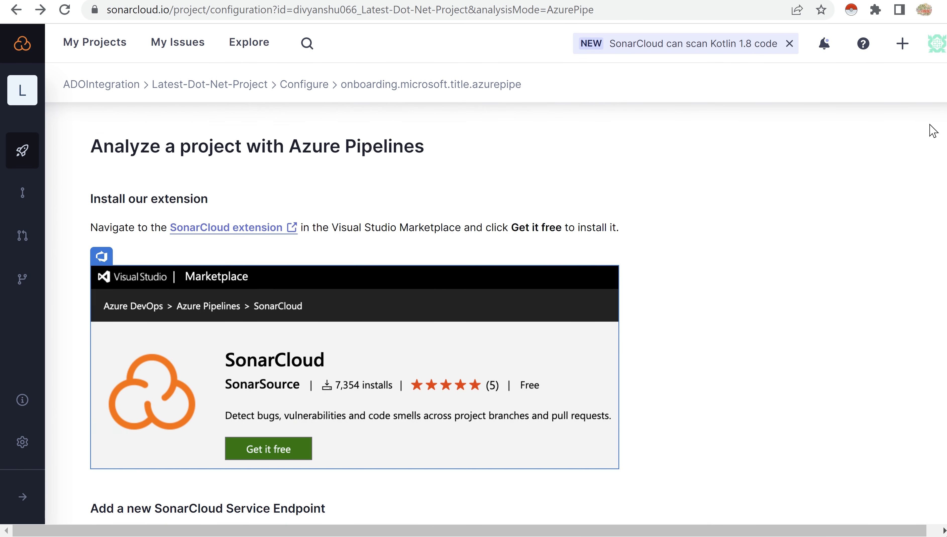
pyautogui.scroll(-7, 936, 150)
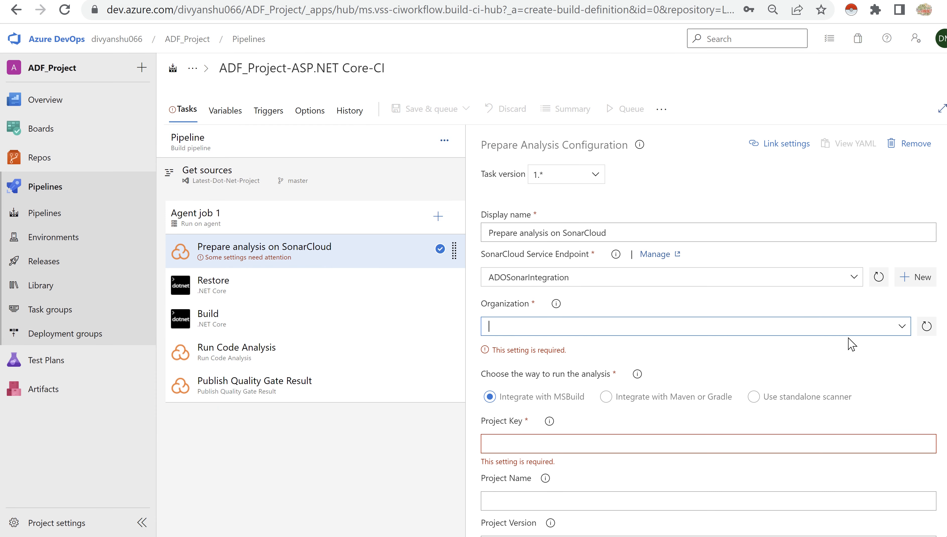
pyautogui.click(902, 326)
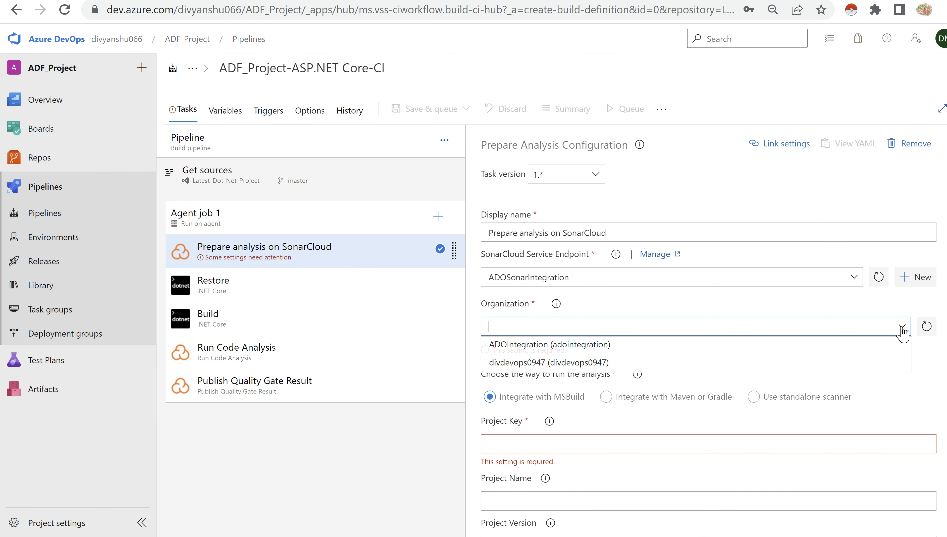
pyautogui.click(588, 353)
pyautogui.scroll(-3, 575, 333)
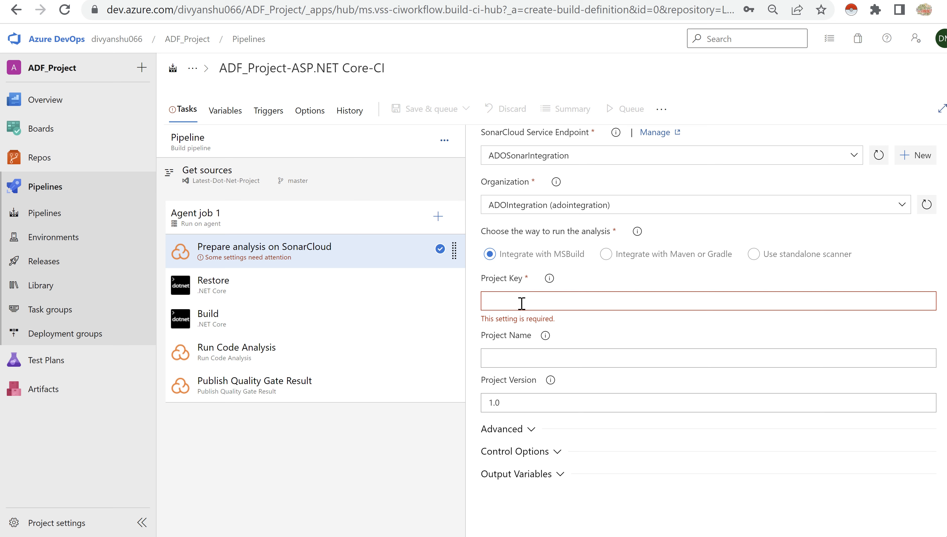
pyautogui.click(470, 0)
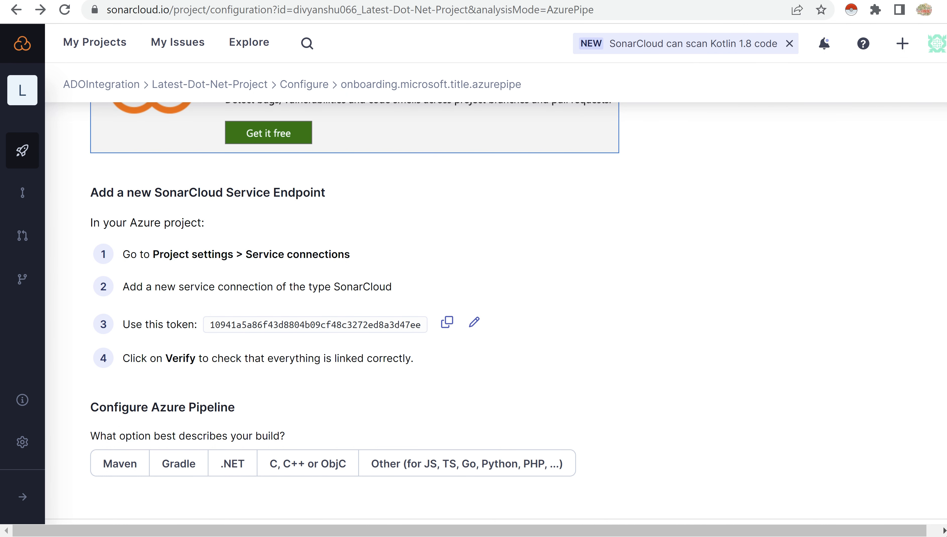
# Step: Choose .NET in SonarCloud's Azure Pipelines setup and copy the Project Key
pyautogui.scroll(-3, 251, 355)
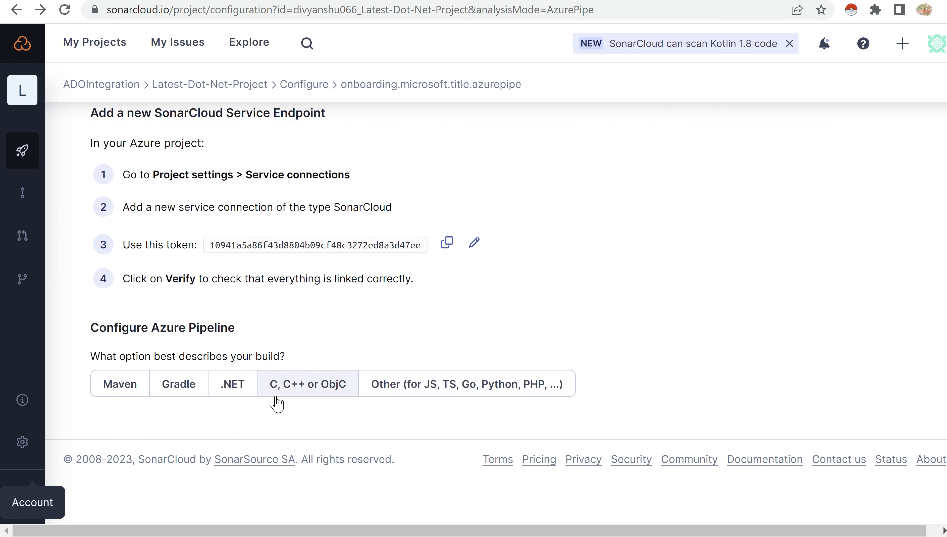
pyautogui.click(235, 384)
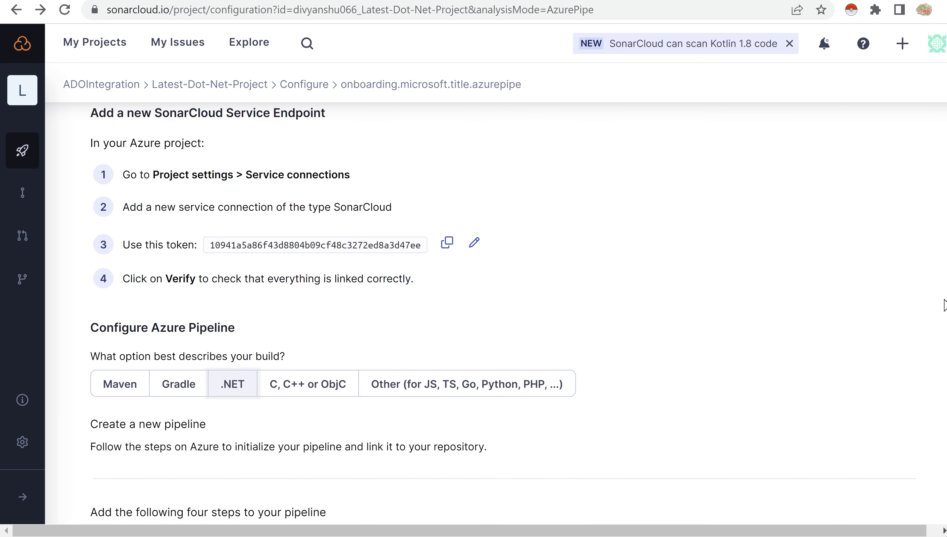
pyautogui.scroll(-10, 351, 194)
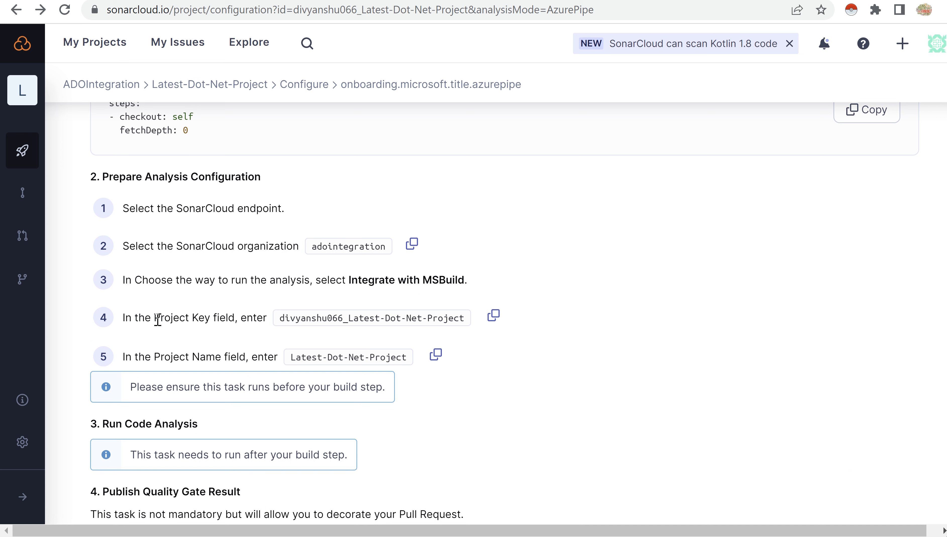
pyautogui.moveTo(155, 318); pyautogui.dragTo(220, 320)
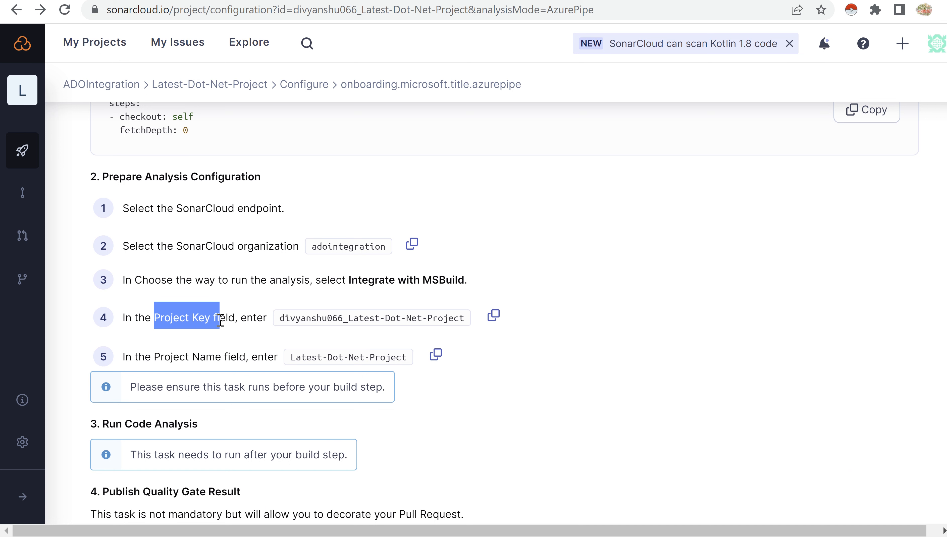
pyautogui.click(494, 318)
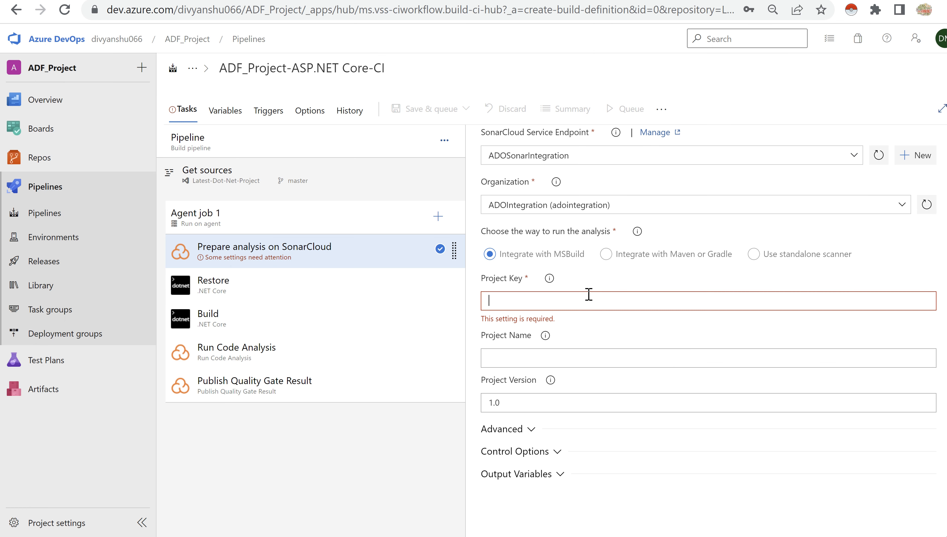
# Step: Paste the SonarCloud project key and the project name Latest-Dot-Net-Project into the Prepare analysis task
pyautogui.click(588, 295)
pyautogui.hotkey('ctrl', 'v')
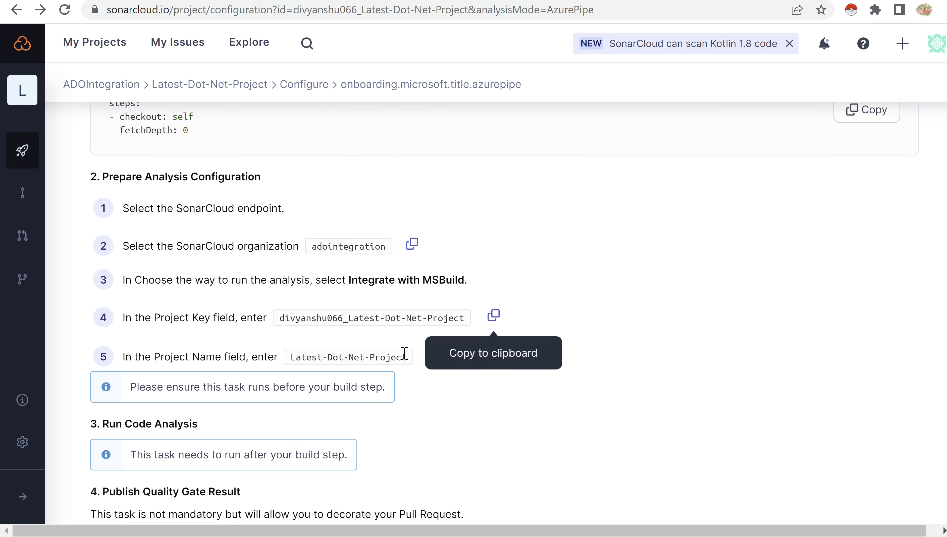
pyautogui.moveTo(408, 357); pyautogui.dragTo(285, 364)
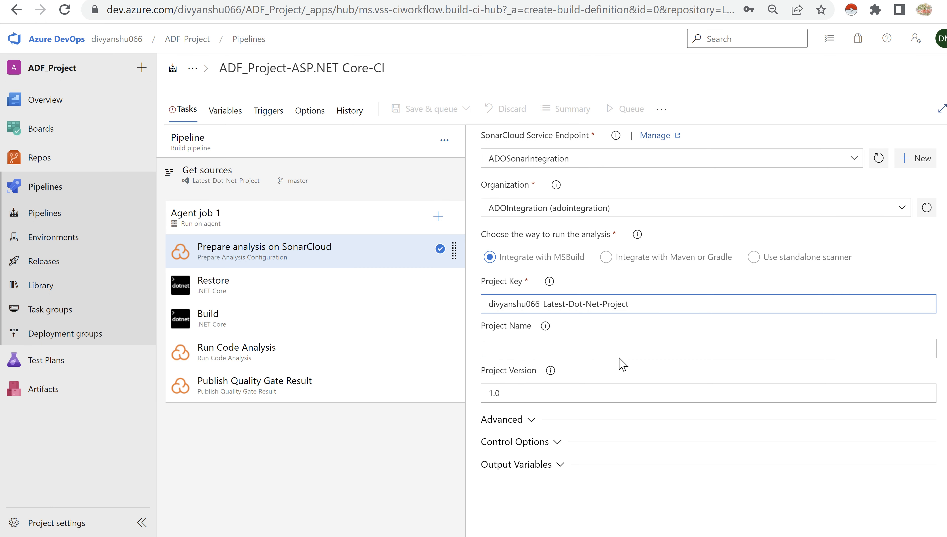
pyautogui.click(609, 347)
pyautogui.hotkey('ctrl', 'v')
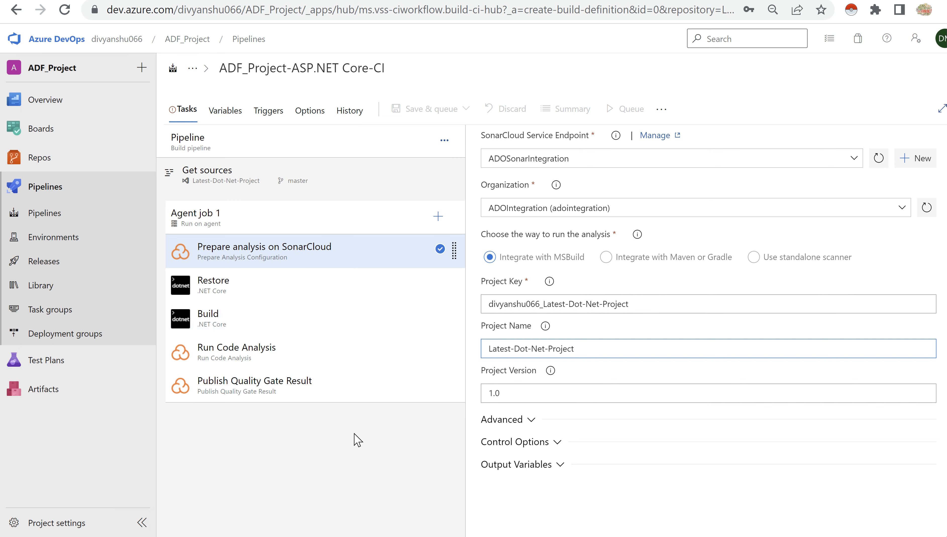
pyautogui.scroll(3, 709, 330)
pyautogui.scroll(-3, 709, 330)
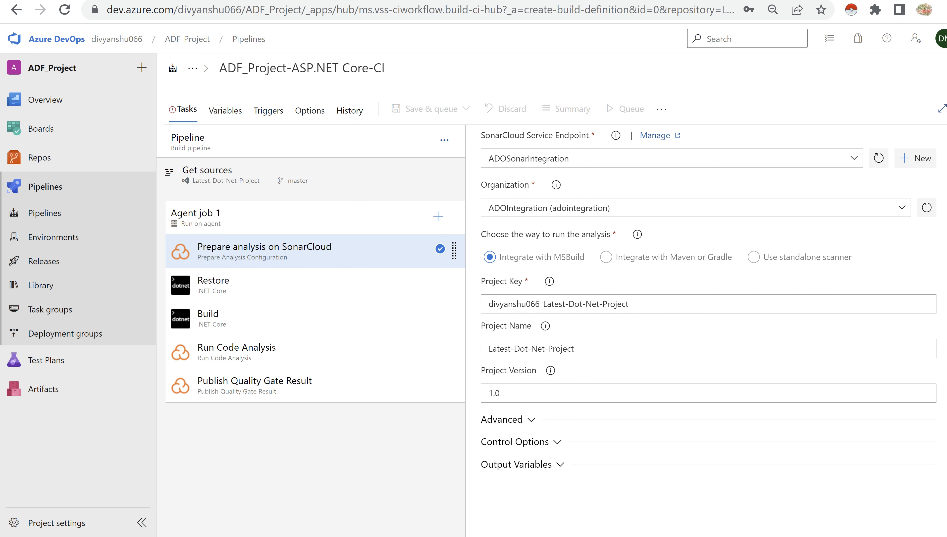
pyautogui.scroll(3, 936, 222)
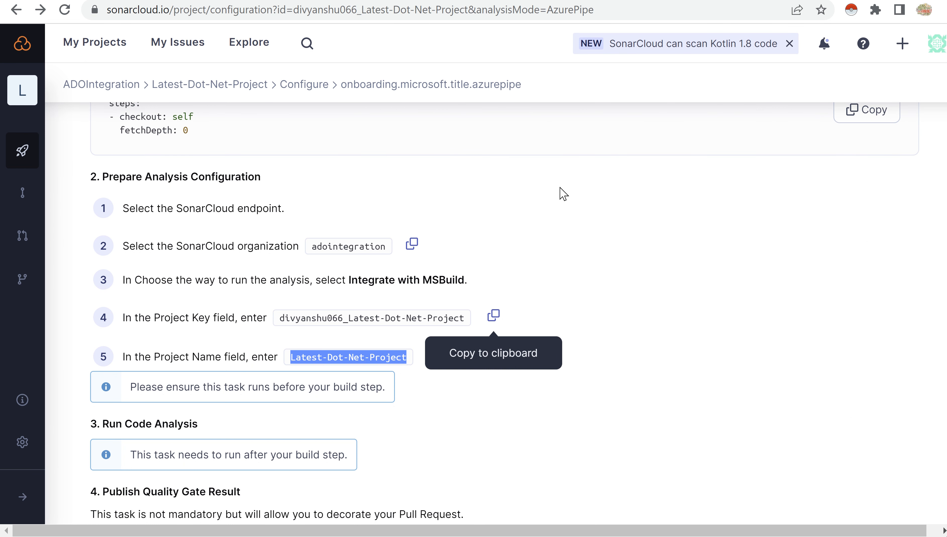
pyautogui.scroll(18, 909, 194)
pyautogui.scroll(-15, 909, 193)
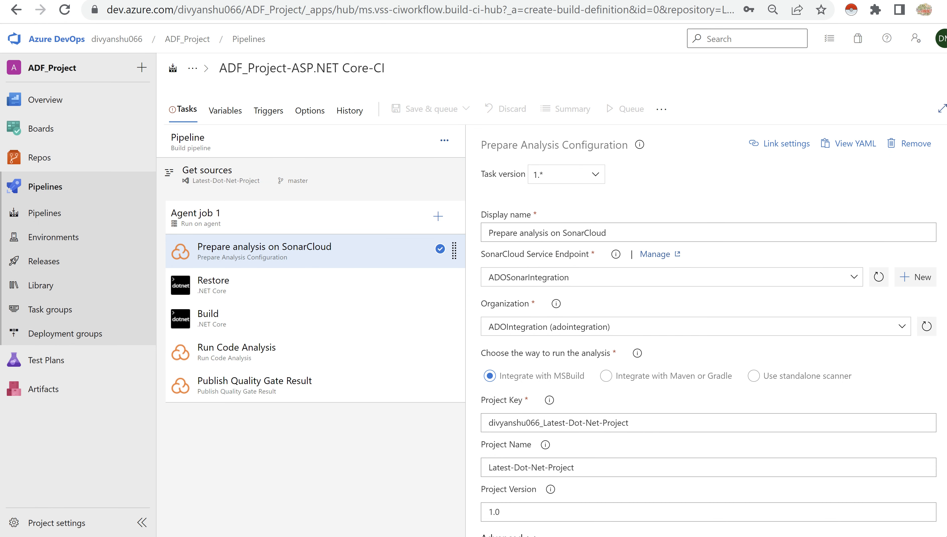
pyautogui.scroll(-3, 939, 100)
pyautogui.scroll(3, 939, 148)
# Step: Add an Ant task after Build, then remove the mistakenly added Ant task
pyautogui.click(317, 300)
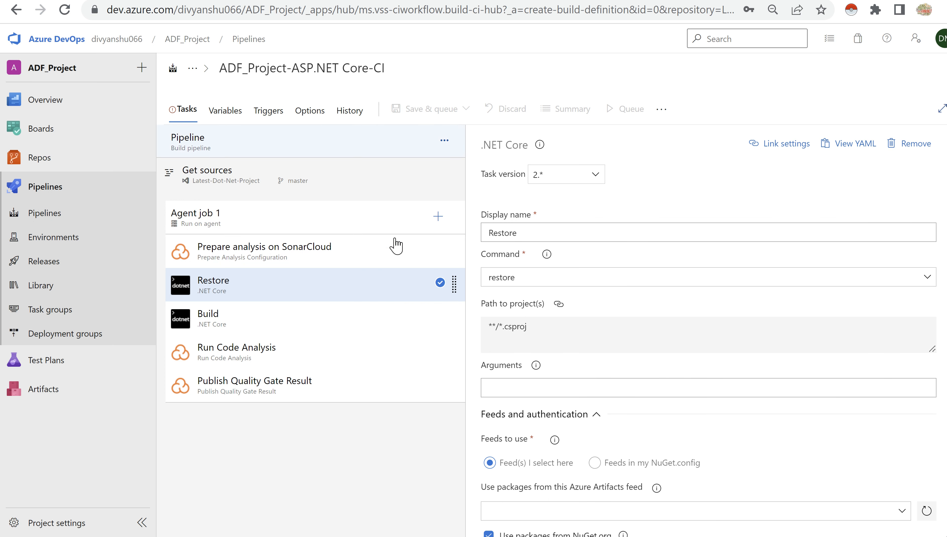
pyautogui.click(377, 330)
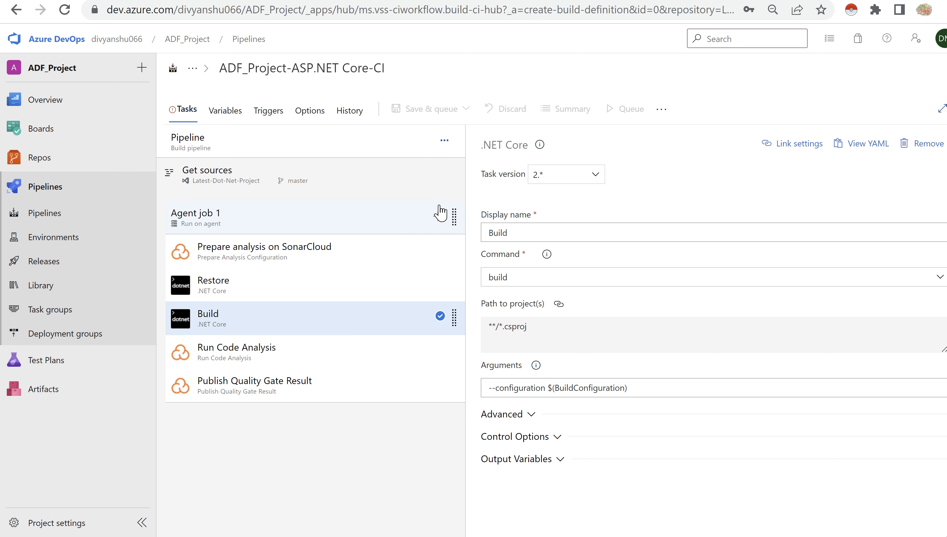
pyautogui.click(437, 216)
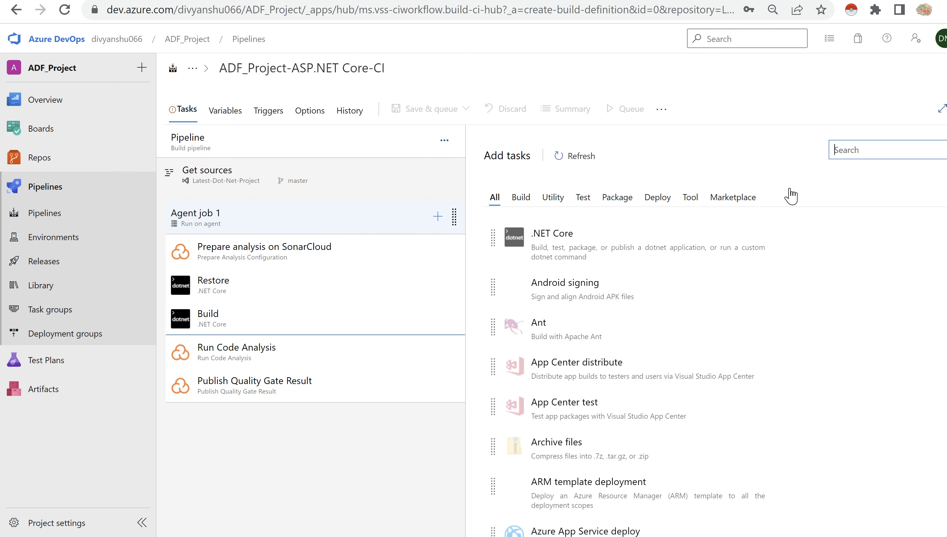
pyautogui.click(887, 327)
pyautogui.click(359, 334)
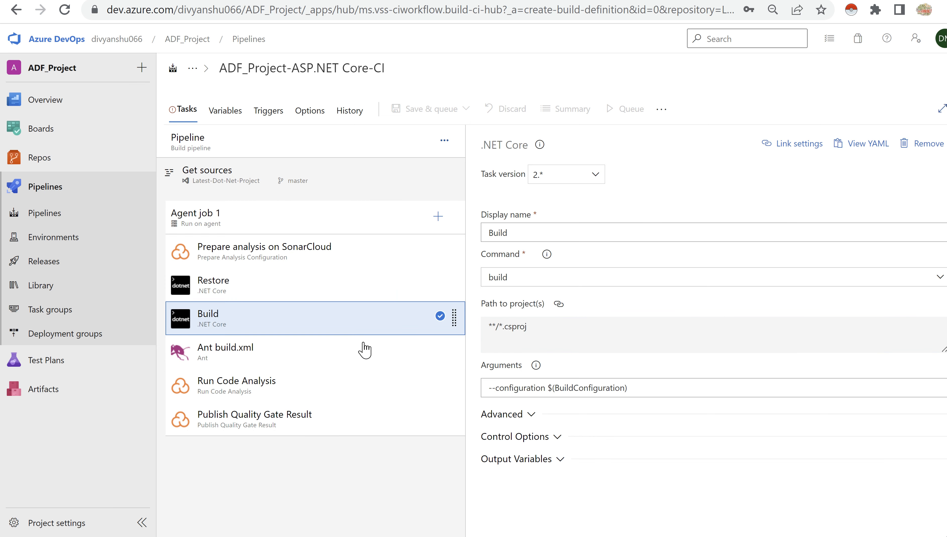
pyautogui.click(363, 347)
pyautogui.rightClick(366, 352)
pyautogui.click(360, 410)
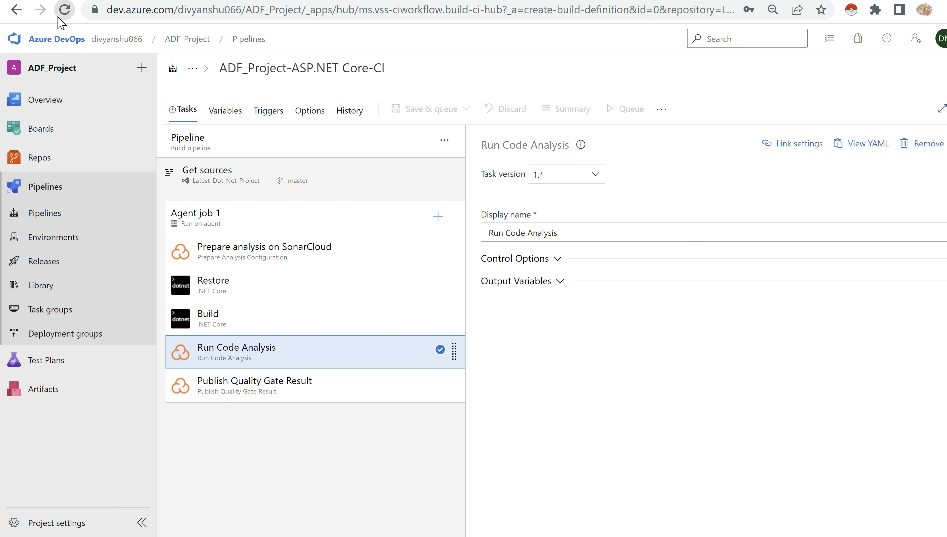
# Step: Reload the pipeline editor, cancelling the first unsaved-changes prompt and retrying
pyautogui.click(65, 9)
pyautogui.click(636, 99)
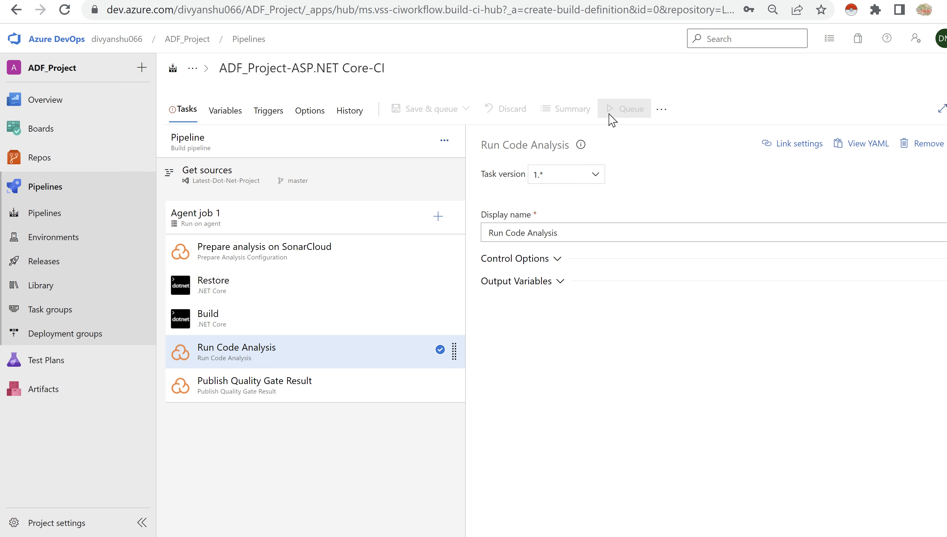
pyautogui.click(64, 10)
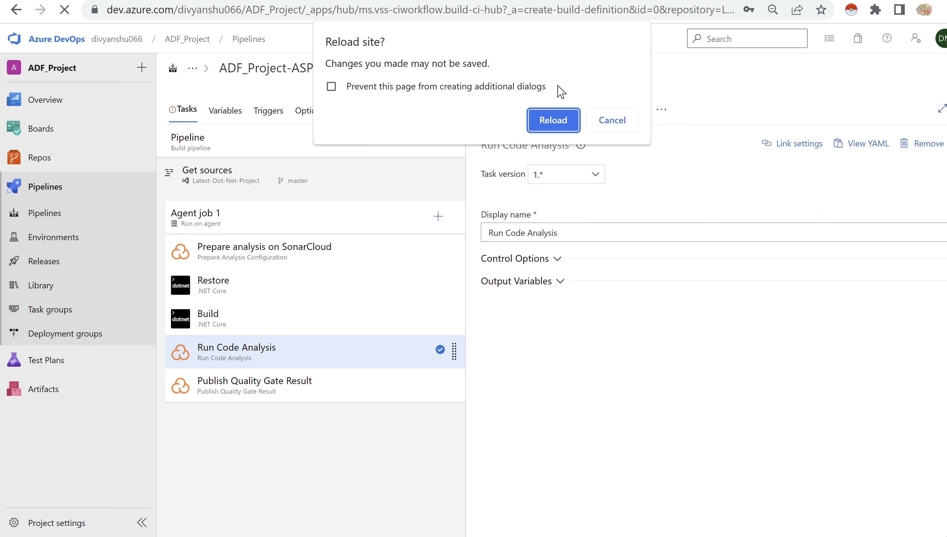
# Step: Confirm the reload, discarding changes, and set the pipeline's agent specification to windows-2019
pyautogui.click(553, 126)
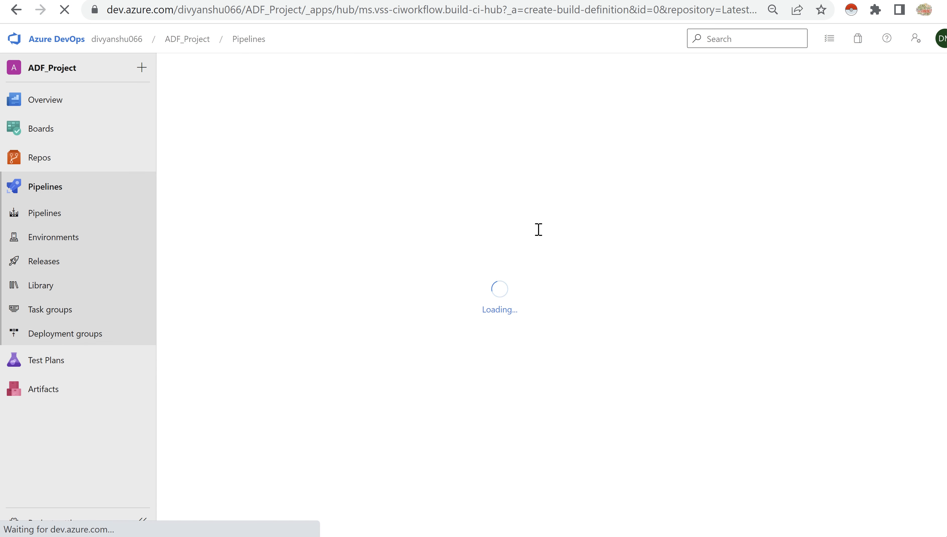
pyautogui.click(313, 365)
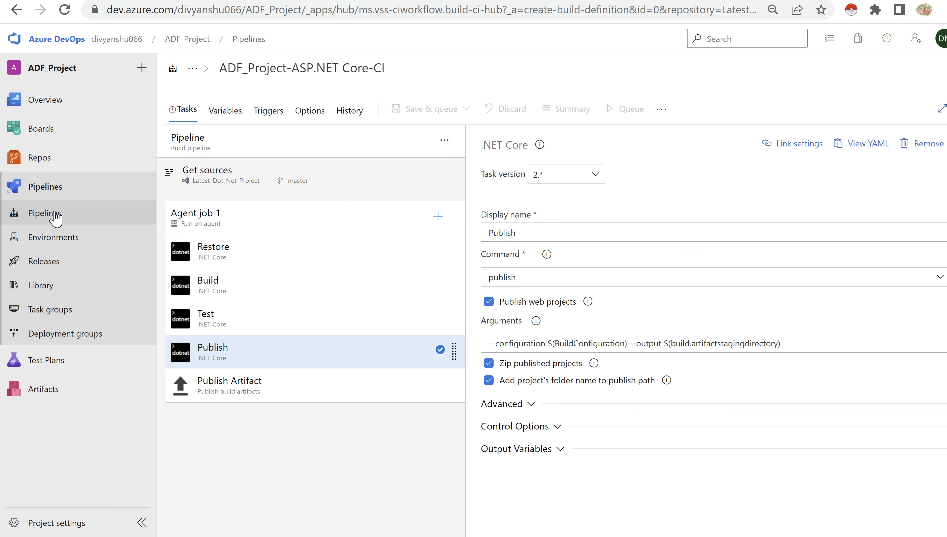
pyautogui.click(333, 180)
pyautogui.click(319, 146)
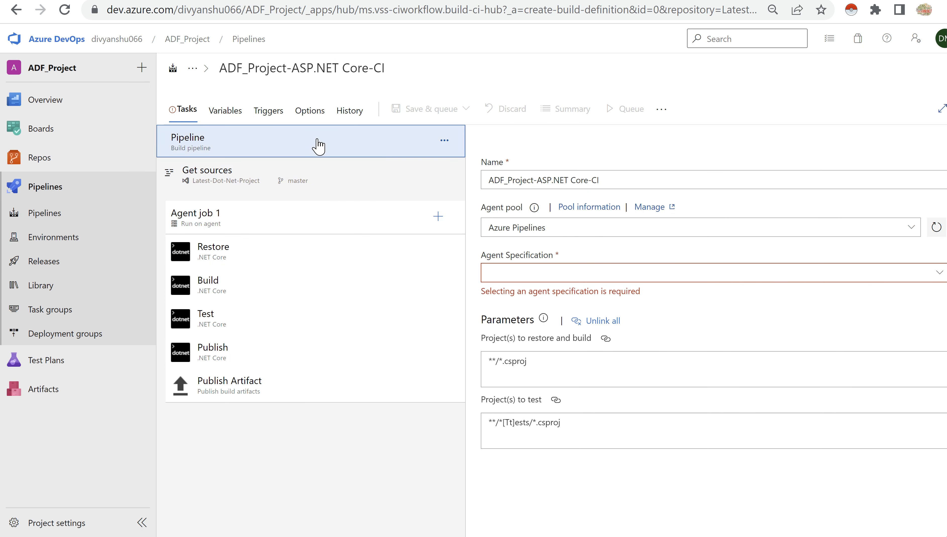
pyautogui.click(940, 273)
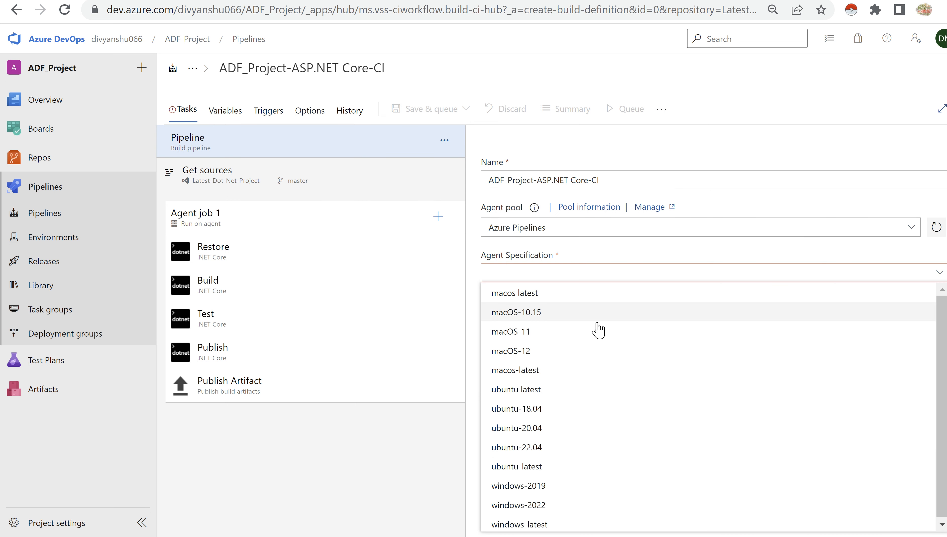
pyautogui.click(554, 488)
# Step: Remove the Test, Publish and Publish Artifact tasks, leaving only Restore and Build
pyautogui.click(391, 384)
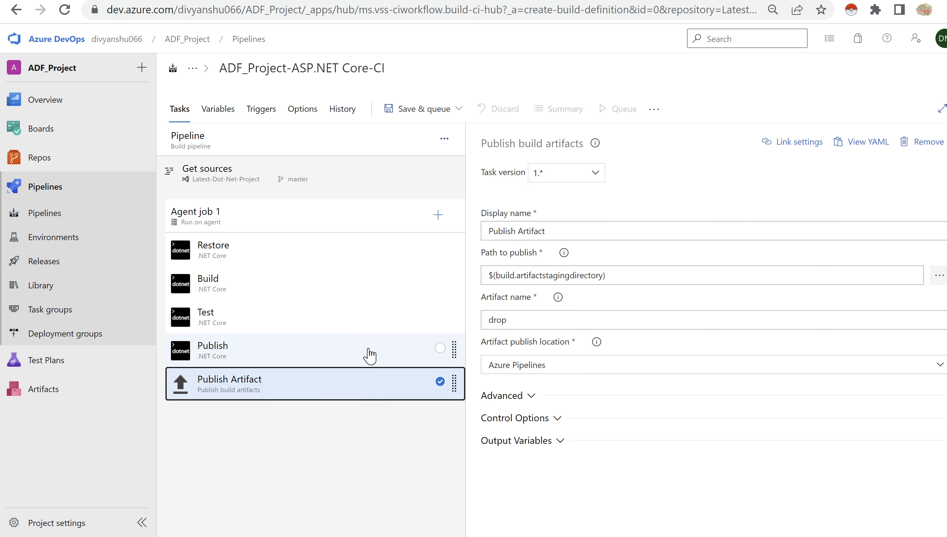
pyautogui.rightClick(371, 355)
pyautogui.click(271, 380)
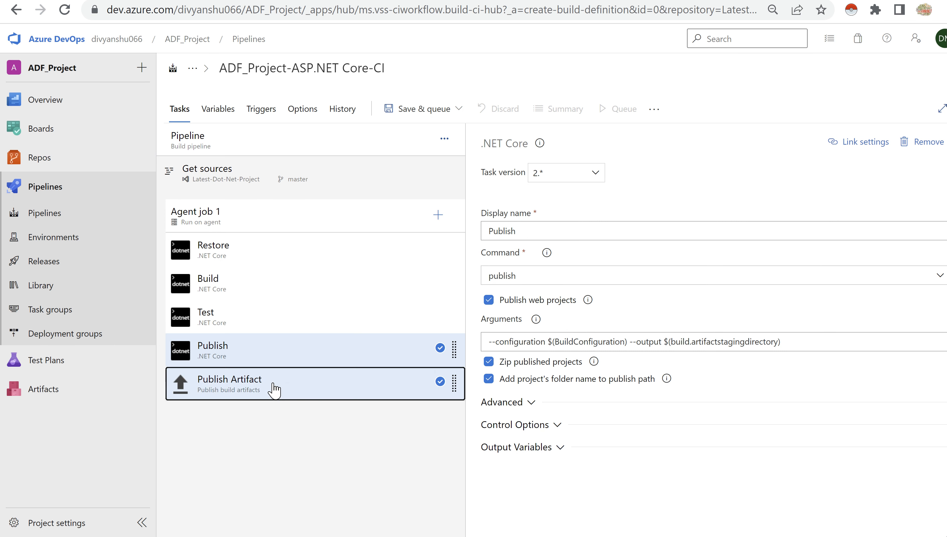
pyautogui.keyDown('ctrl'); pyautogui.click(297, 325); pyautogui.keyUp('ctrl')
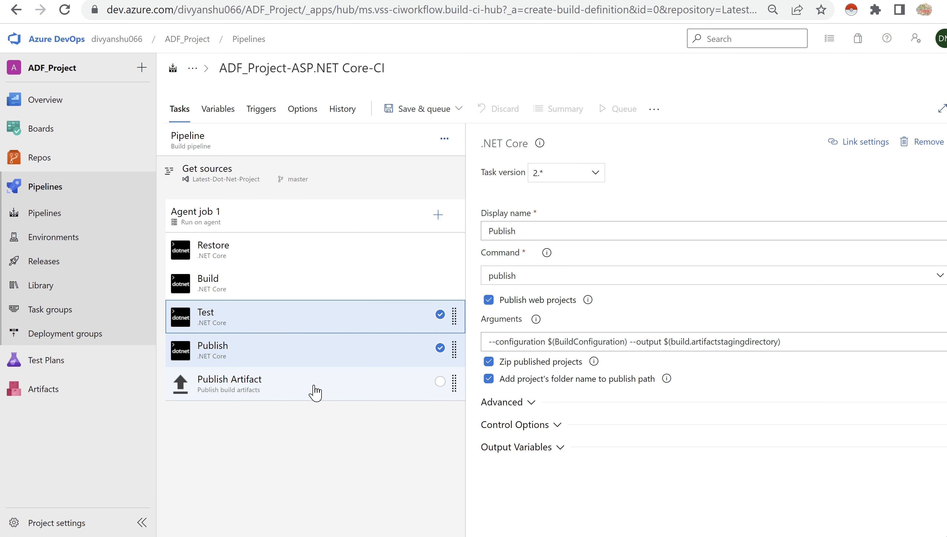
pyautogui.keyDown('ctrl'); pyautogui.click(313, 391); pyautogui.keyUp('ctrl')
pyautogui.rightClick(314, 392)
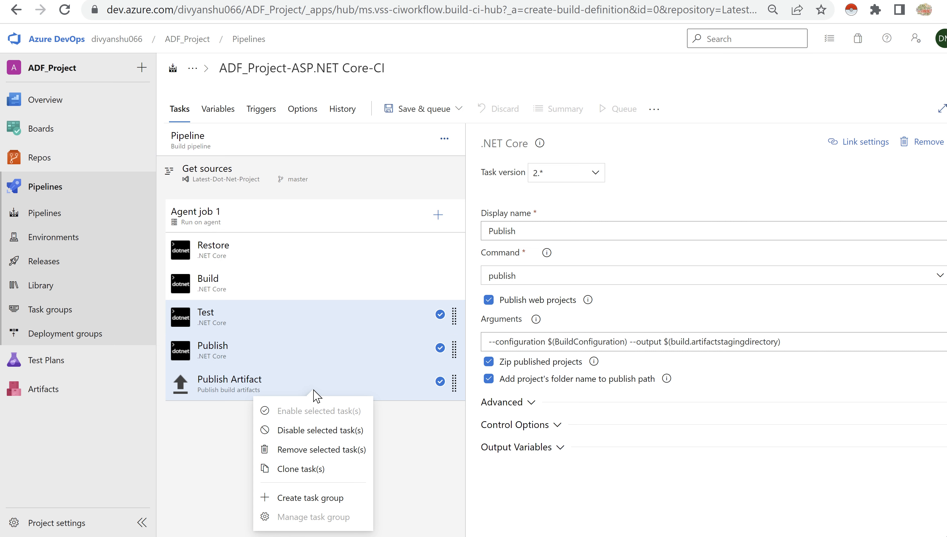
pyautogui.click(318, 451)
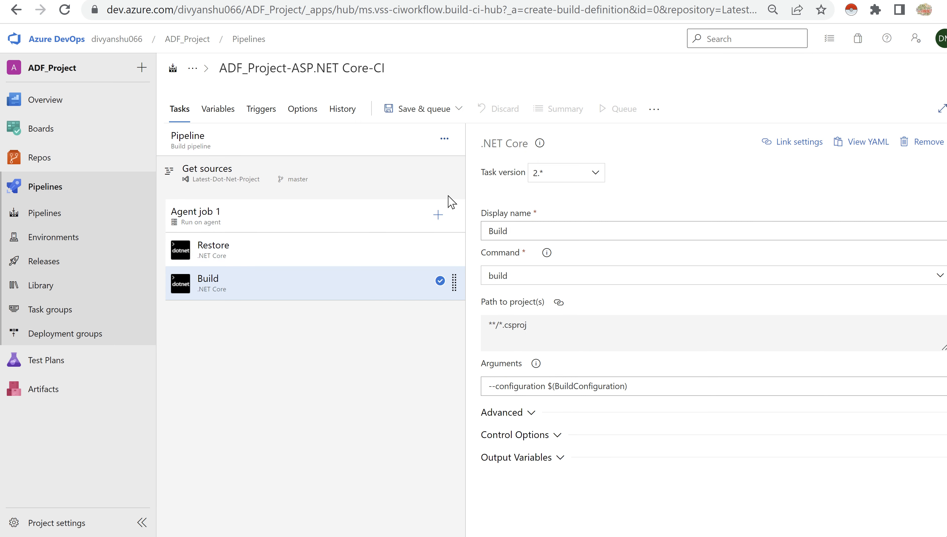
pyautogui.click(438, 215)
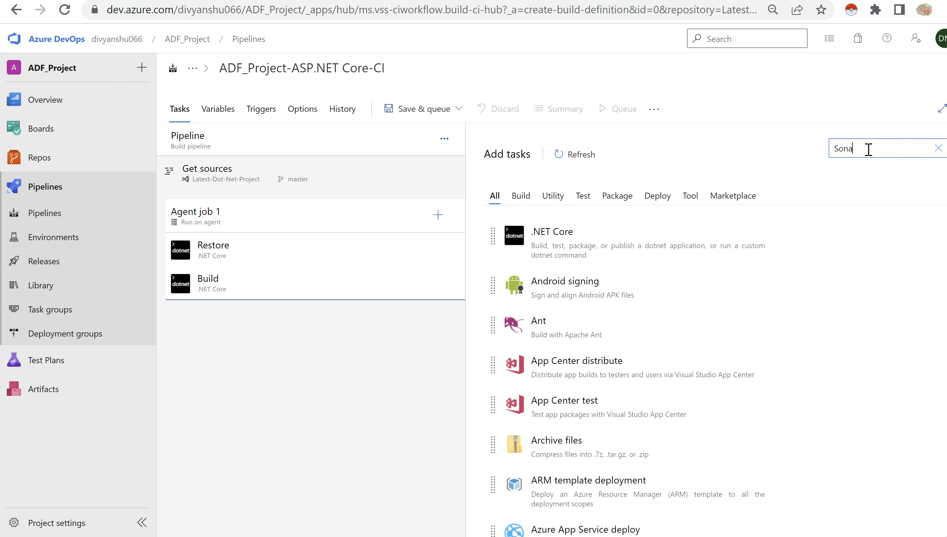
# Step: Add the Sonar tasks Publish Quality Gate Result, Prepare Analysis Configuration and Run Code Analysis
pyautogui.write('Sonar')
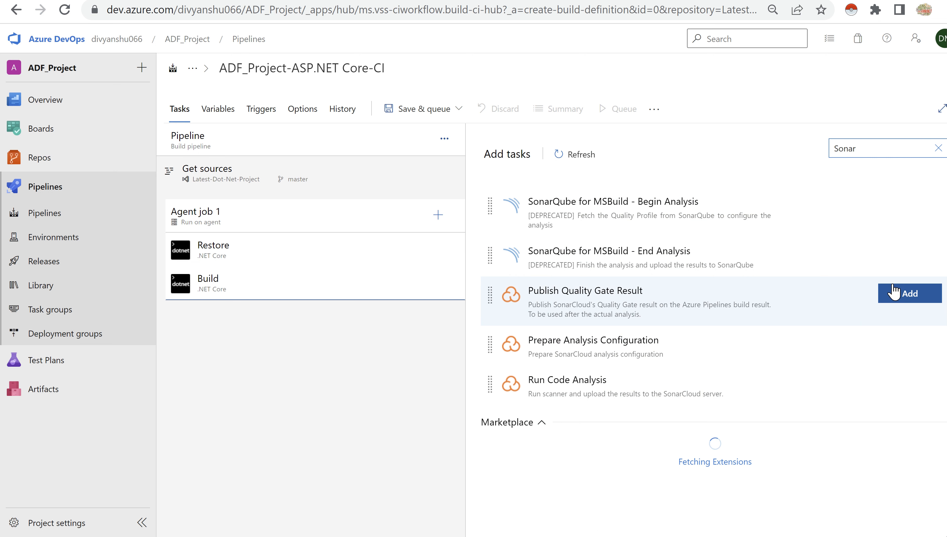
pyautogui.click(896, 295)
pyautogui.click(900, 344)
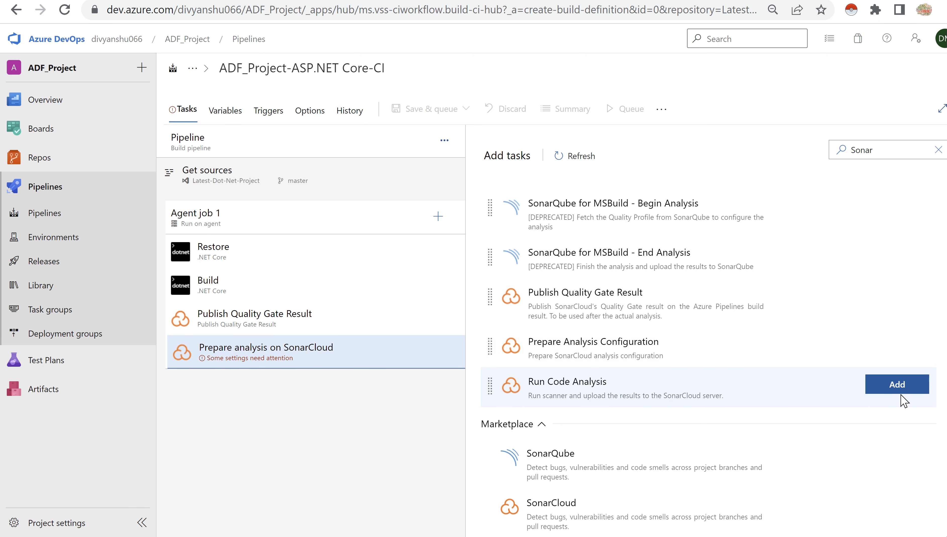
pyautogui.click(898, 384)
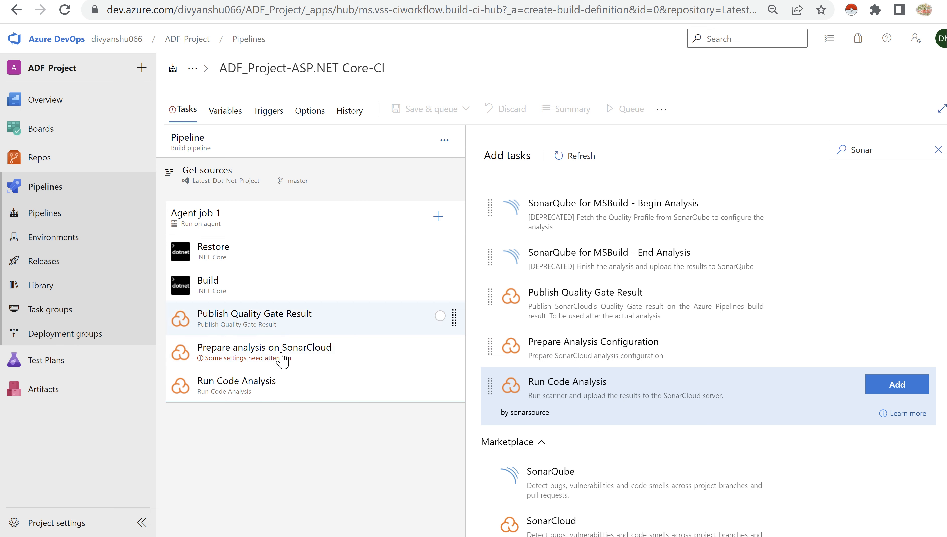
# Step: Move Prepare analysis to the top and Run Code Analysis above Publish Quality Gate Result
pyautogui.moveTo(282, 360); pyautogui.dragTo(263, 225)
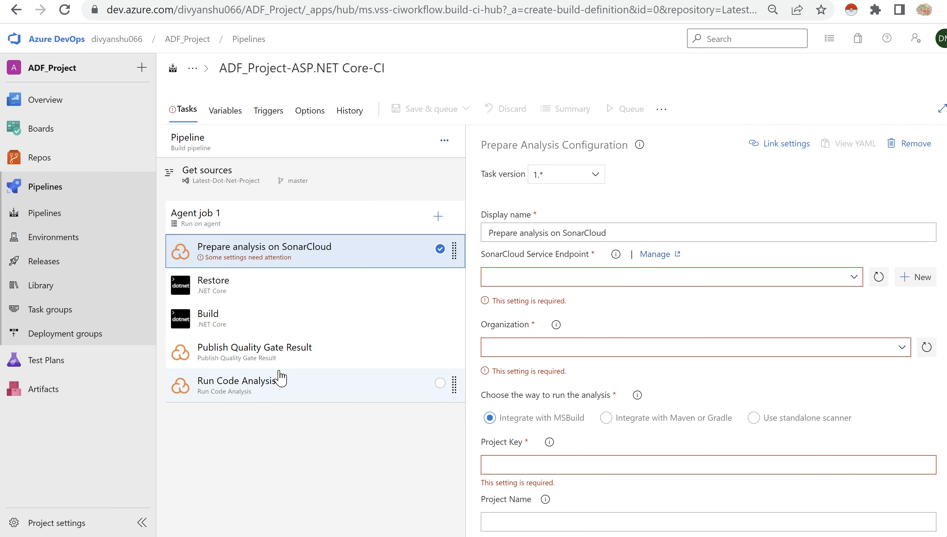
pyautogui.moveTo(275, 378)
pyautogui.mouseDown()
pyautogui.moveTo(262, 342)
pyautogui.moveTo(286, 363)
pyautogui.mouseUp()
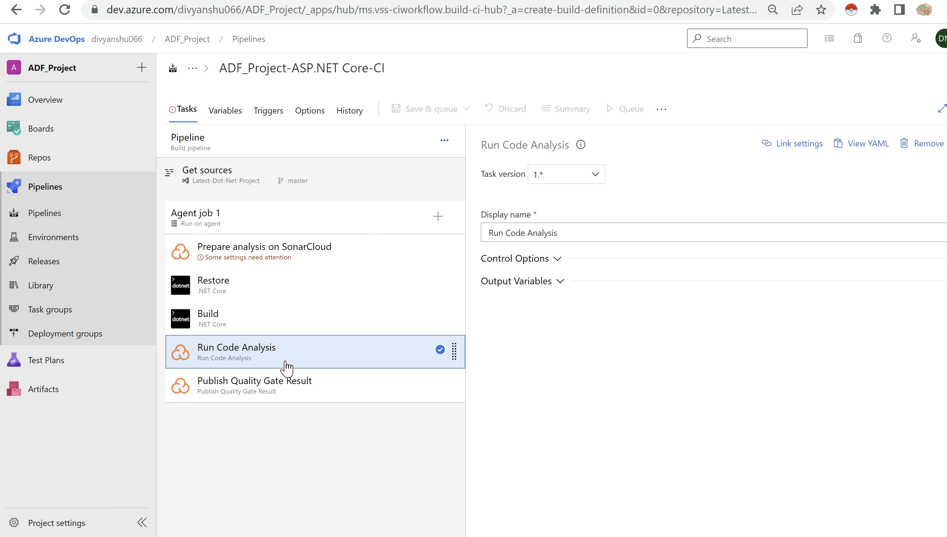
pyautogui.click(340, 227)
pyautogui.click(361, 177)
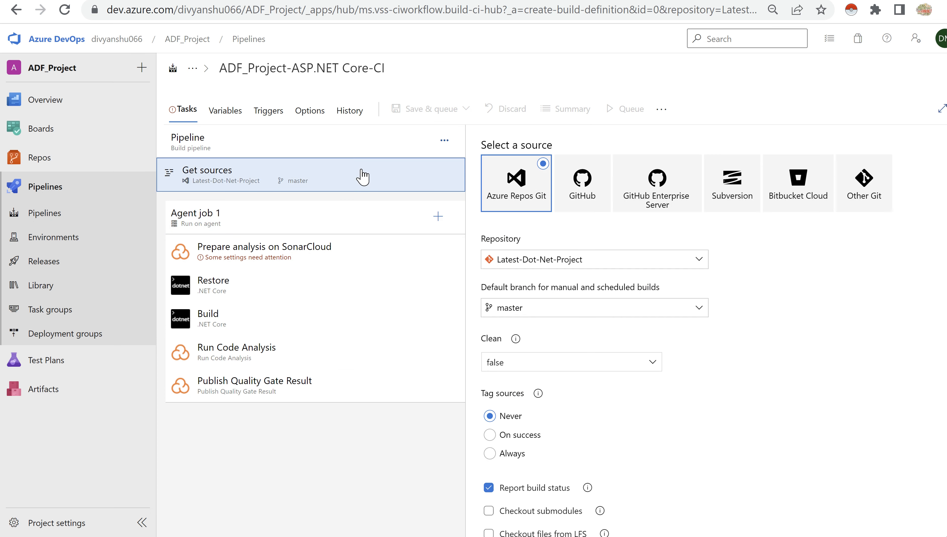
pyautogui.click(343, 147)
pyautogui.click(335, 257)
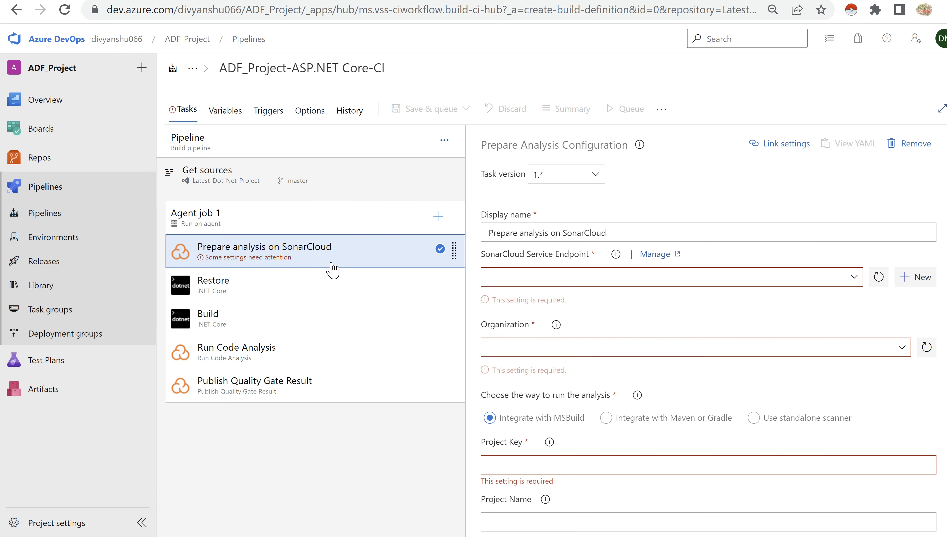
# Step: Select the ADOSonarIntegration service endpoint and the ADOIntegration organization in the Prepare analysis task
pyautogui.click(854, 277)
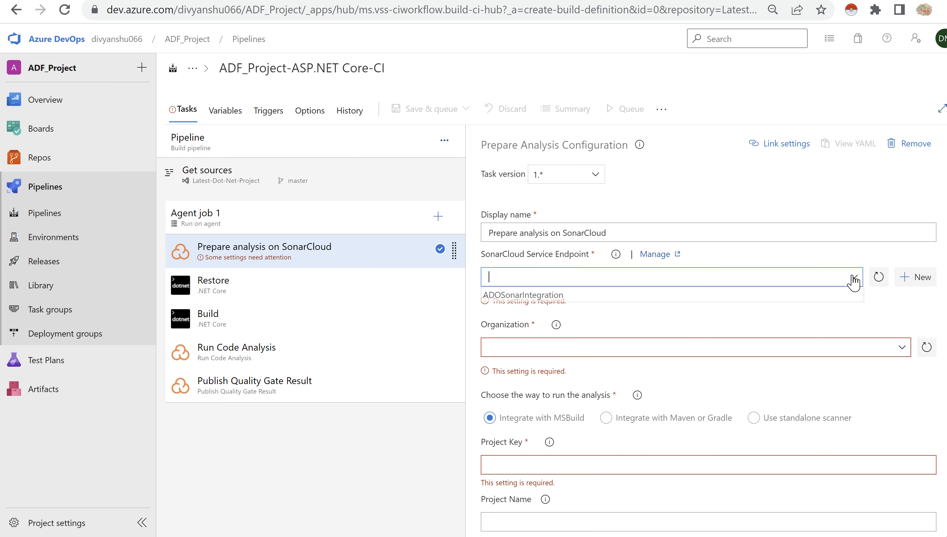
pyautogui.click(521, 295)
pyautogui.click(898, 331)
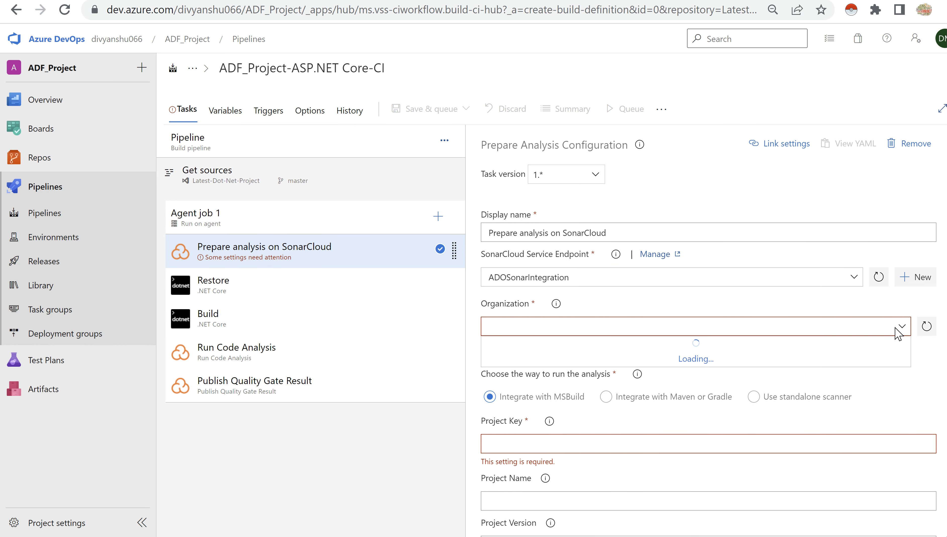
pyautogui.click(599, 344)
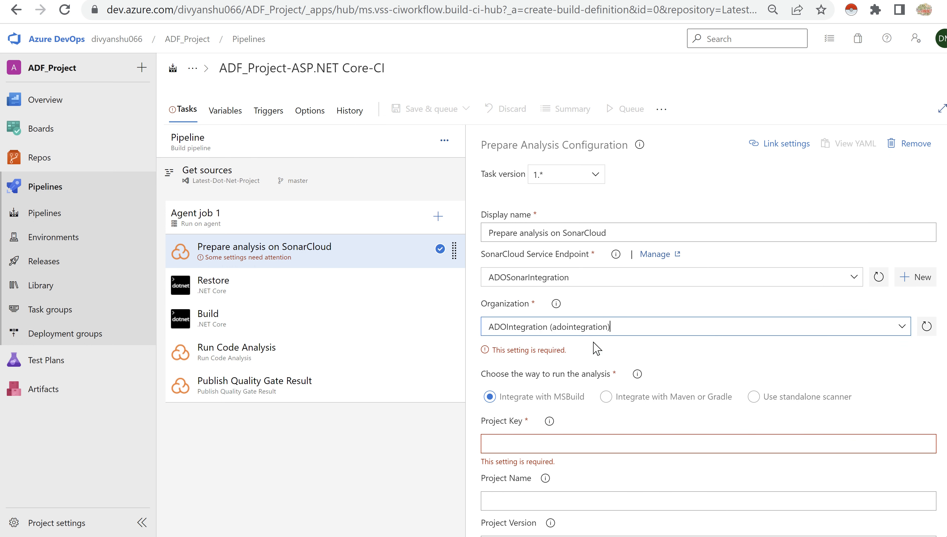
pyautogui.scroll(-3, 709, 315)
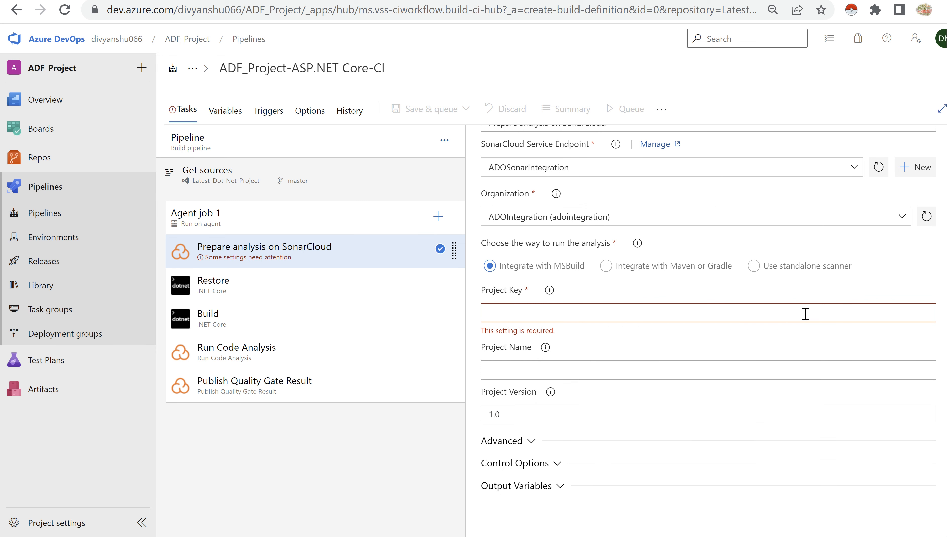
# Step: Copy the project key and project name Latest-Dot-Net-Project from SonarCloud into the task
pyautogui.hotkey('ctrl', 'Tab')
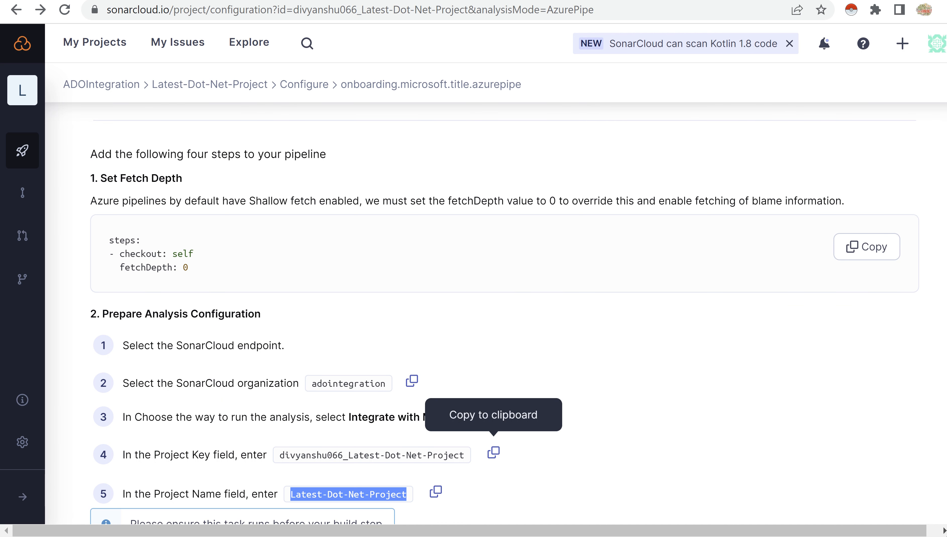
pyautogui.click(493, 454)
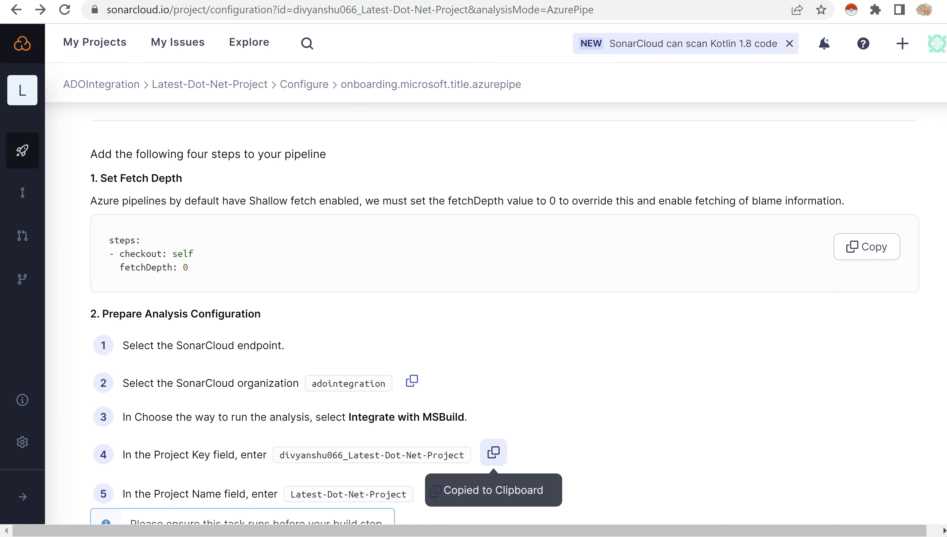
pyautogui.hotkey('ctrl', 'Tab')
pyautogui.hotkey('ctrl', 'v')
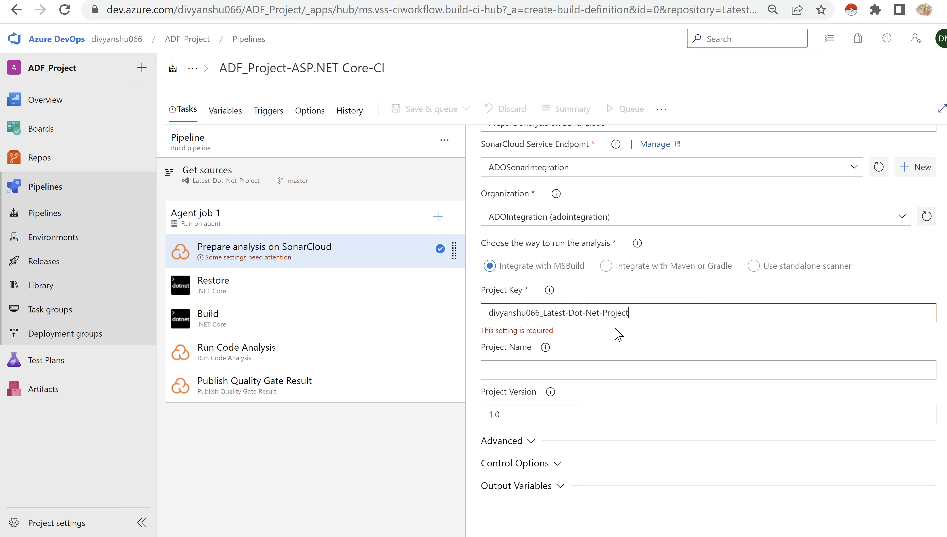
pyautogui.hotkey('ctrl', 'Tab')
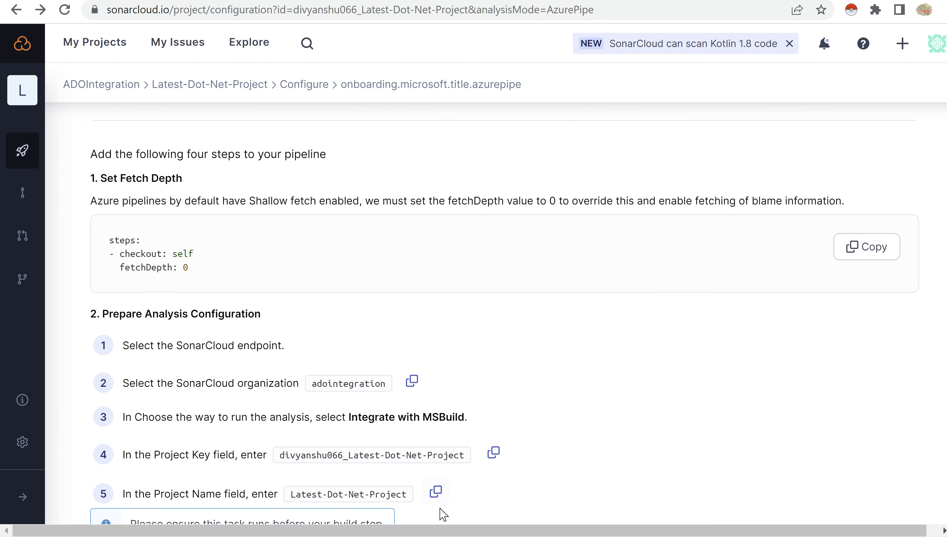
pyautogui.click(436, 492)
pyautogui.hotkey('ctrl', 'Tab')
pyautogui.click(607, 353)
pyautogui.hotkey('ctrl', 'v')
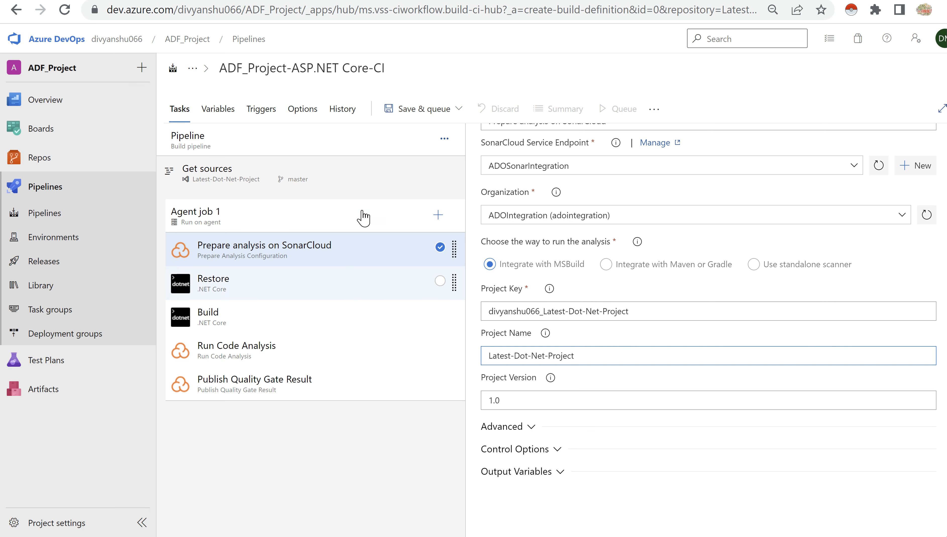
# Step: Save the build pipeline without queuing it
pyautogui.click(404, 113)
pyautogui.click(406, 152)
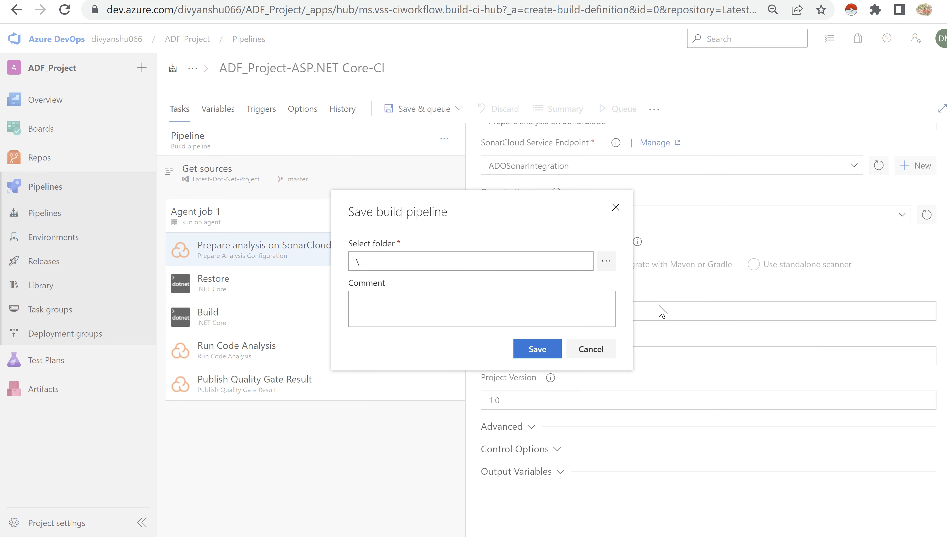
pyautogui.click(537, 346)
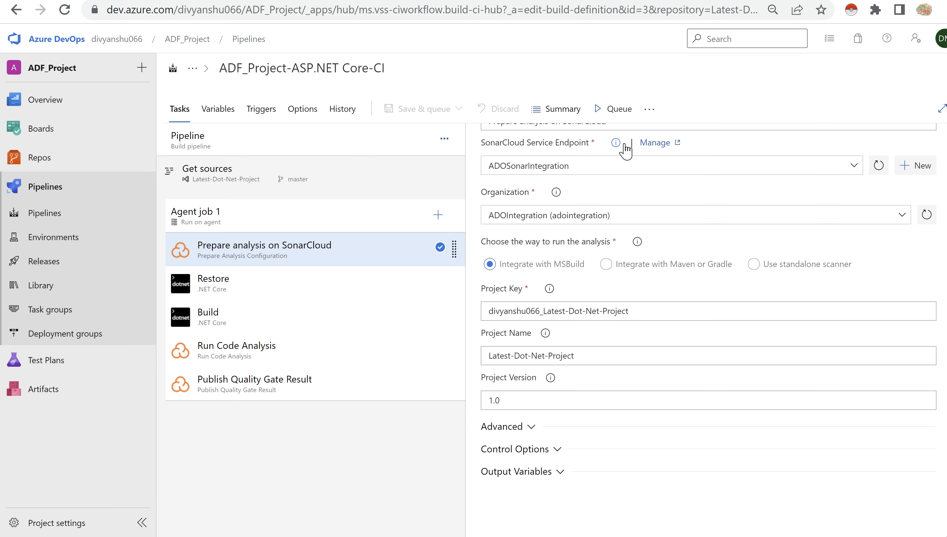
# Step: Queue run #20230403.1, open Agent job 1's log, then return to SonarCloud's setup page
pyautogui.click(615, 108)
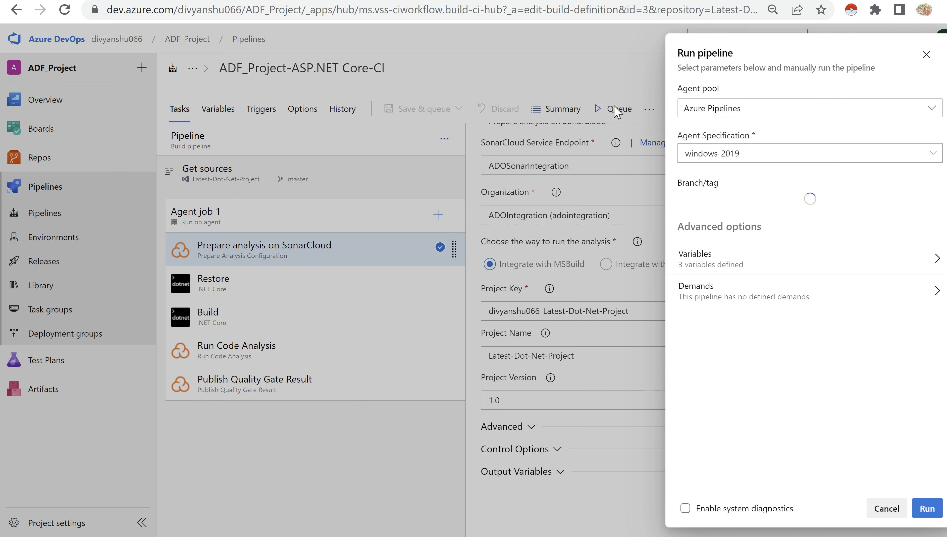
pyautogui.click(926, 512)
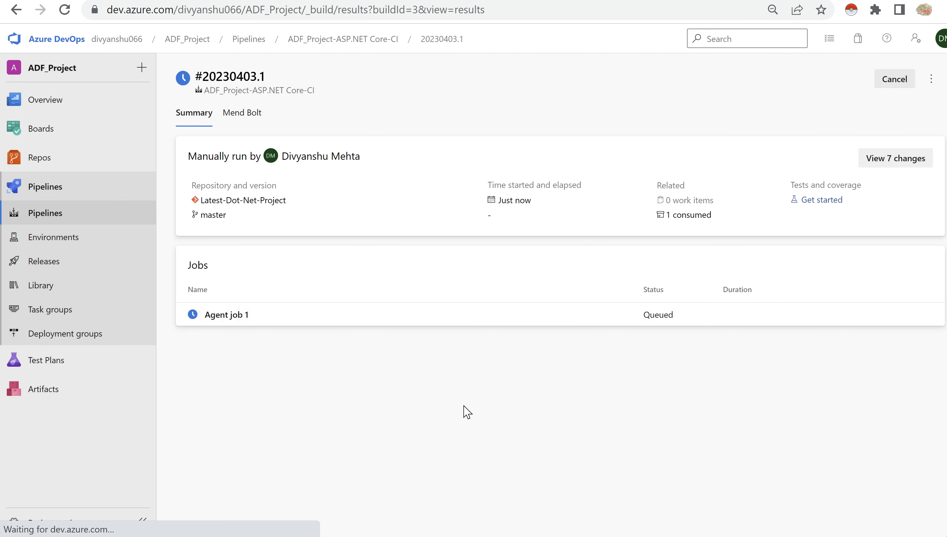
pyautogui.click(425, 316)
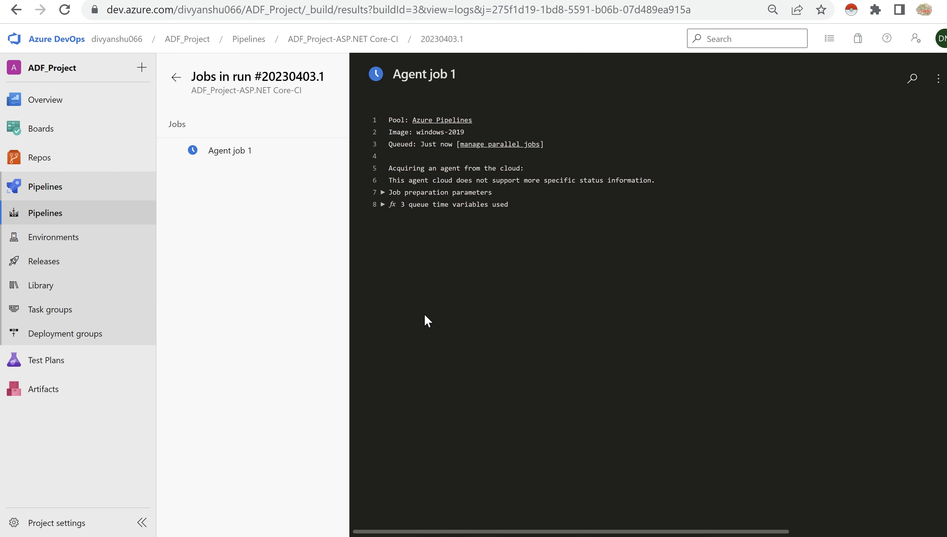
pyautogui.click(601, 0)
pyautogui.scroll(-15, 503, 313)
pyautogui.scroll(20, 926, 146)
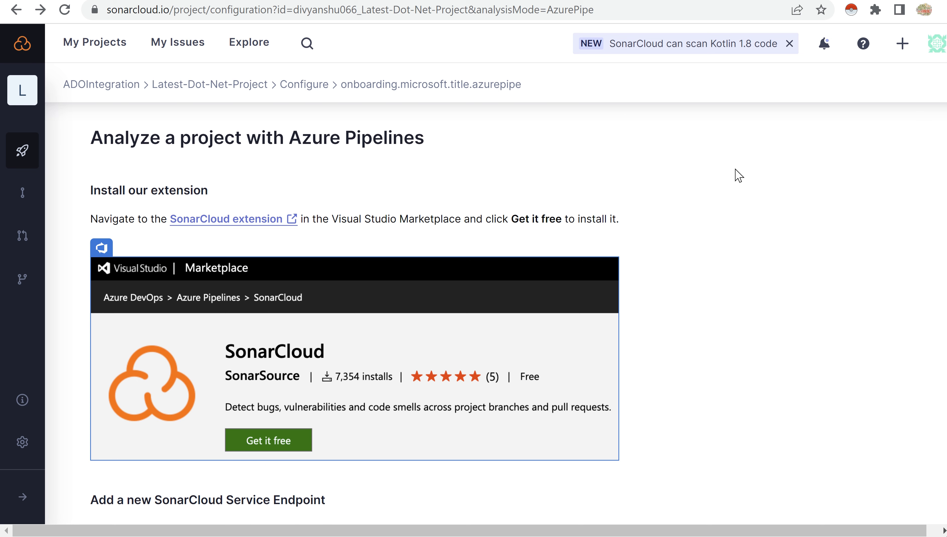
# Step: Check the job log, then browse SonarCloud's My Projects, where Latest-Dot-Net-Project is not analyzed yet
pyautogui.click(244, 1)
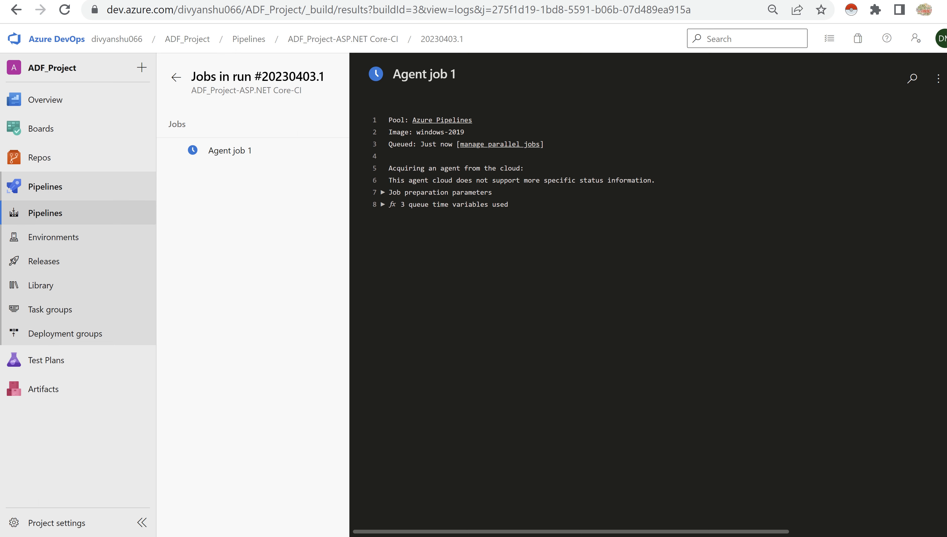
pyautogui.click(57, 0)
pyautogui.click(115, 47)
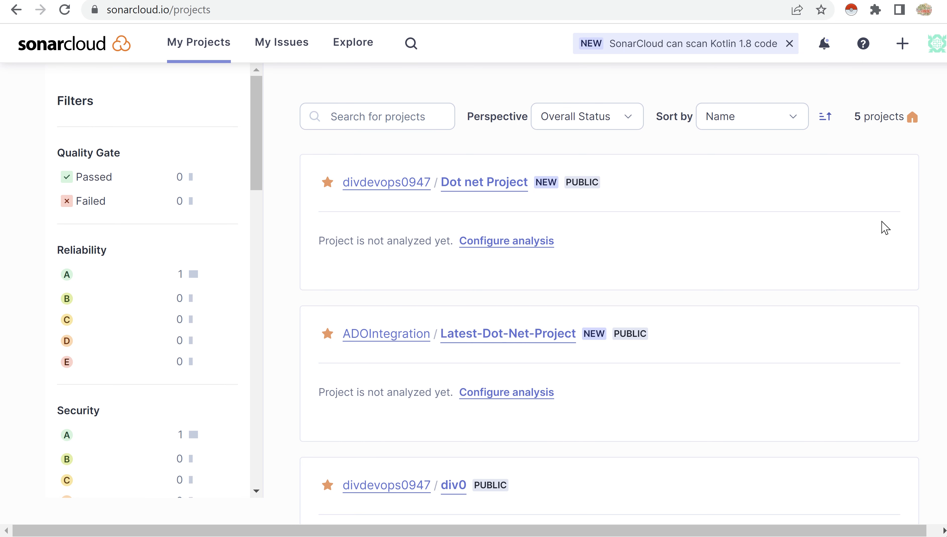
pyautogui.scroll(-5, 608, 293)
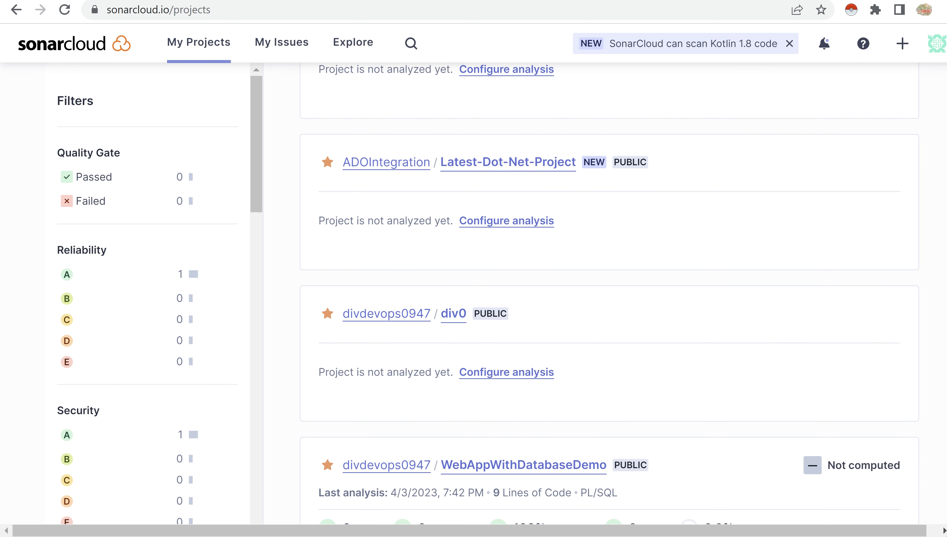
pyautogui.scroll(-7, 374, 270)
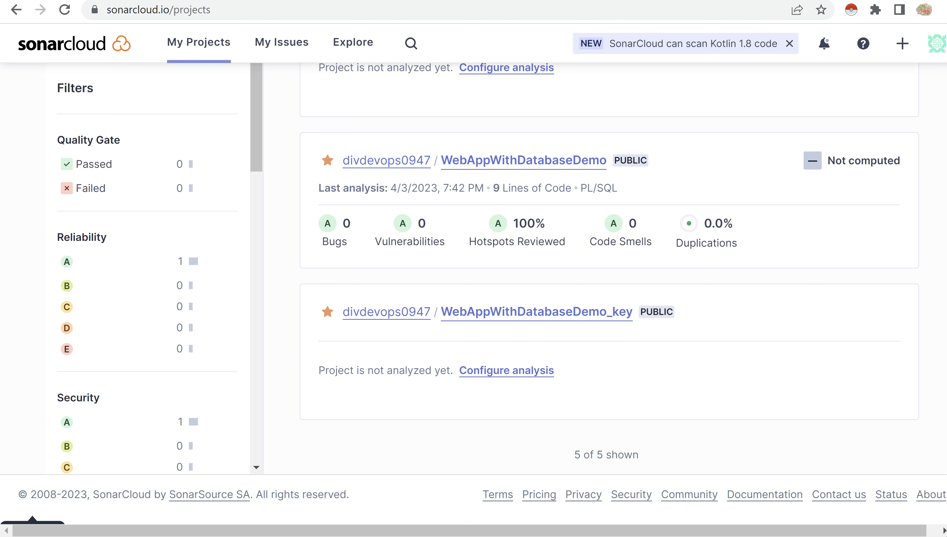
pyautogui.scroll(10, 944, 156)
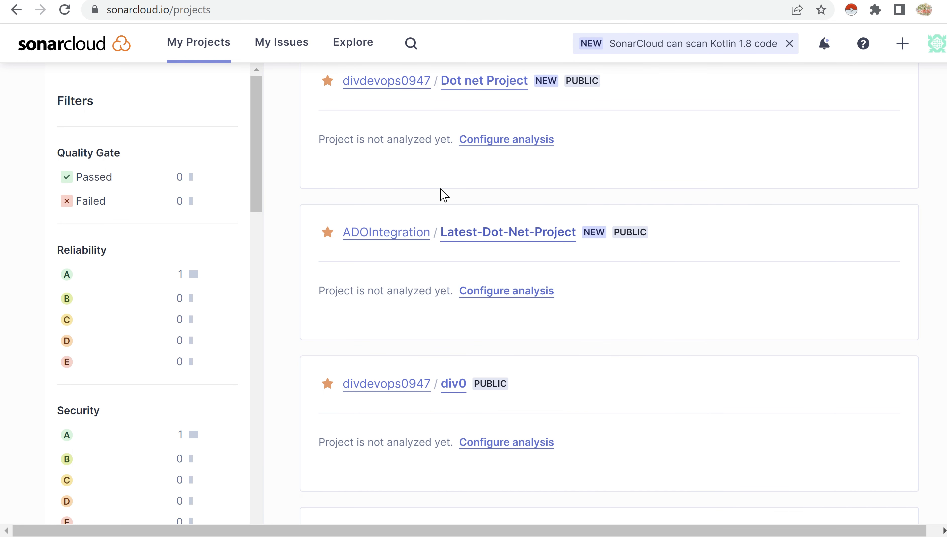